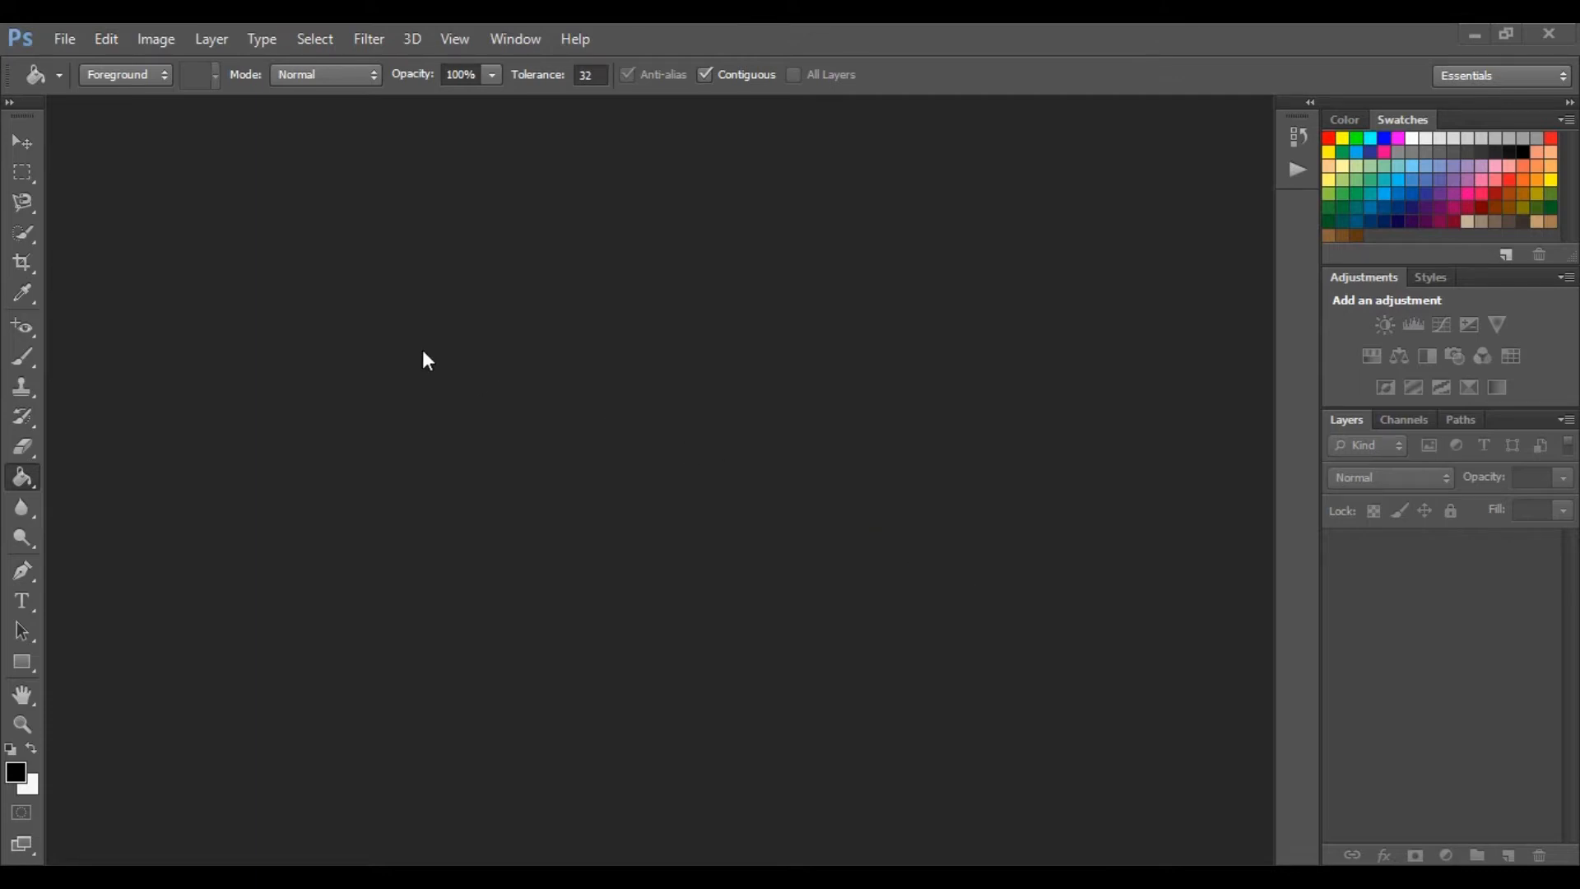
# - Start a new document and name it "Example"
pyautogui.click(64, 43)
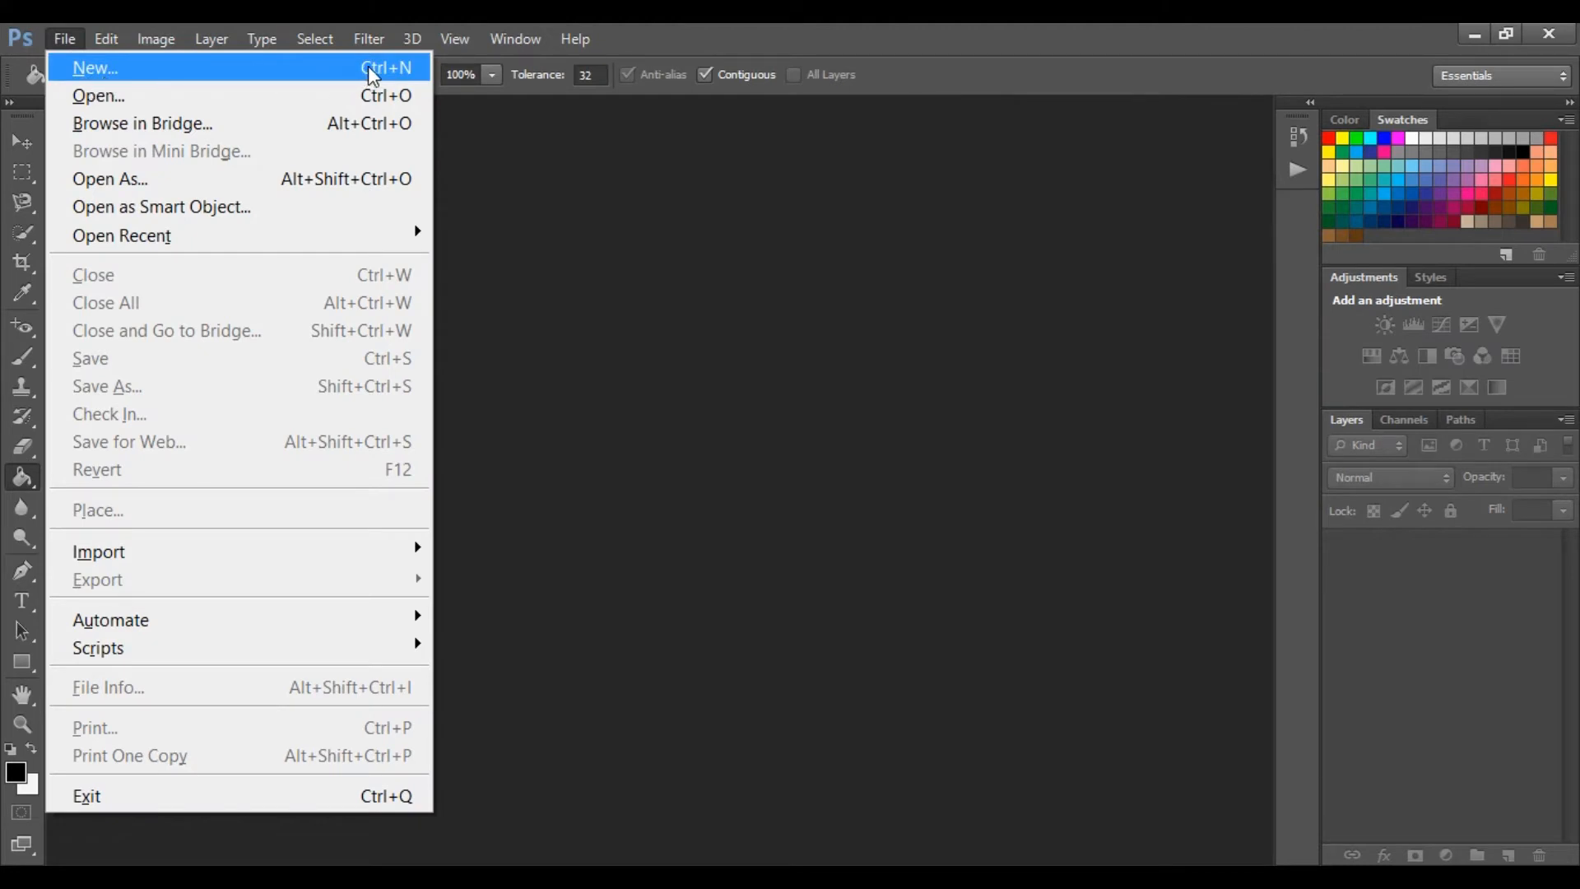
pyautogui.click(259, 58)
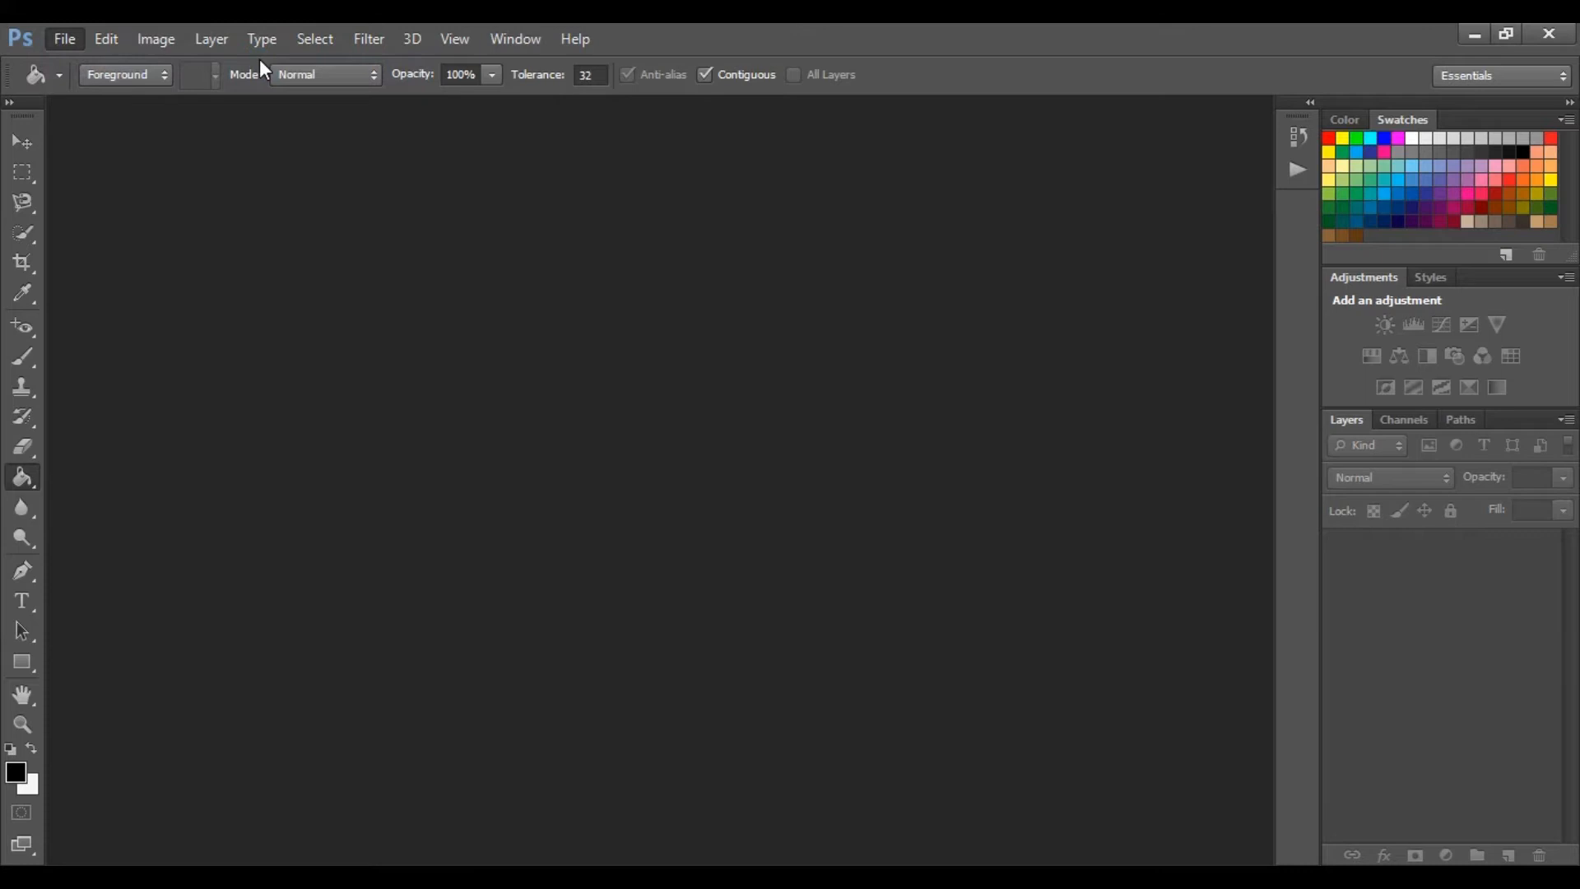
pyautogui.moveTo(828, 182); pyautogui.dragTo(796, 240)
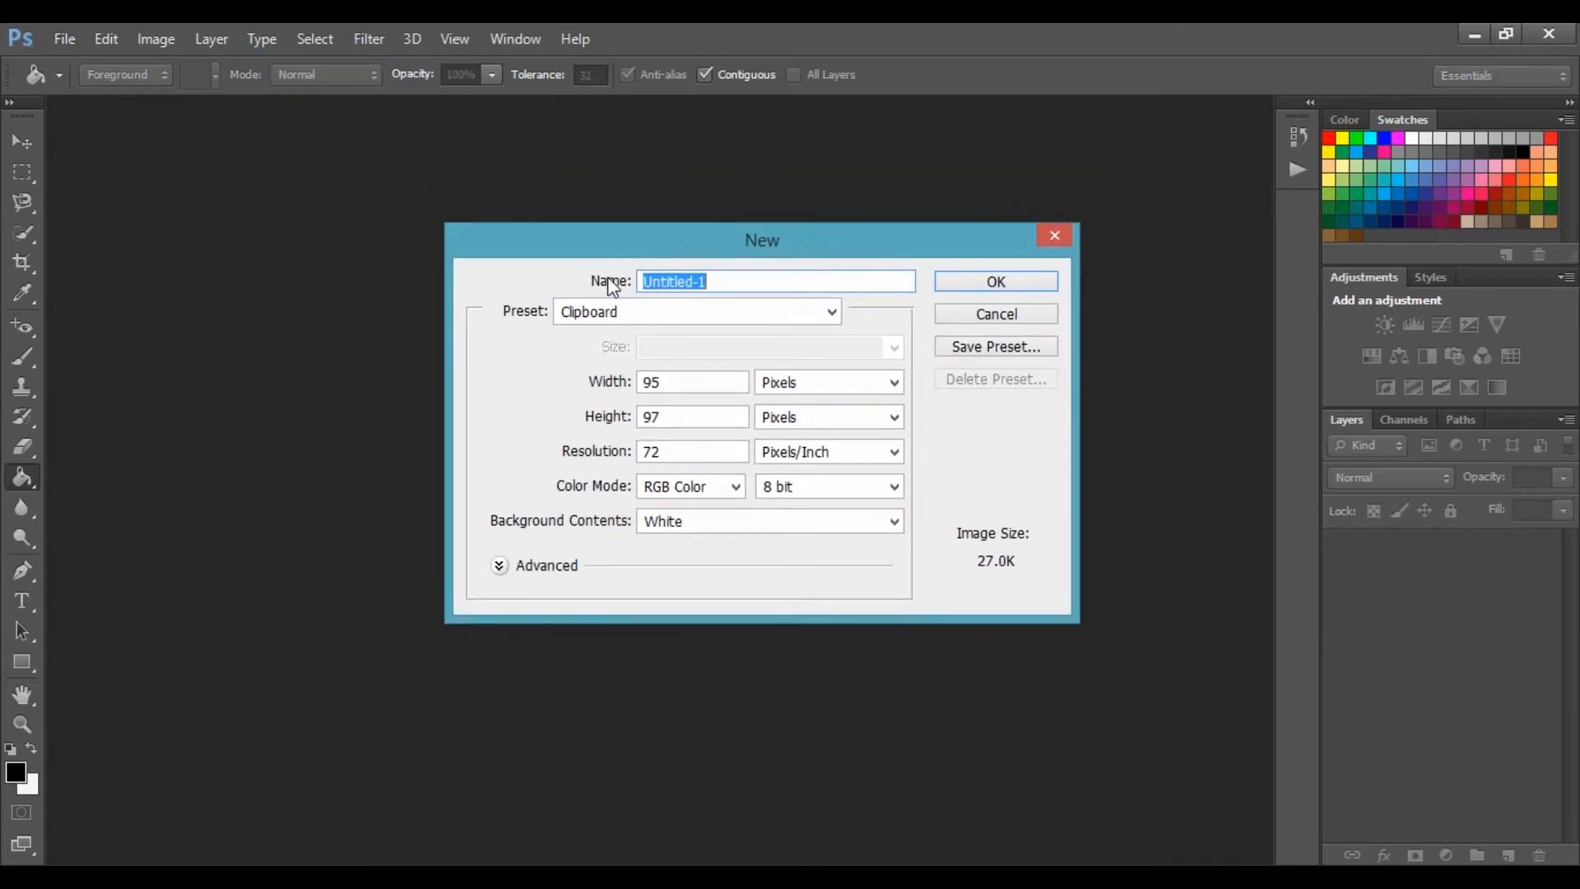
pyautogui.moveTo(721, 283); pyautogui.dragTo(635, 290)
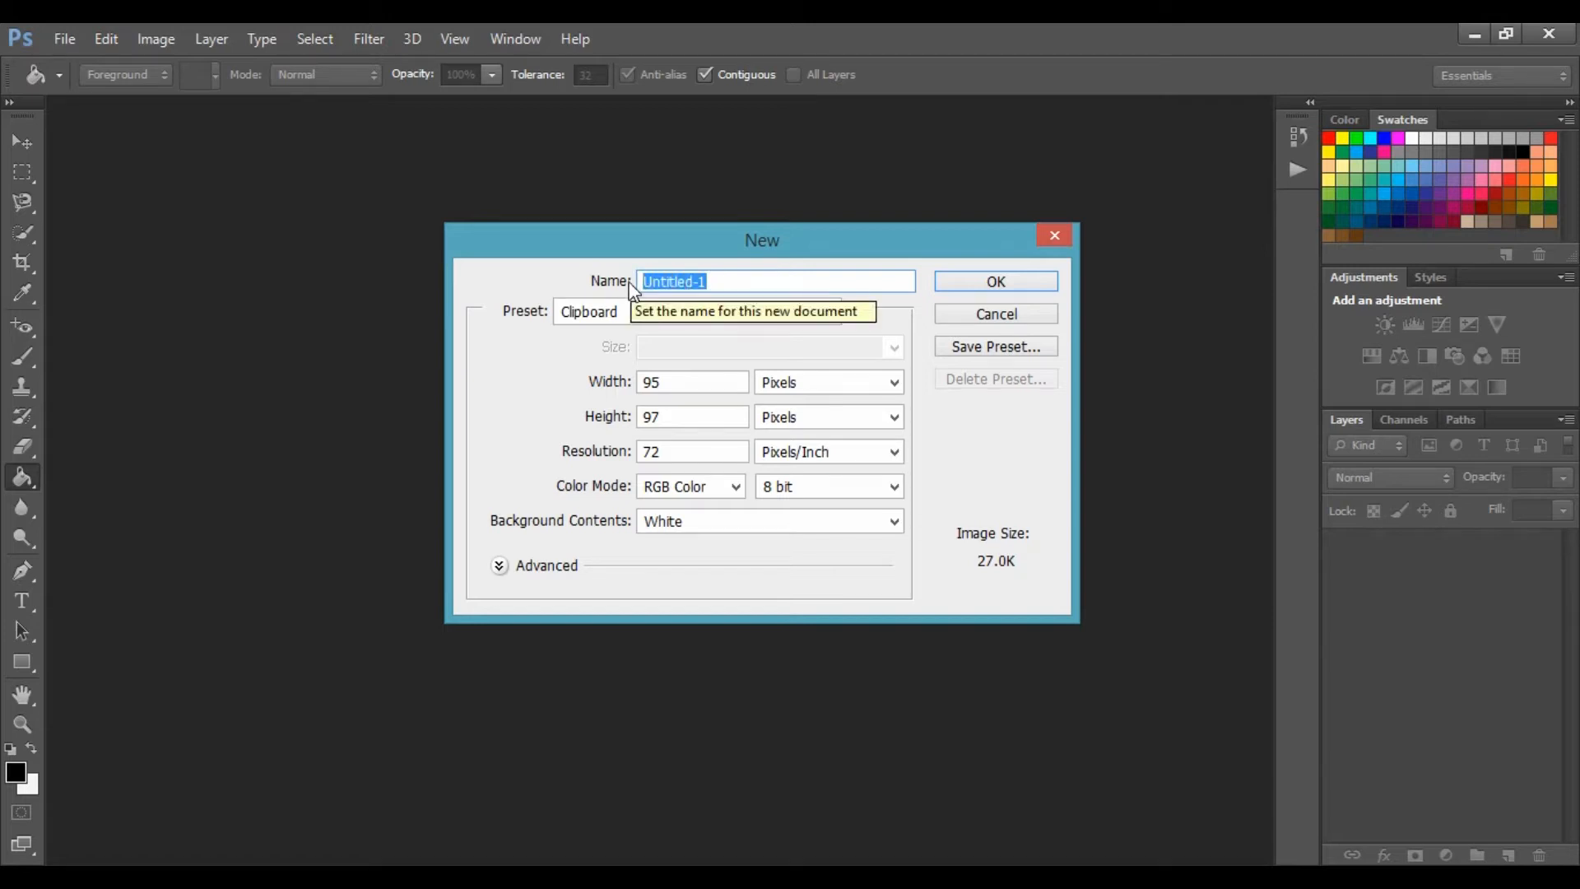
pyautogui.write('Example')
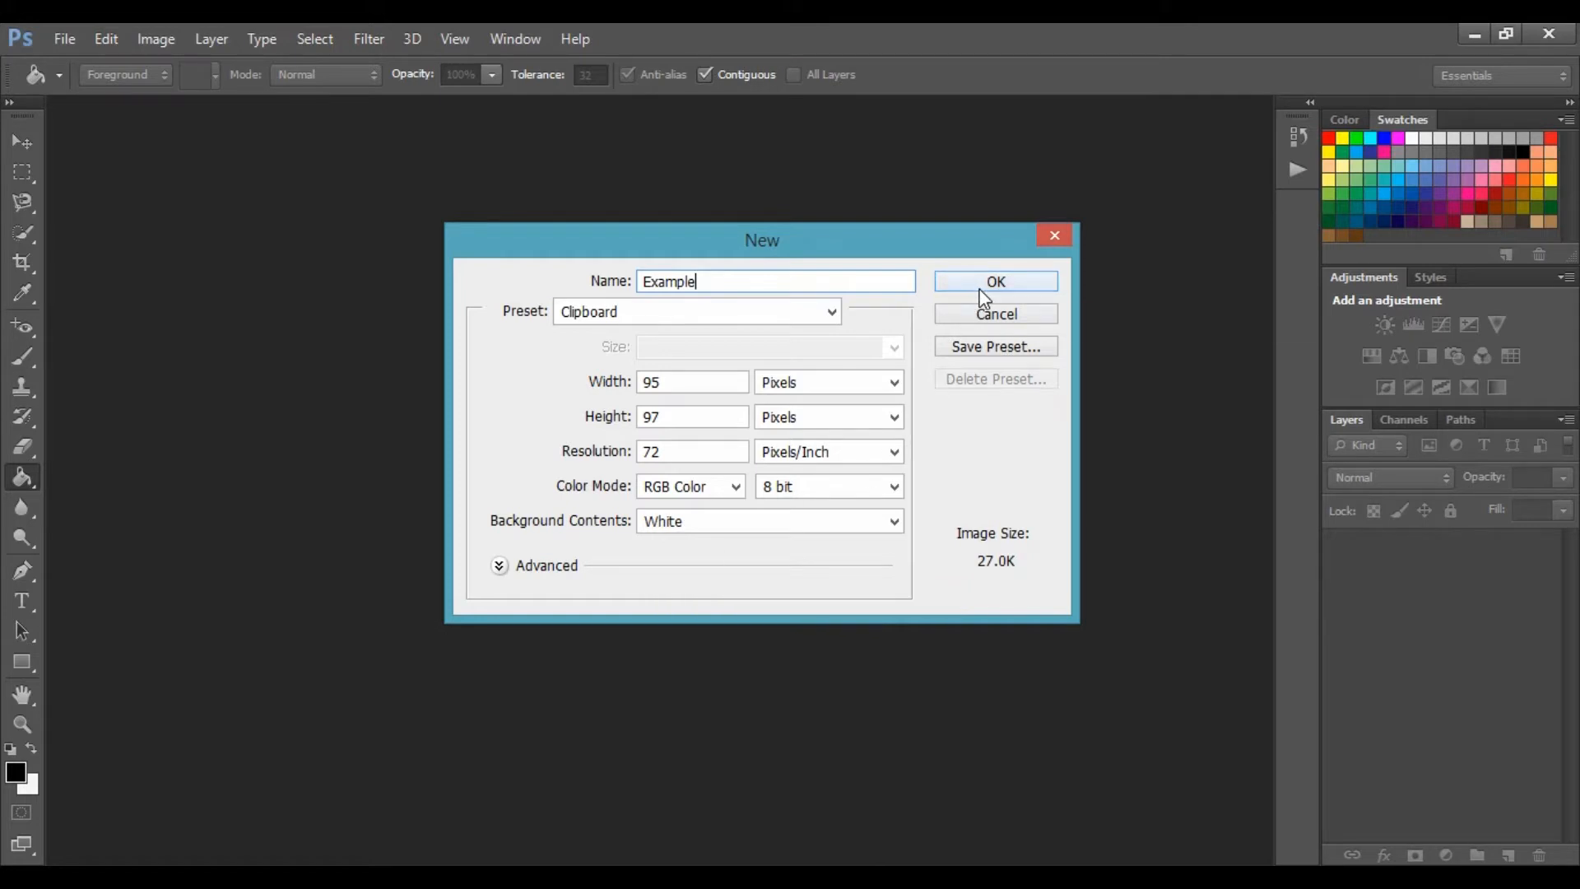
pyautogui.click(536, 372)
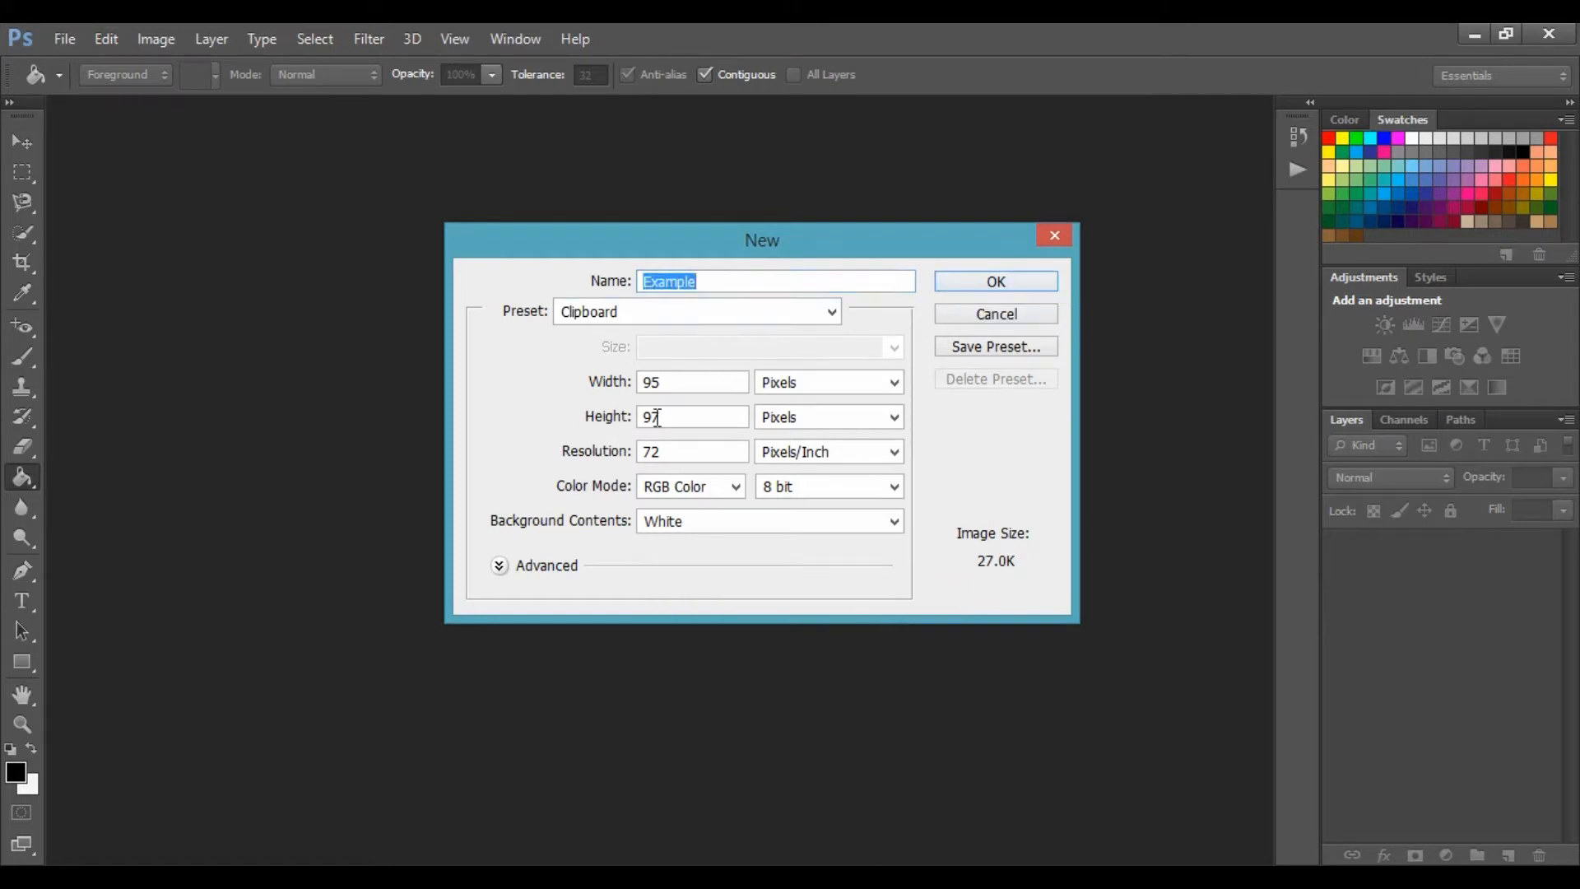
# - Set the new document's units to inches, with a width of 8 and a height of 8
pyautogui.click(802, 384)
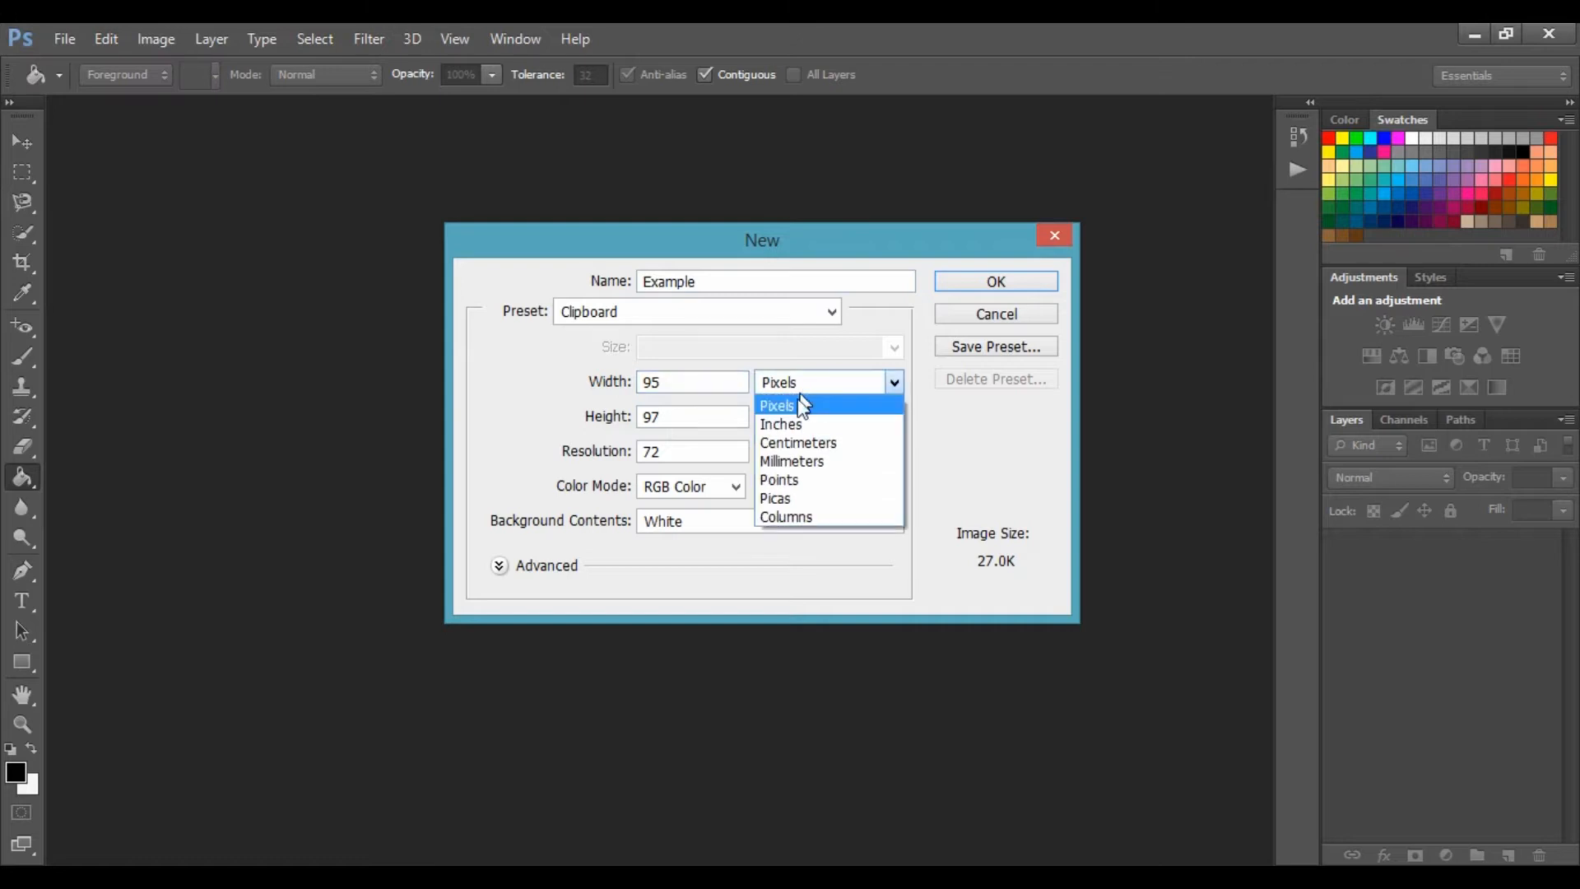
pyautogui.click(793, 424)
pyautogui.click(793, 419)
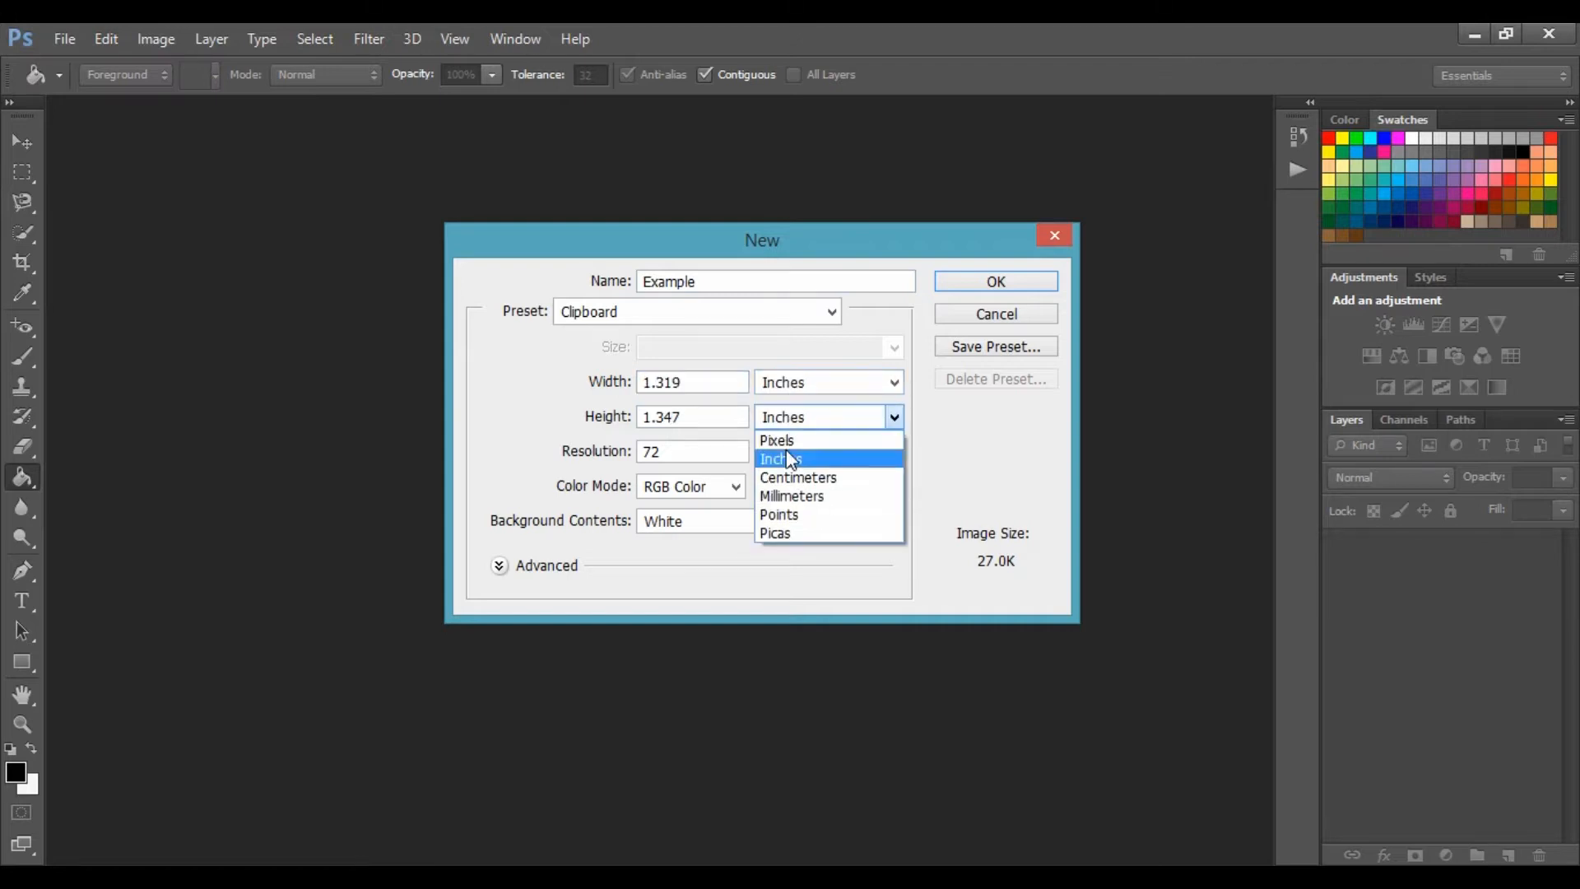
pyautogui.click(791, 458)
pyautogui.click(616, 381)
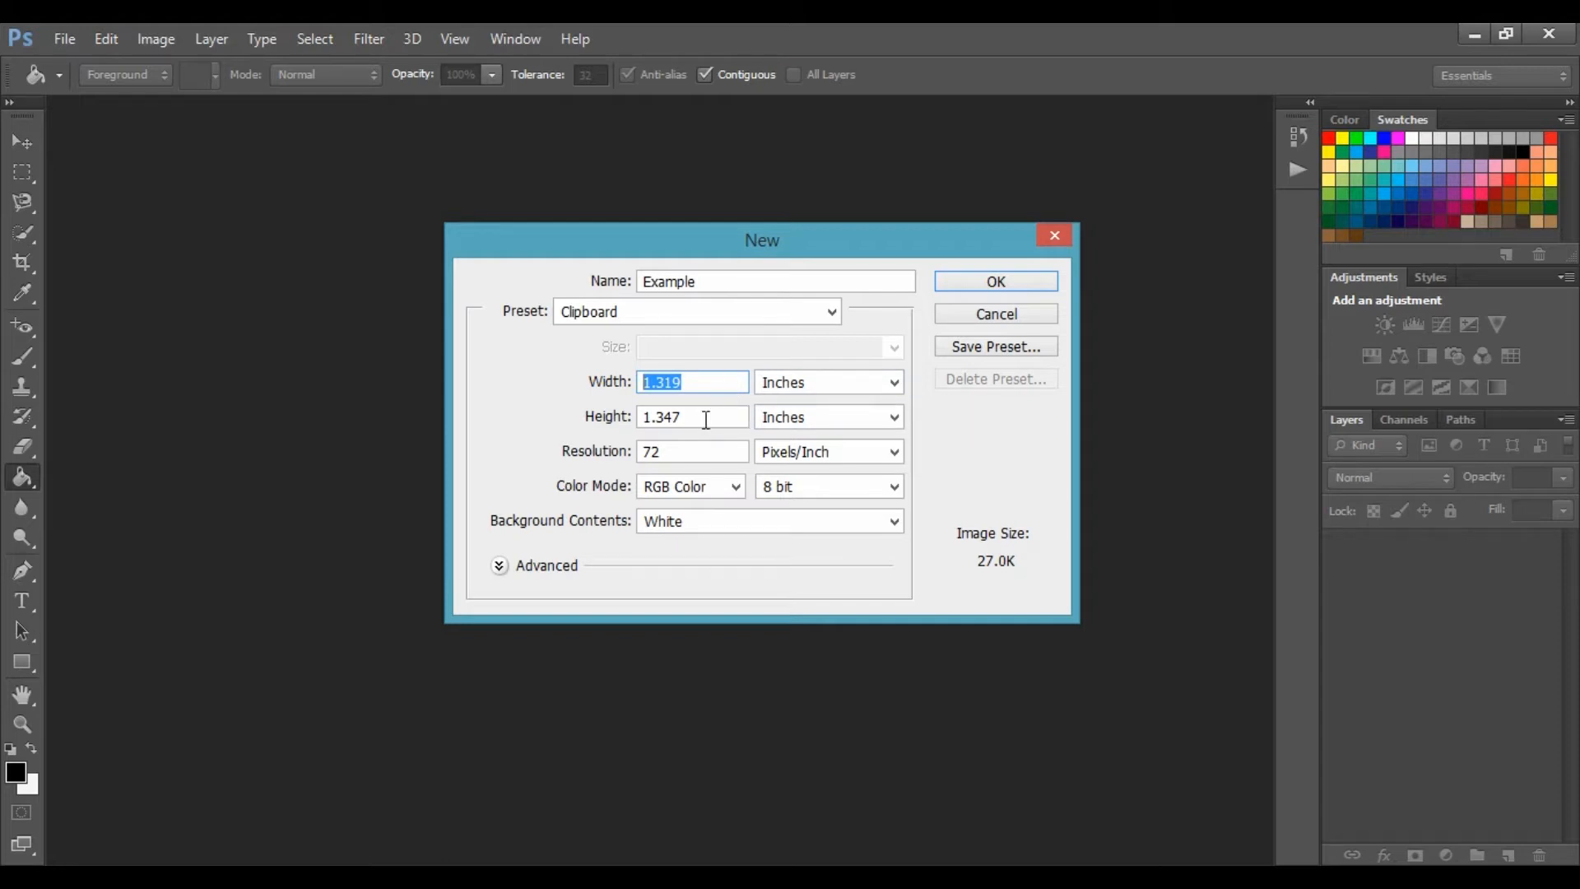
pyautogui.write('8')
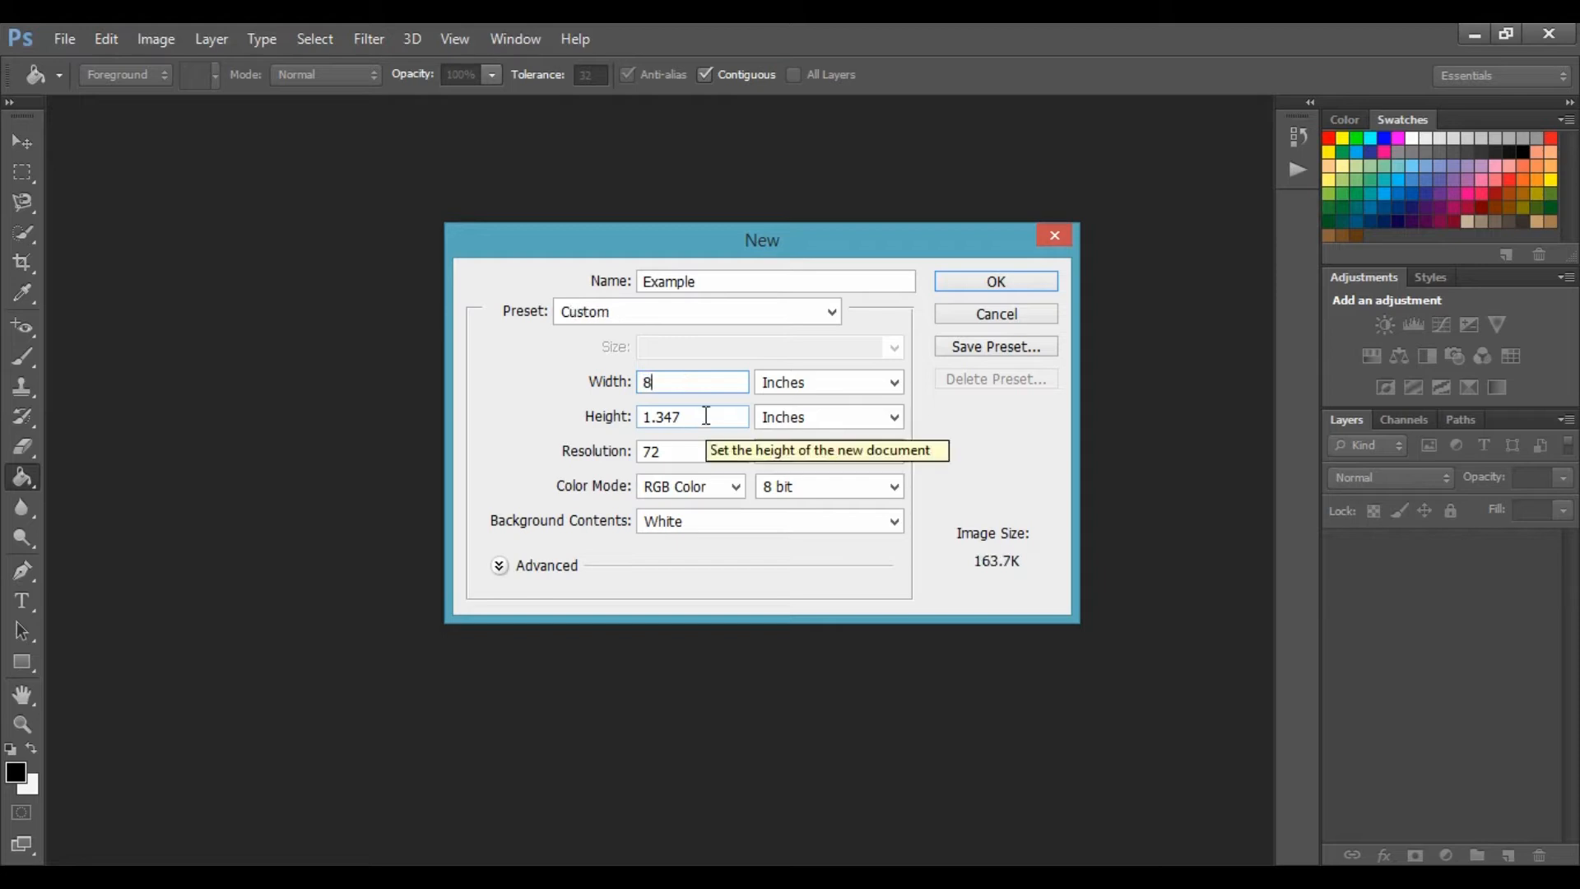
pyautogui.press('Tab')
pyautogui.write('8')
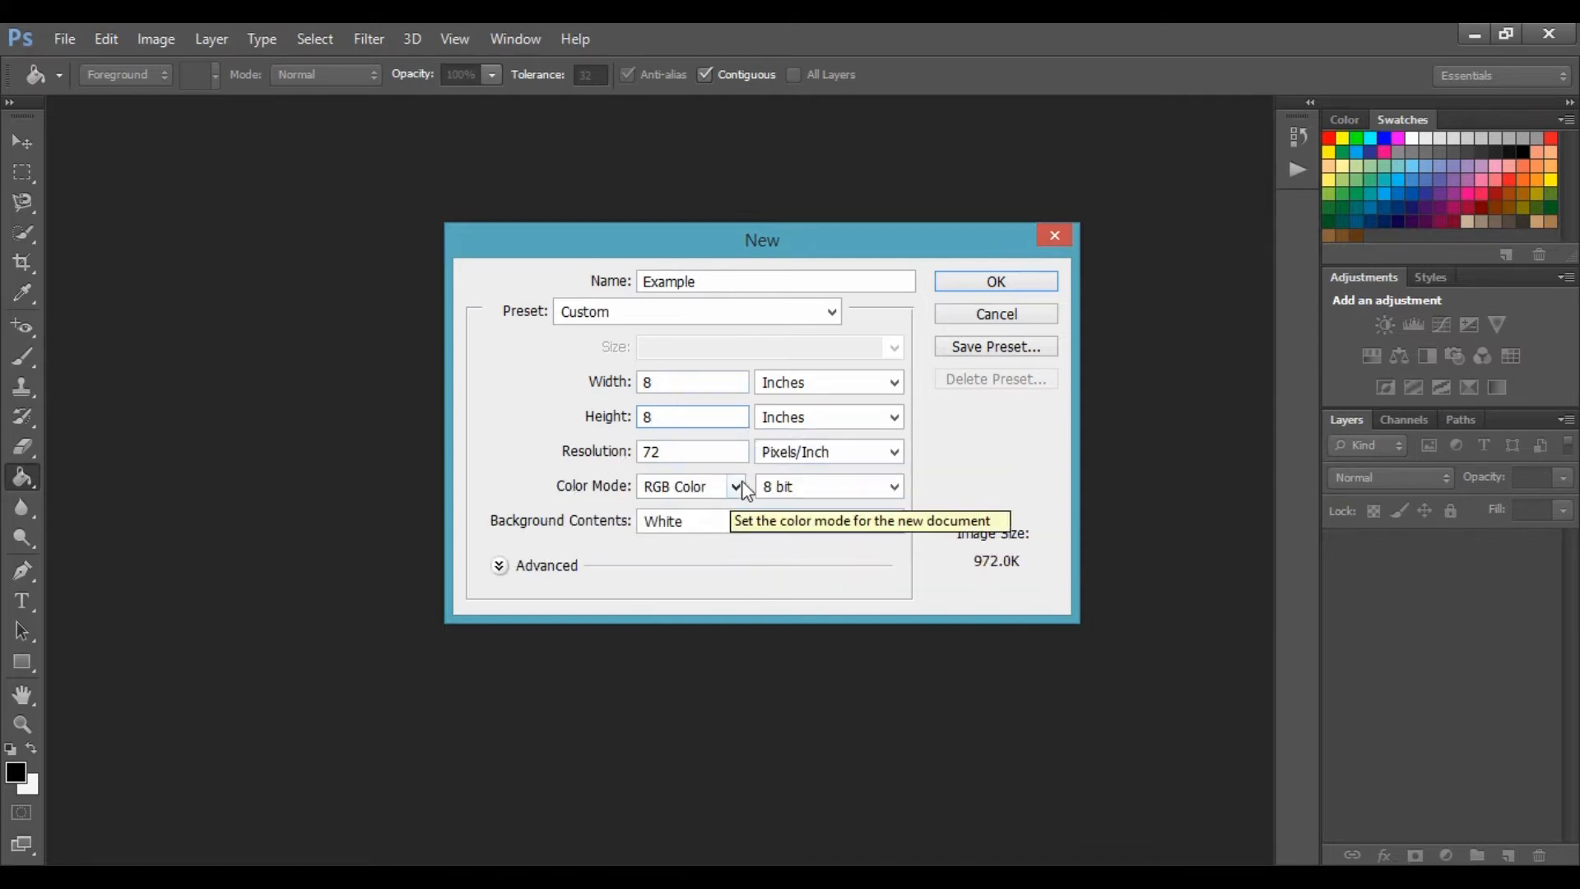
pyautogui.click(827, 453)
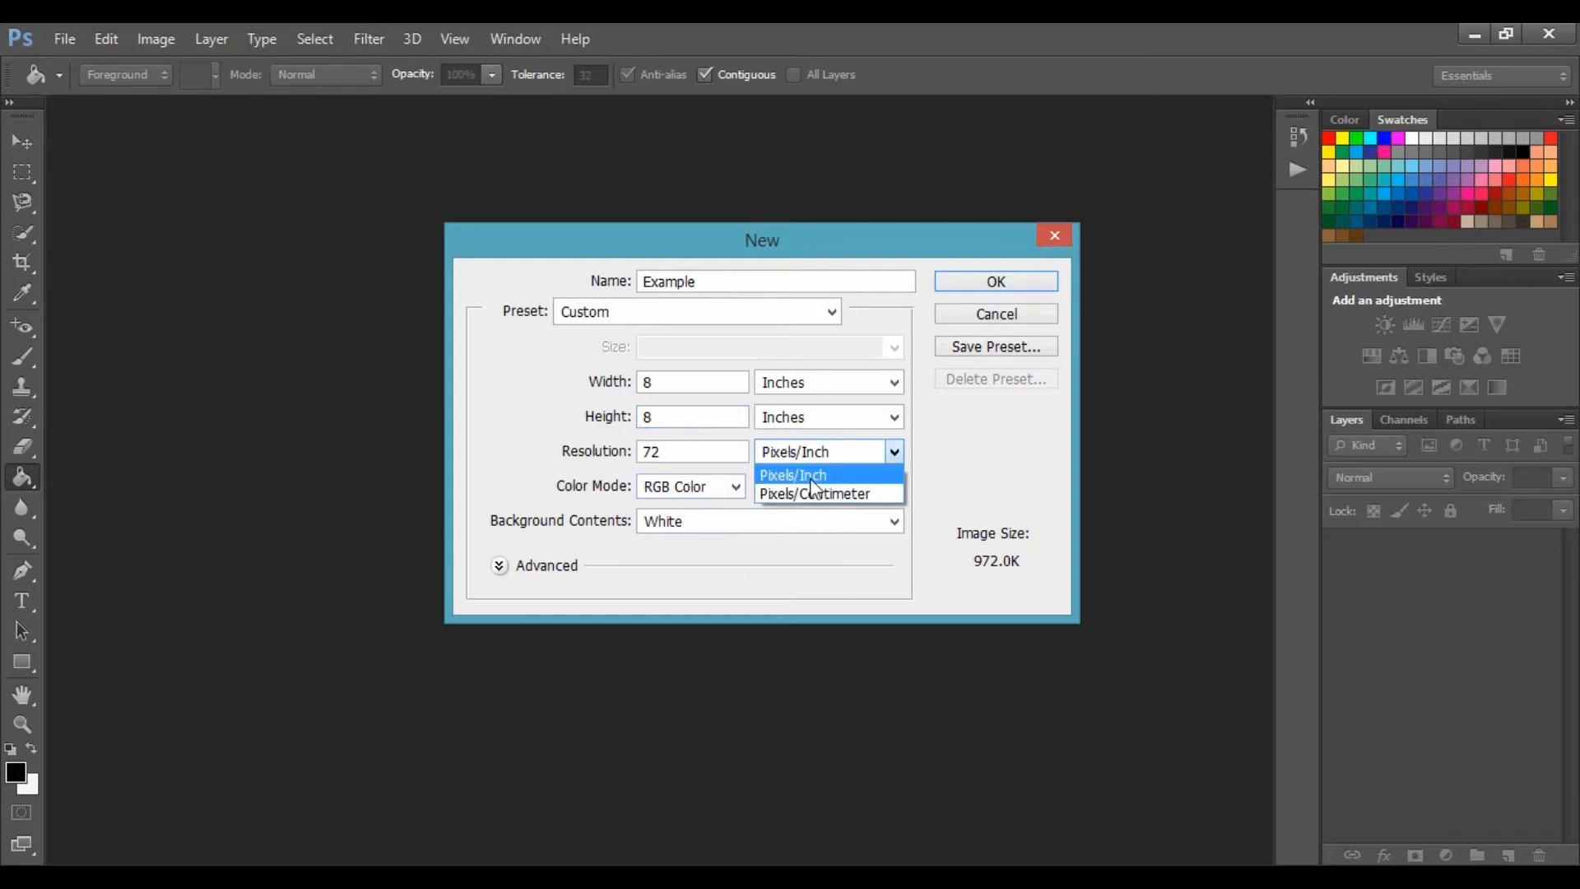
pyautogui.click(802, 476)
pyautogui.click(803, 423)
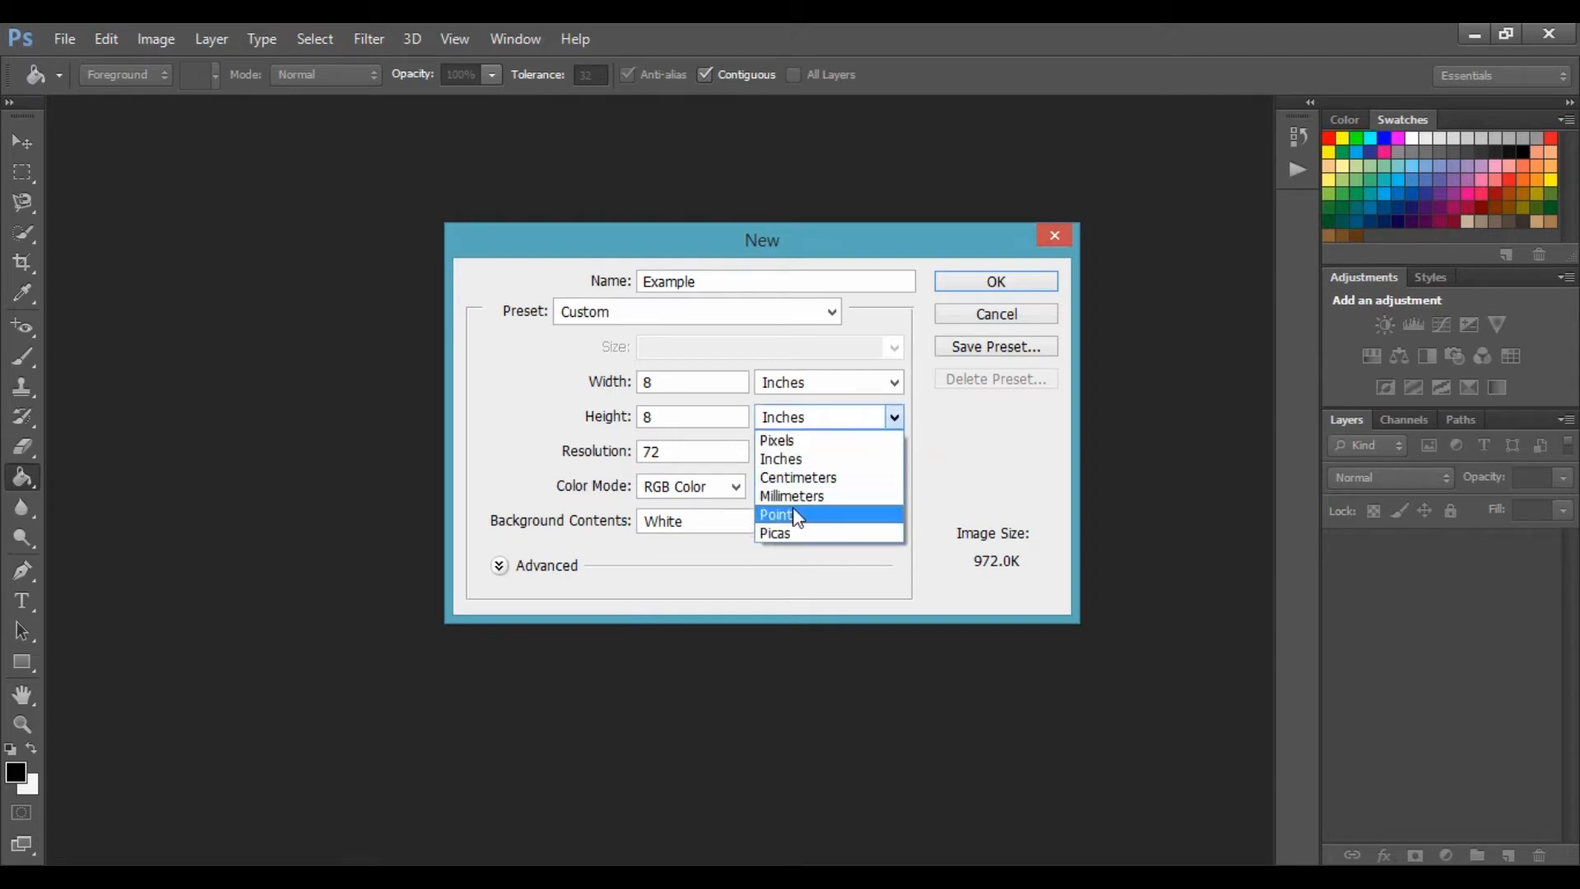
pyautogui.click(807, 441)
pyautogui.click(808, 418)
pyautogui.click(809, 456)
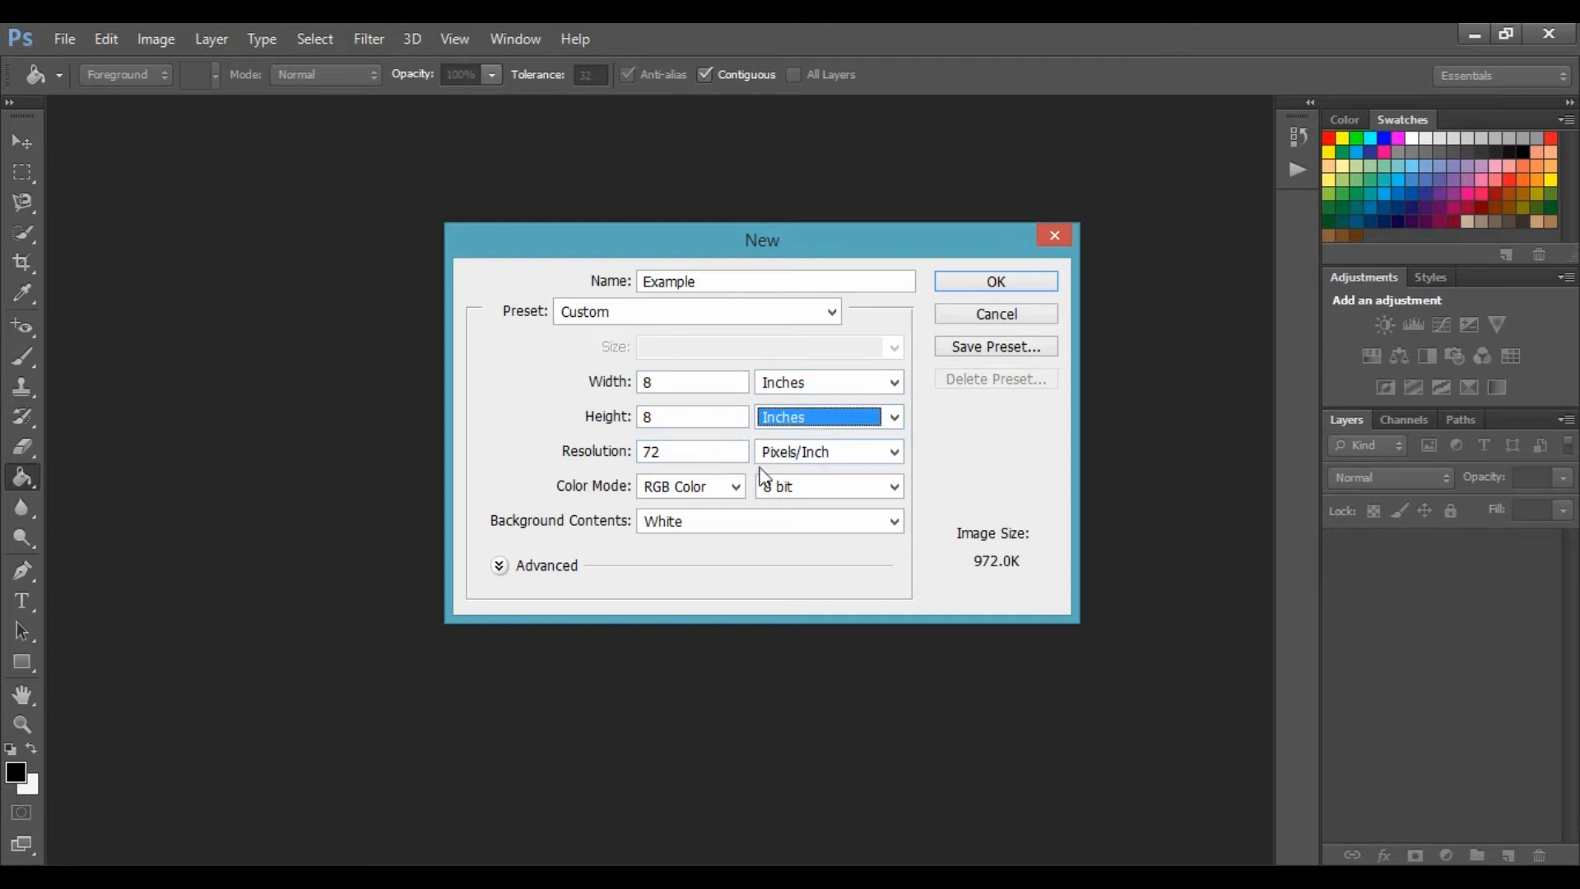
# - Set the background contents to White and create the document
pyautogui.click(684, 529)
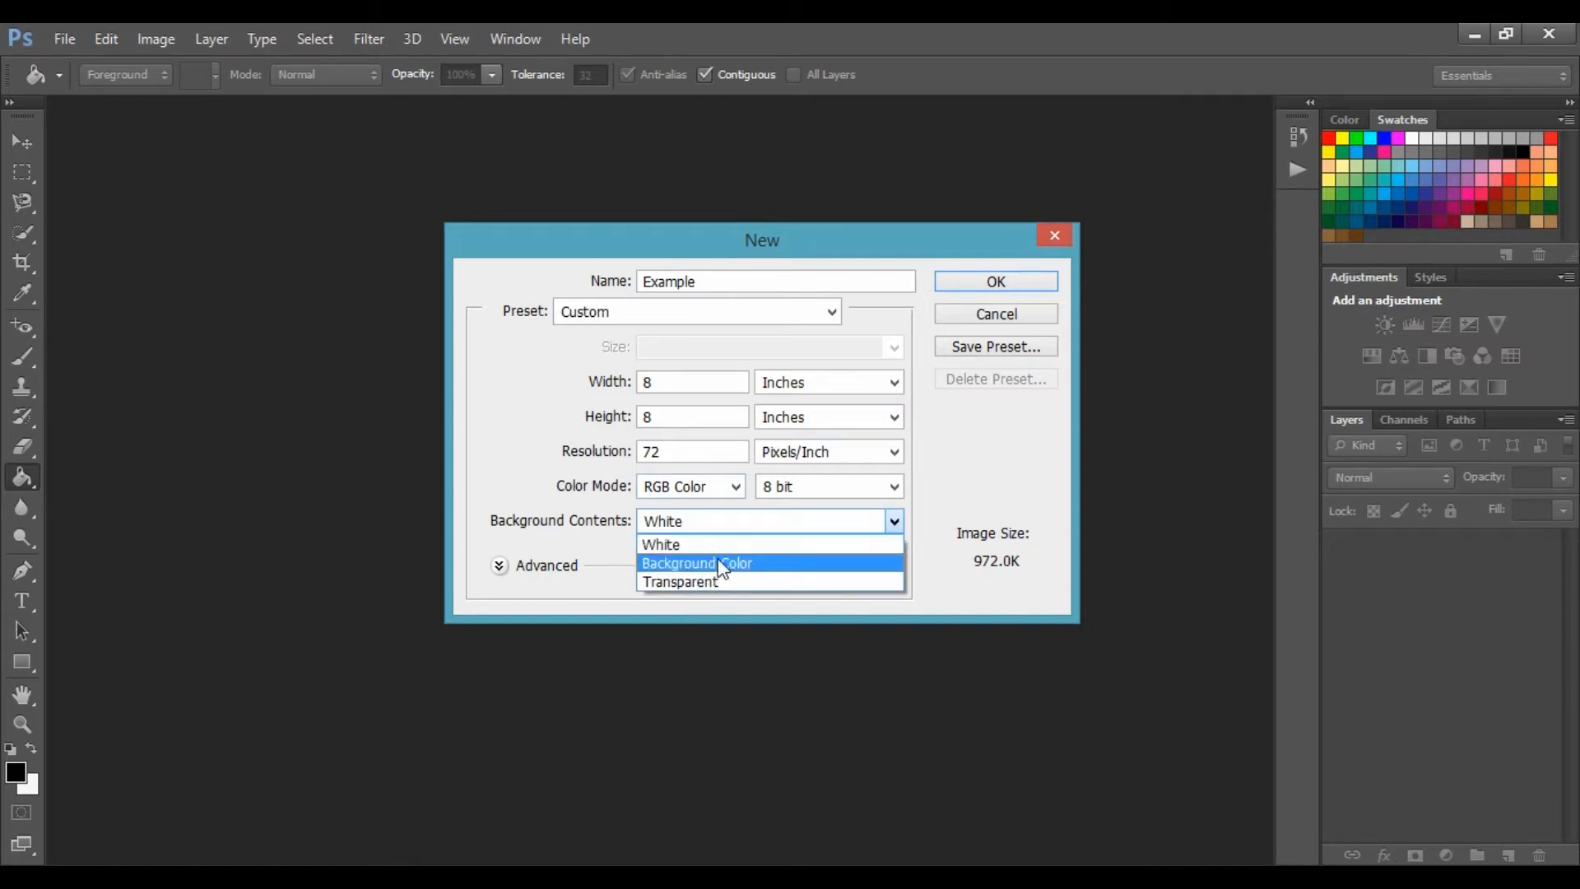
pyautogui.click(717, 544)
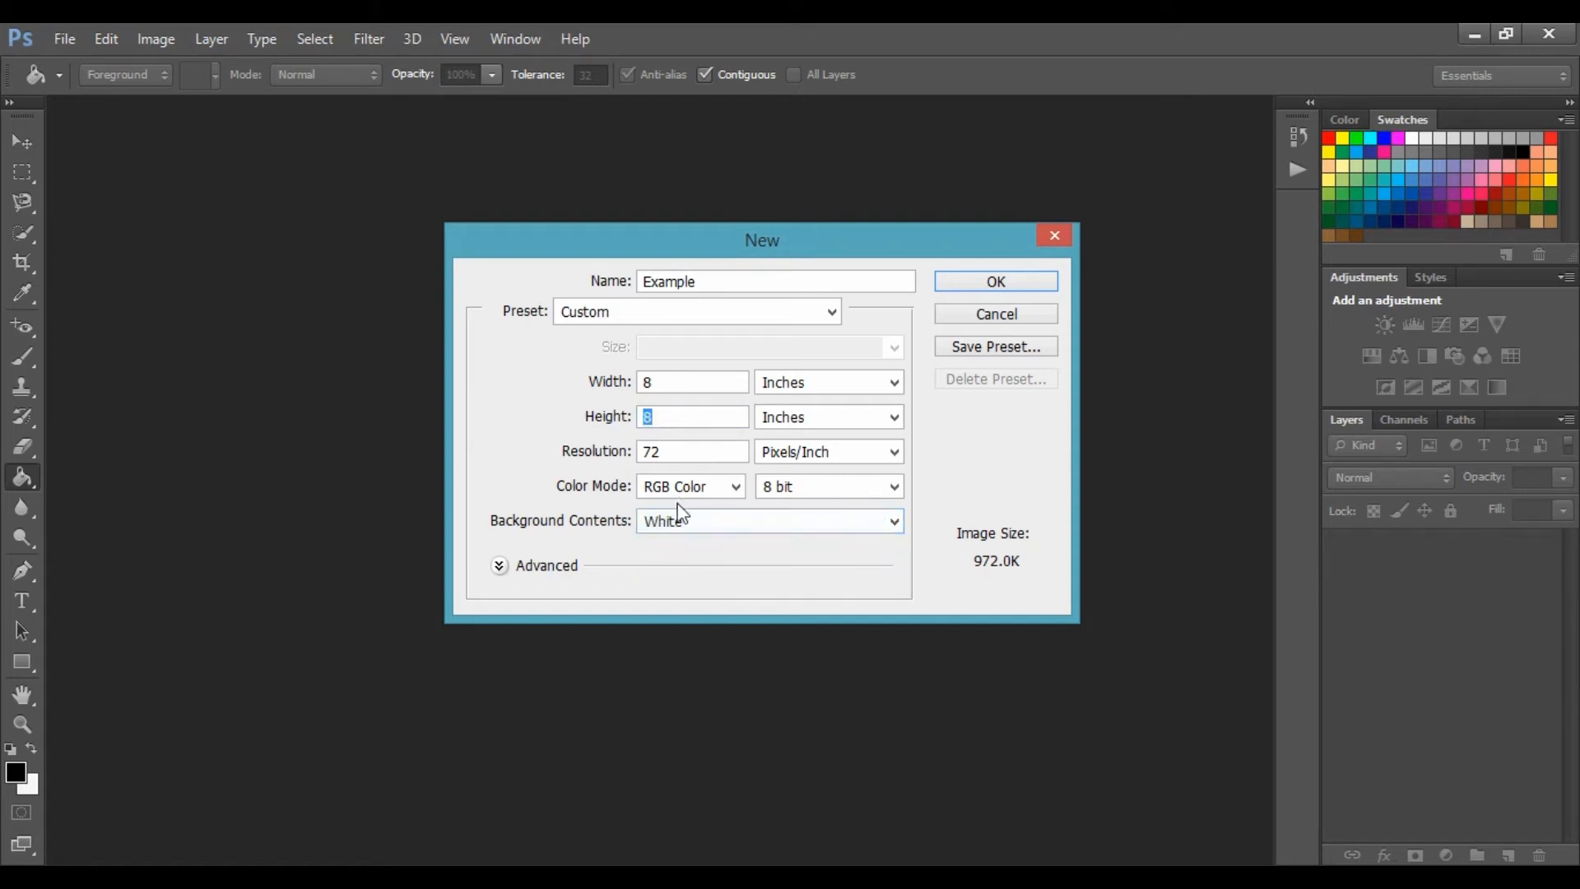
pyautogui.click(967, 287)
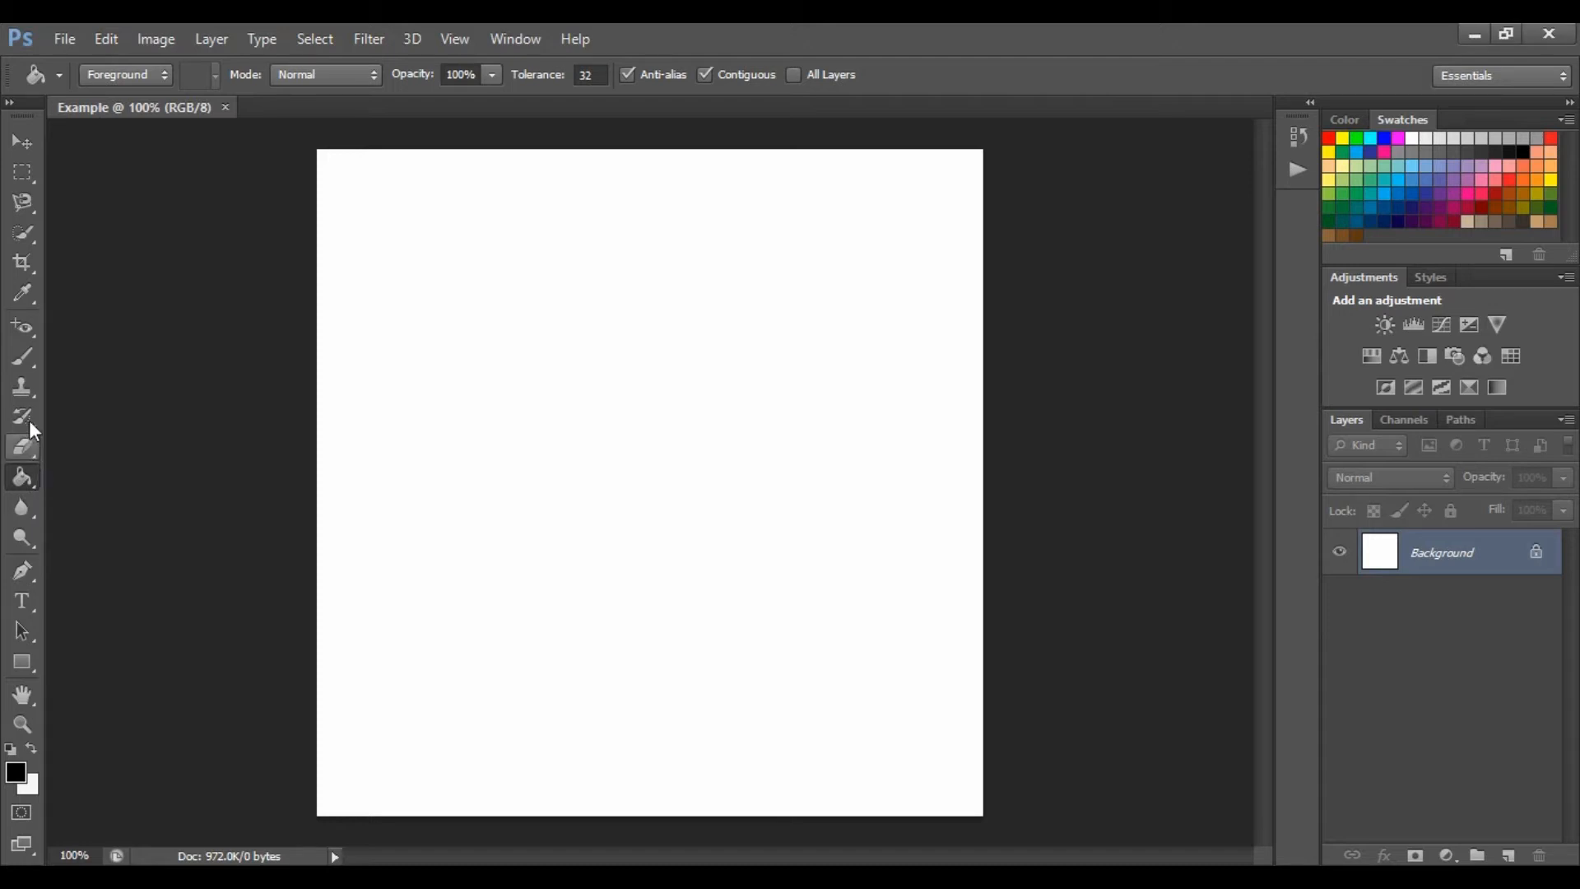
# - Set the foreground colour to yellow f8f808 and fill the whole canvas with it using the Paint Bucket tool
pyautogui.click(26, 471)
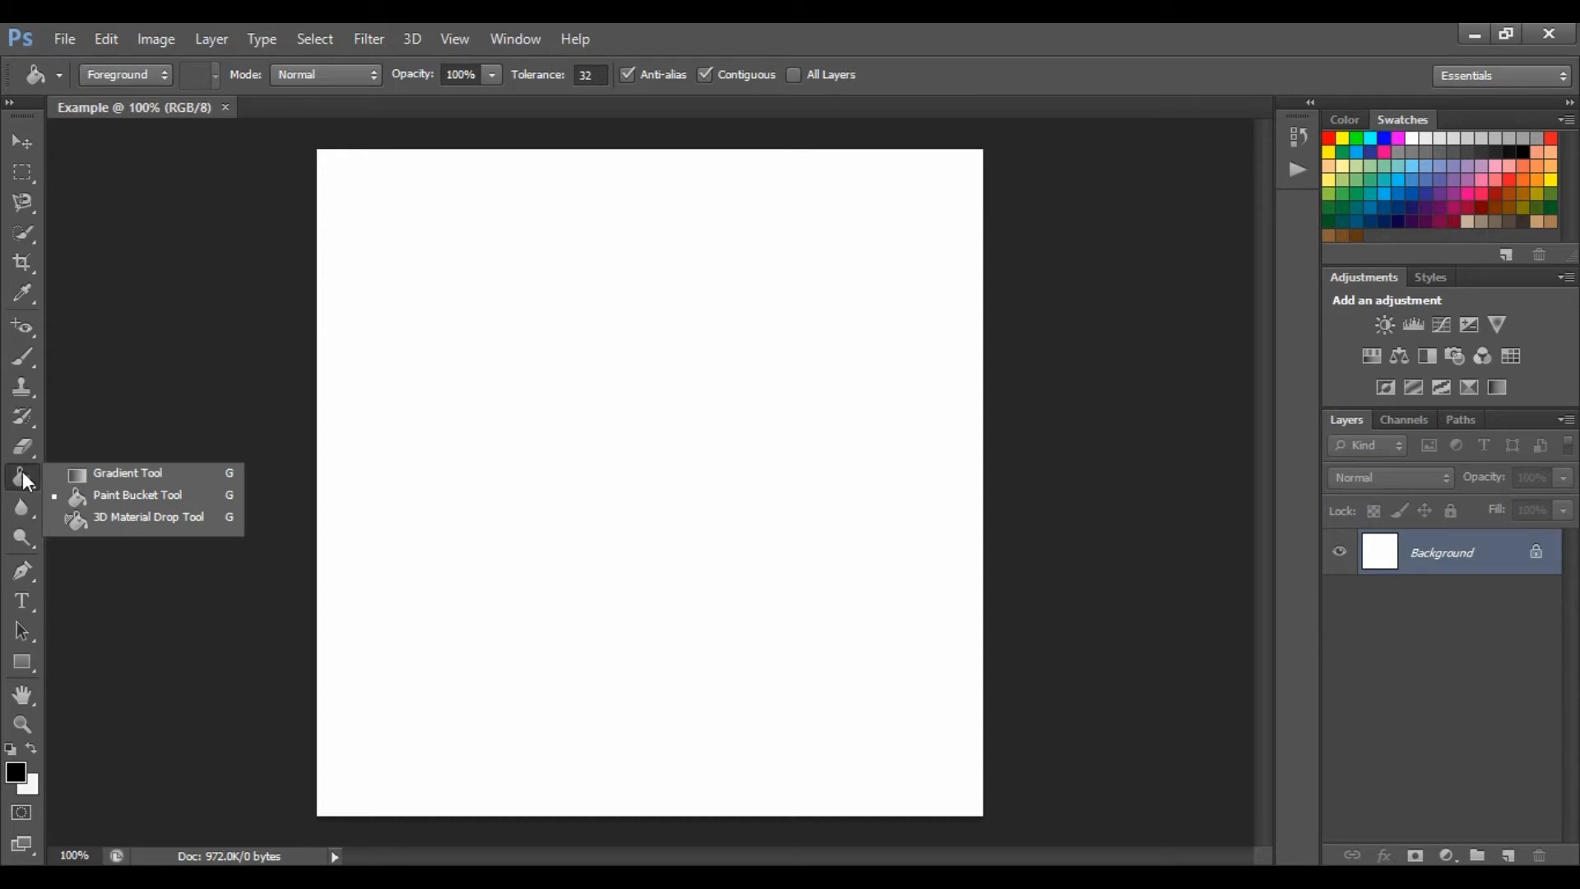
pyautogui.click(24, 478)
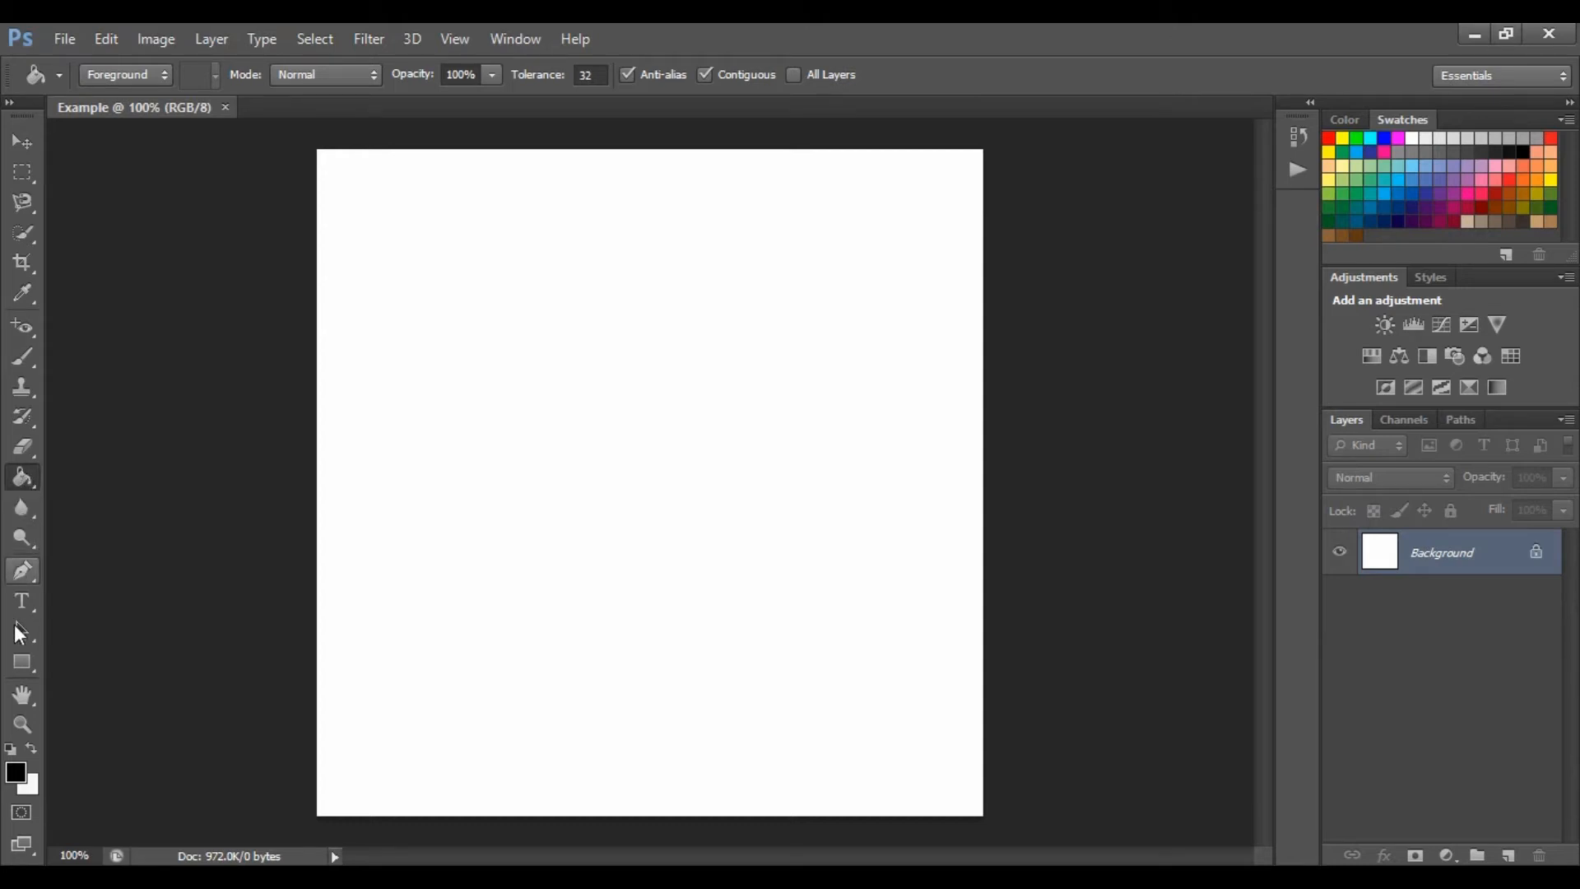
pyautogui.click(15, 782)
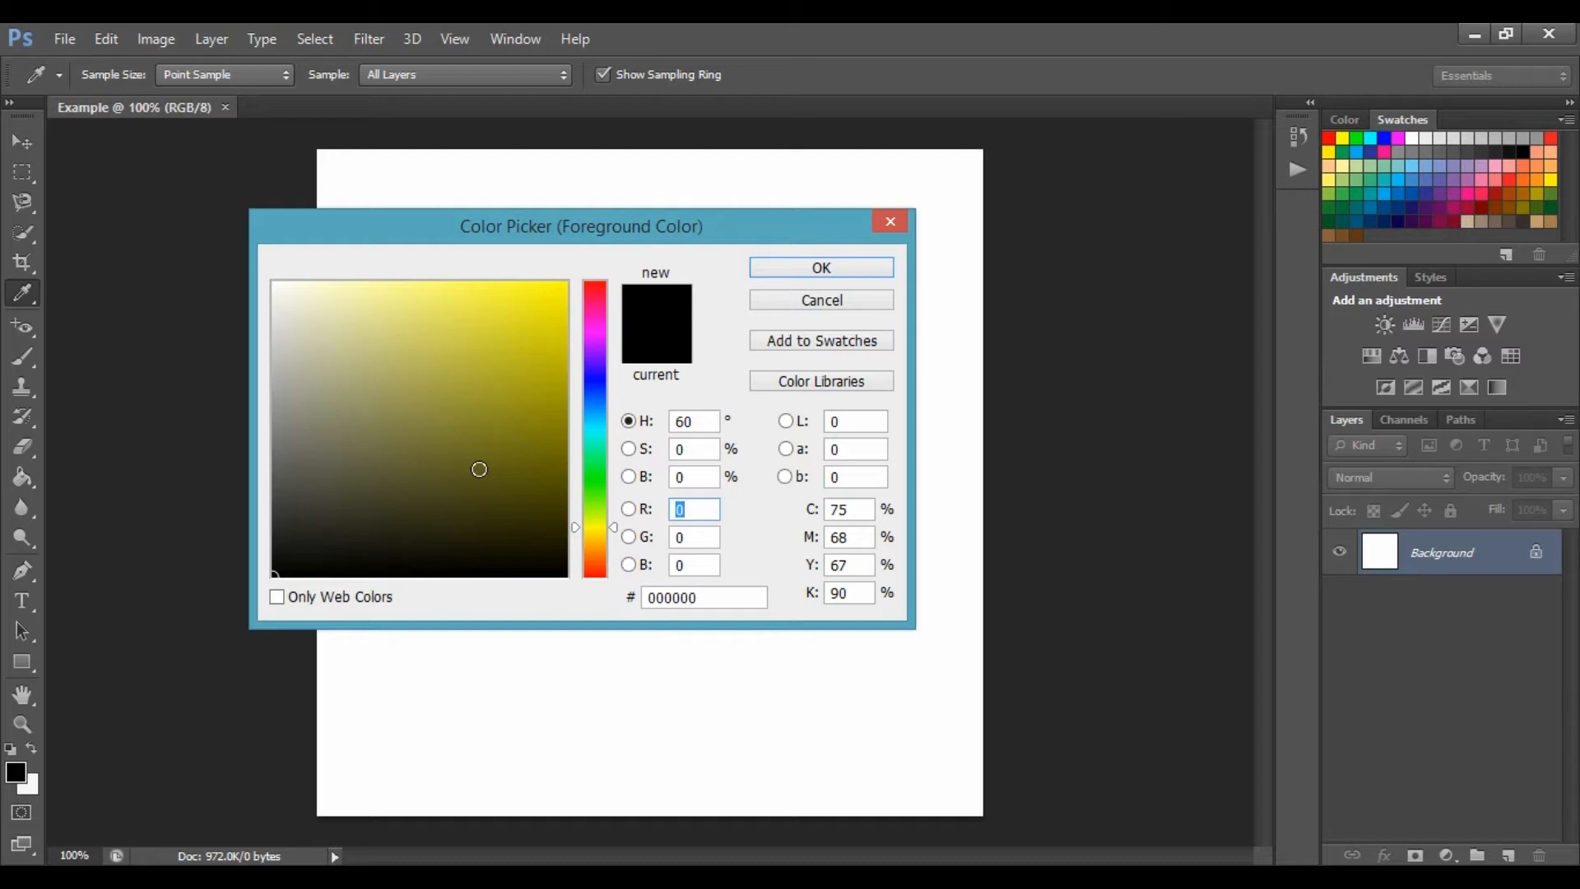
pyautogui.click(558, 289)
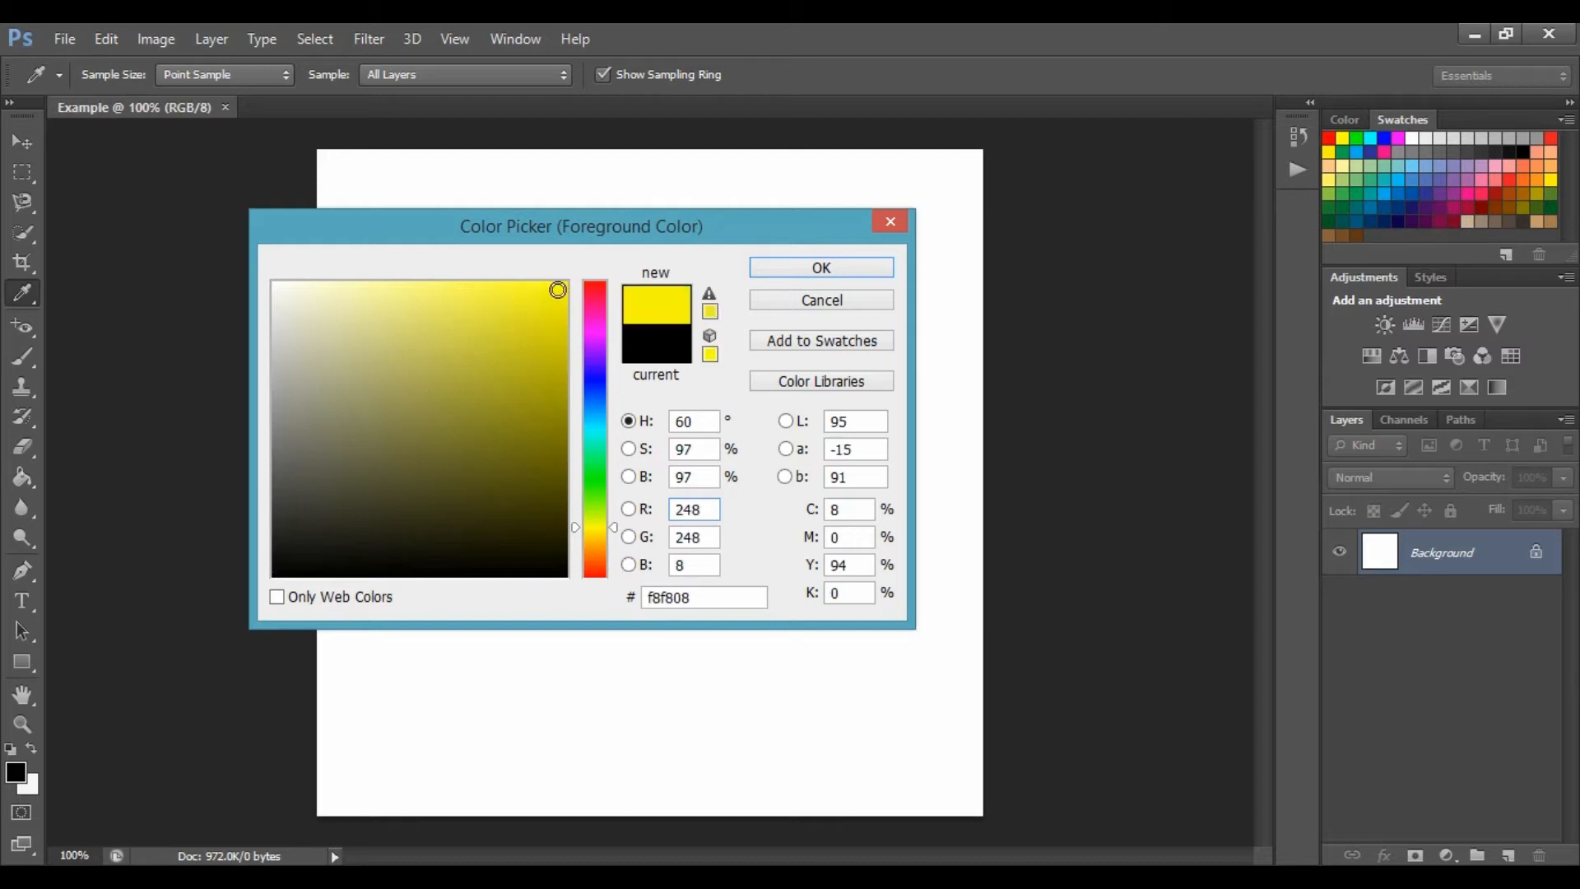
pyautogui.click(809, 268)
pyautogui.press('g')
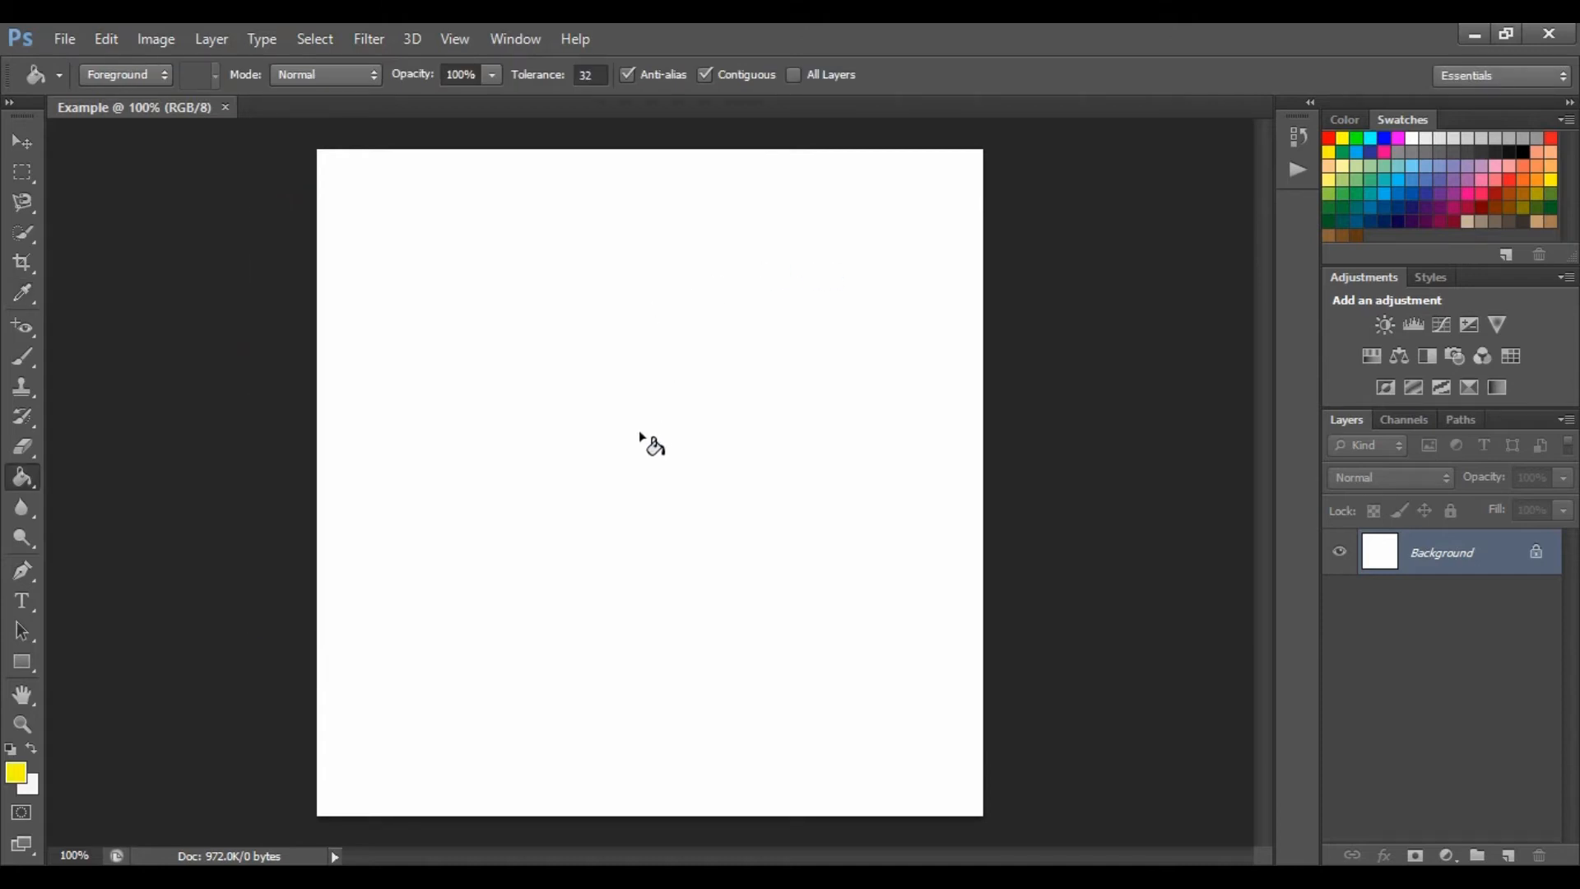
pyautogui.click(665, 396)
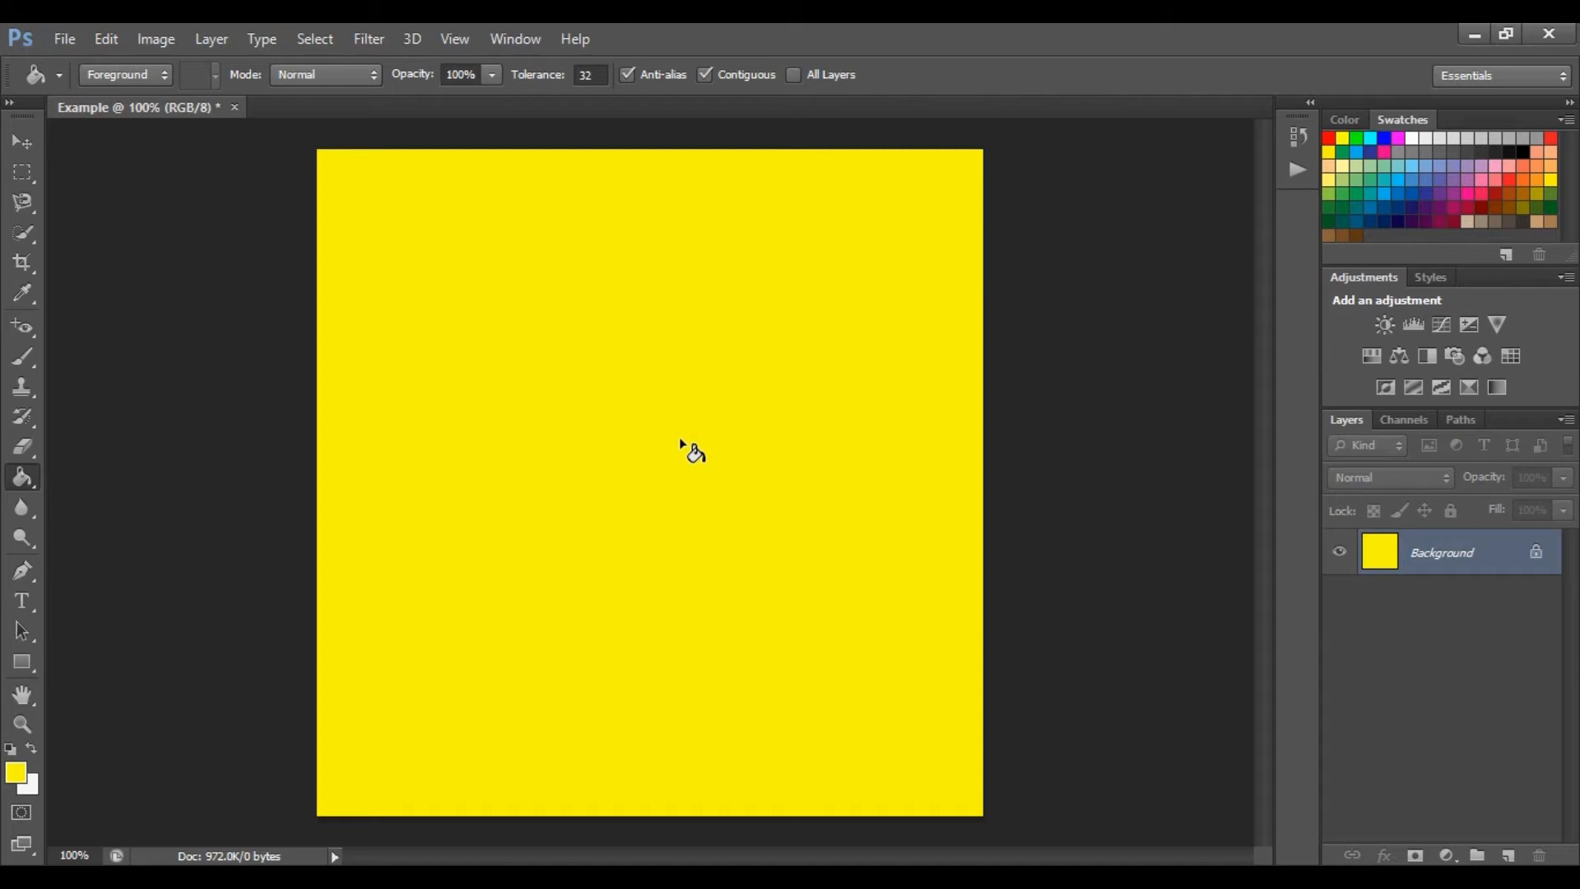
# - Change the foreground colour to cyan 08f5f8 and fill the whole canvas with it using the Paint Bucket tool
pyautogui.click(26, 780)
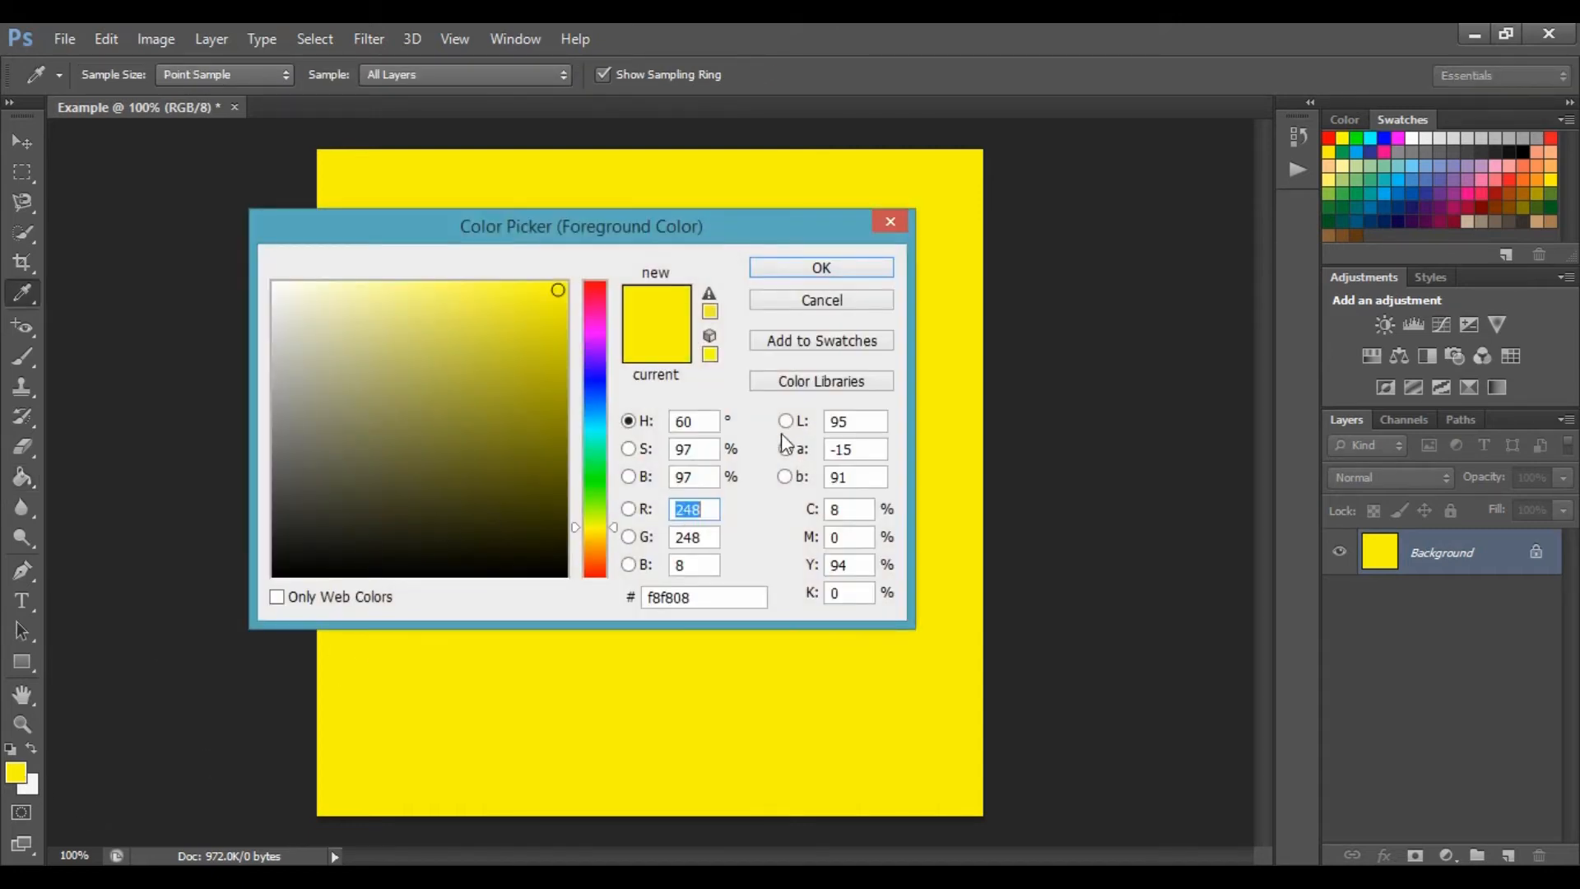
pyautogui.click(596, 400)
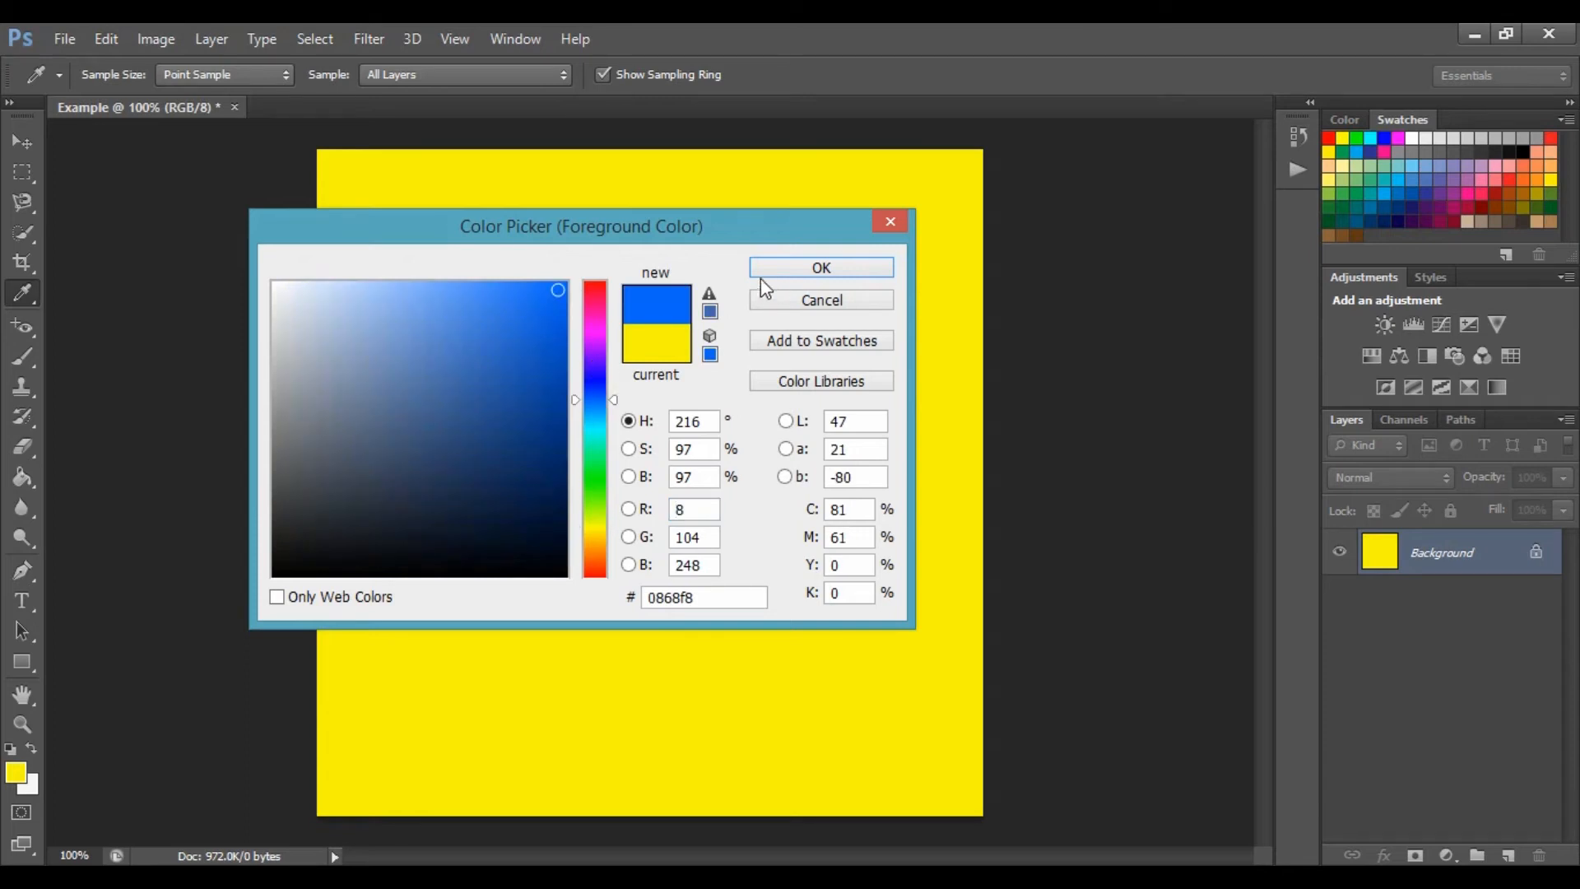
pyautogui.click(604, 429)
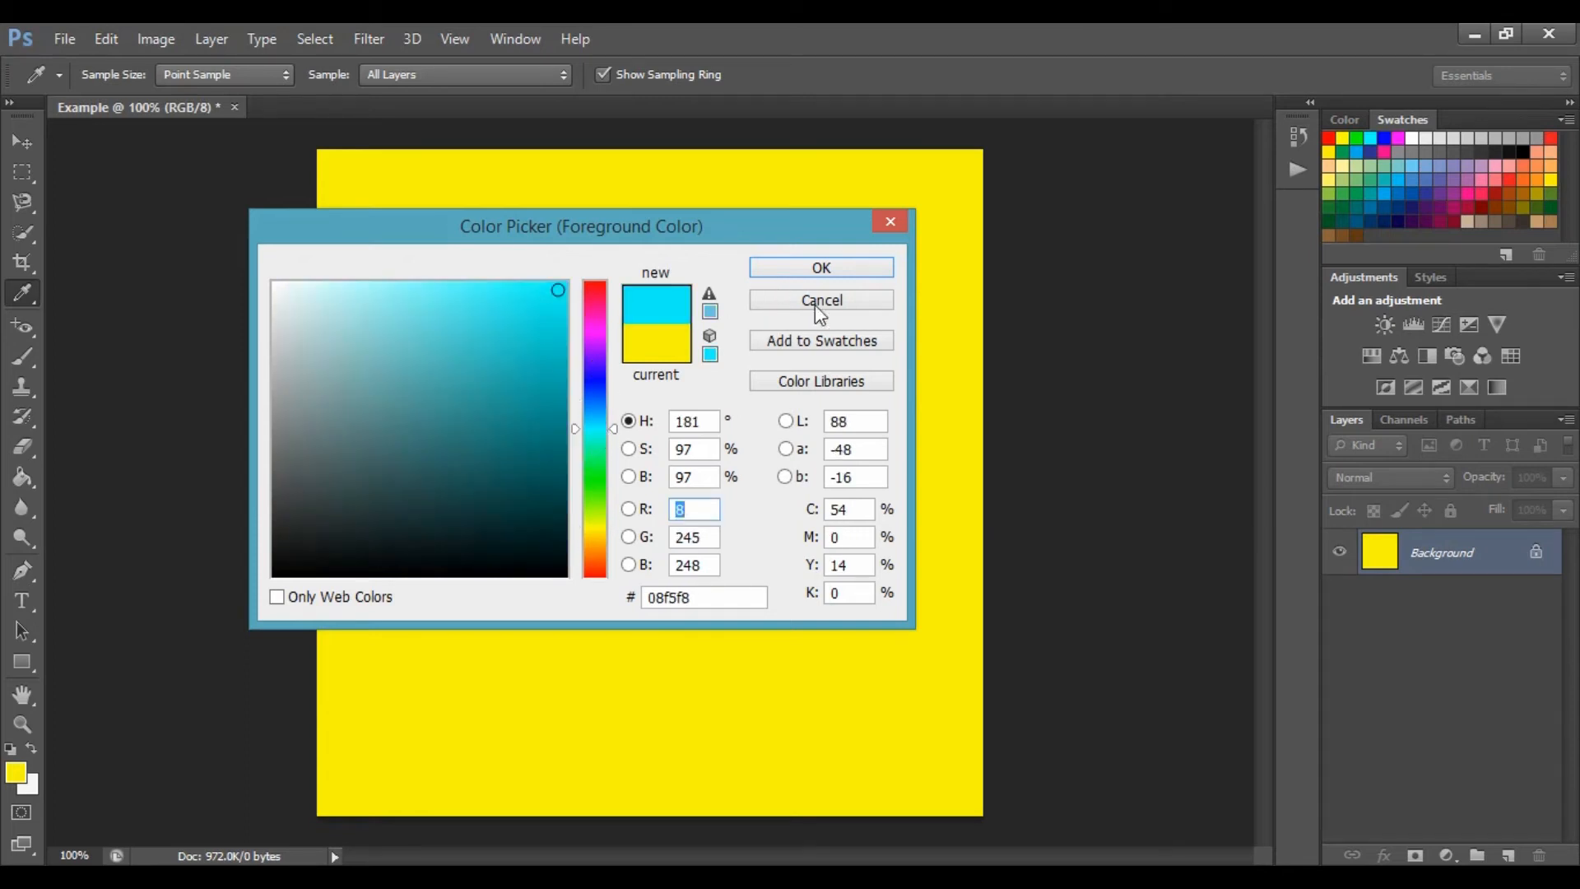
pyautogui.click(823, 268)
pyautogui.press('g')
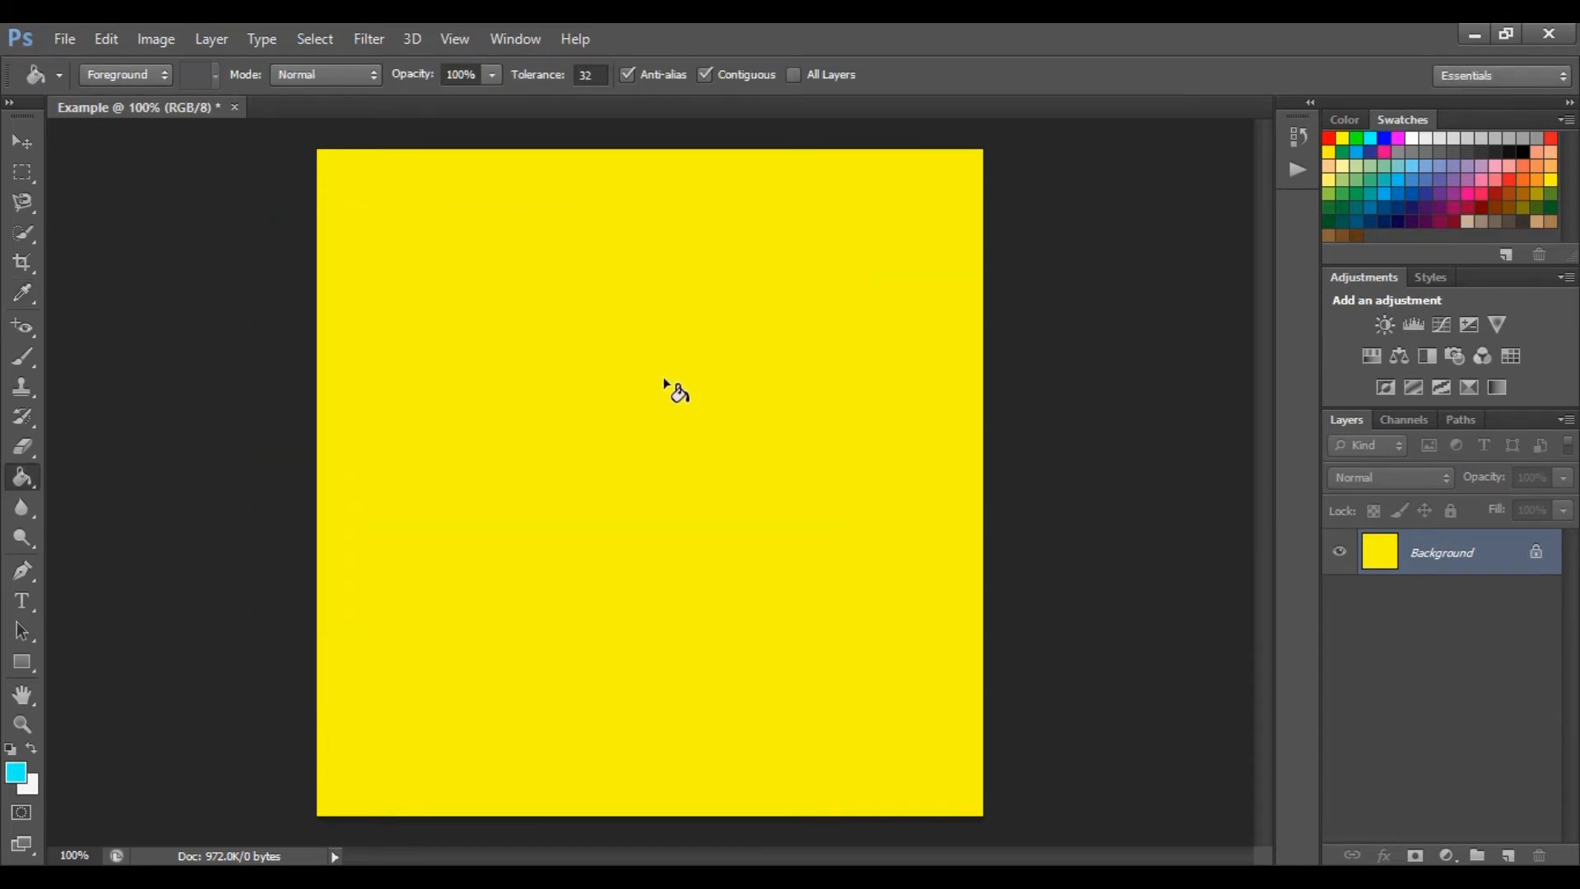
pyautogui.click(638, 438)
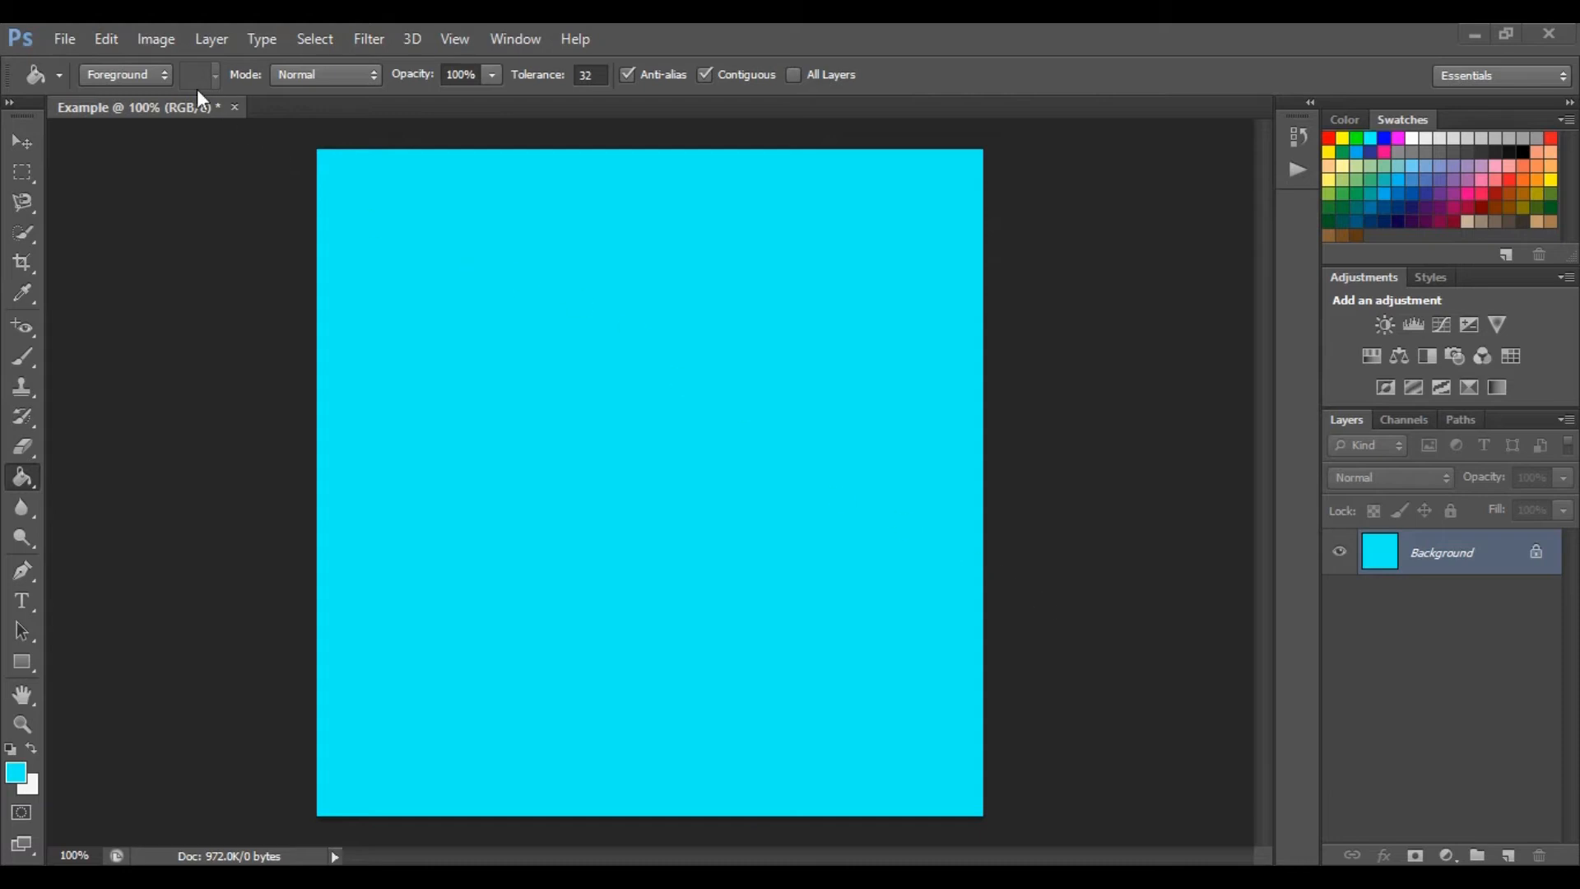
# - Open the yellow heart image y-removebg-preview.png from the New Photos folder
pyautogui.click(66, 42)
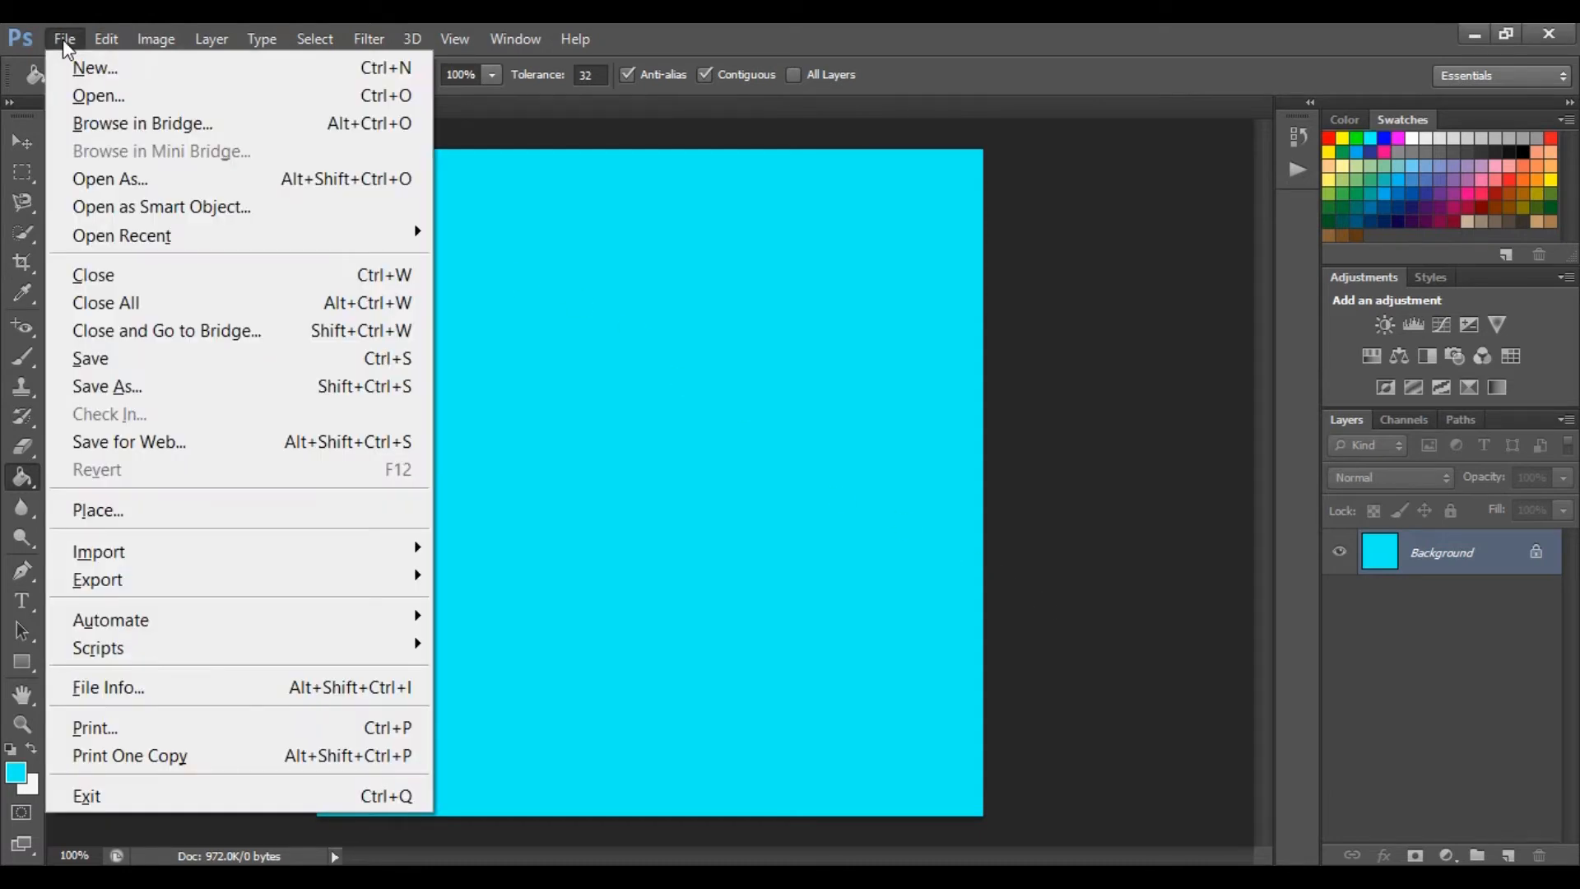
pyautogui.click(98, 97)
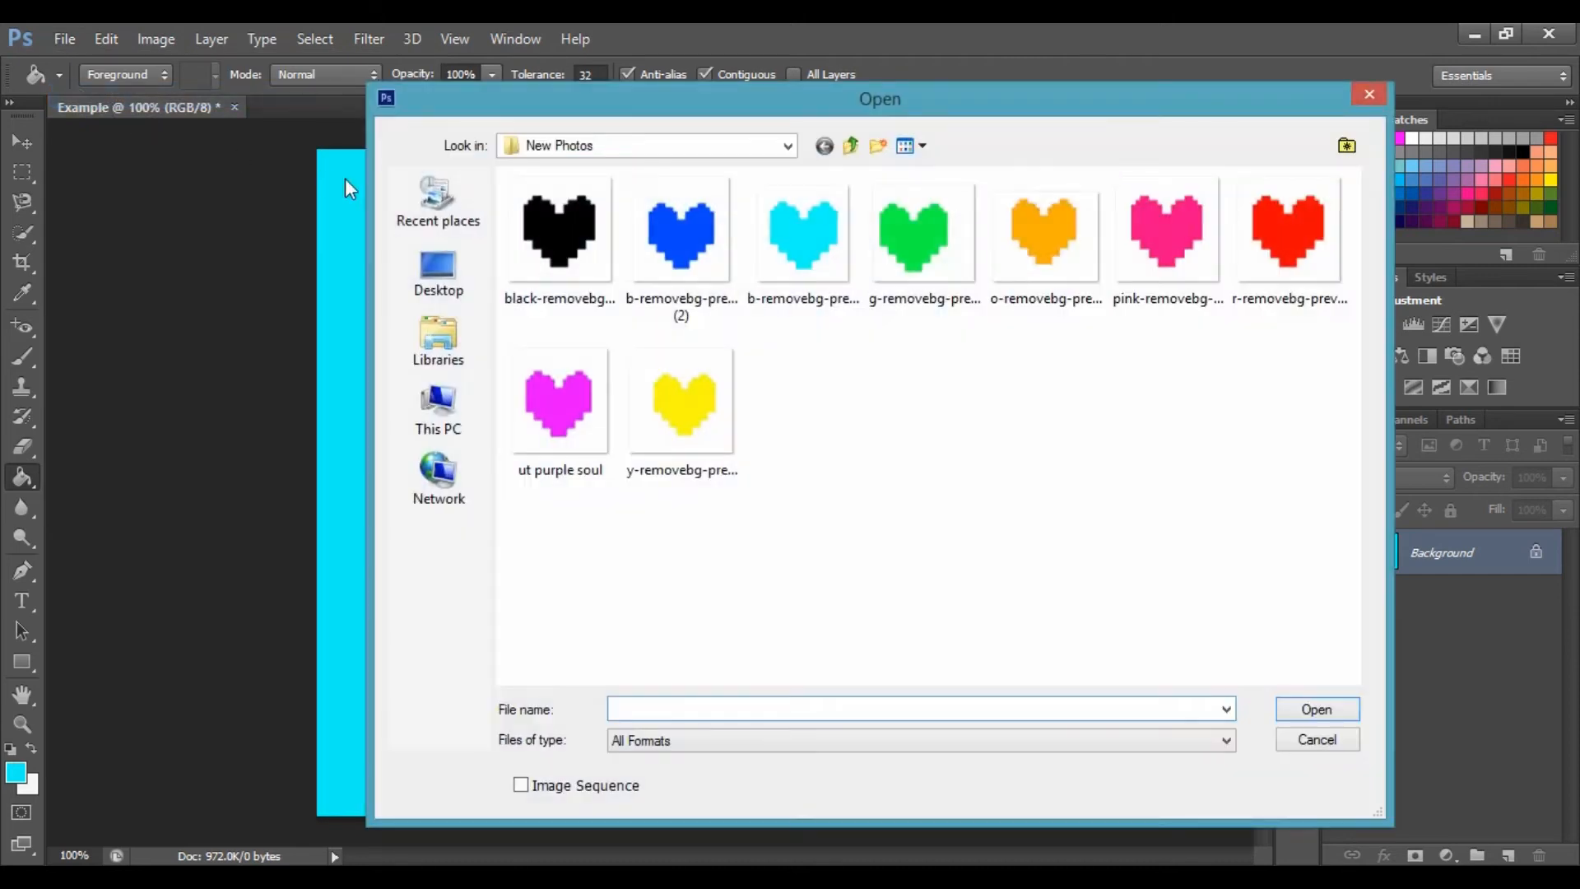
pyautogui.moveTo(947, 103); pyautogui.dragTo(787, 125)
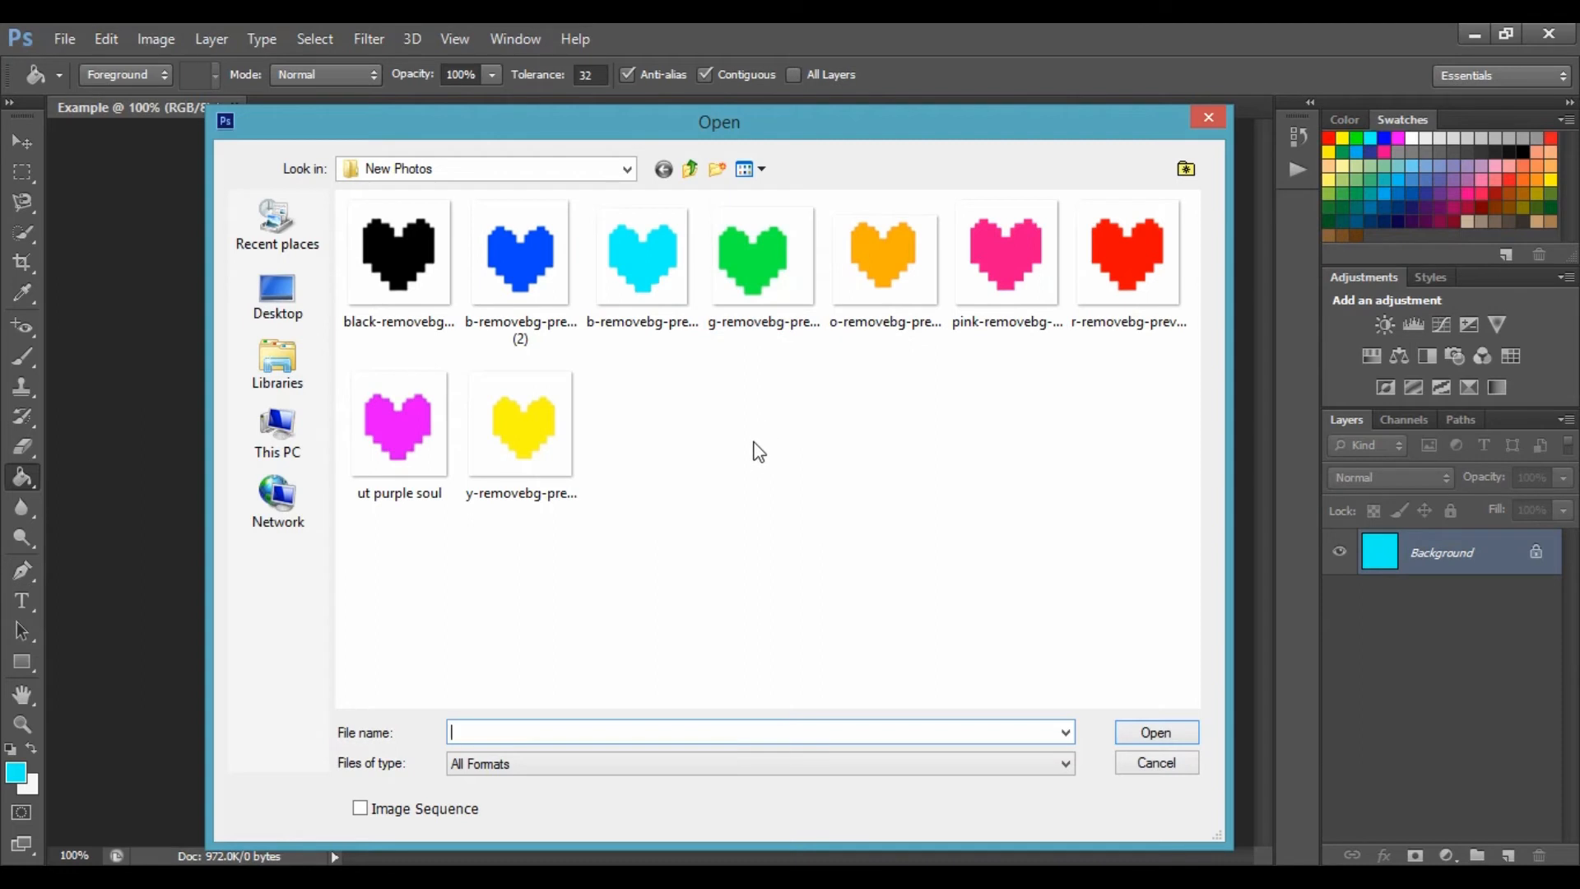
pyautogui.click(537, 444)
pyautogui.click(1141, 734)
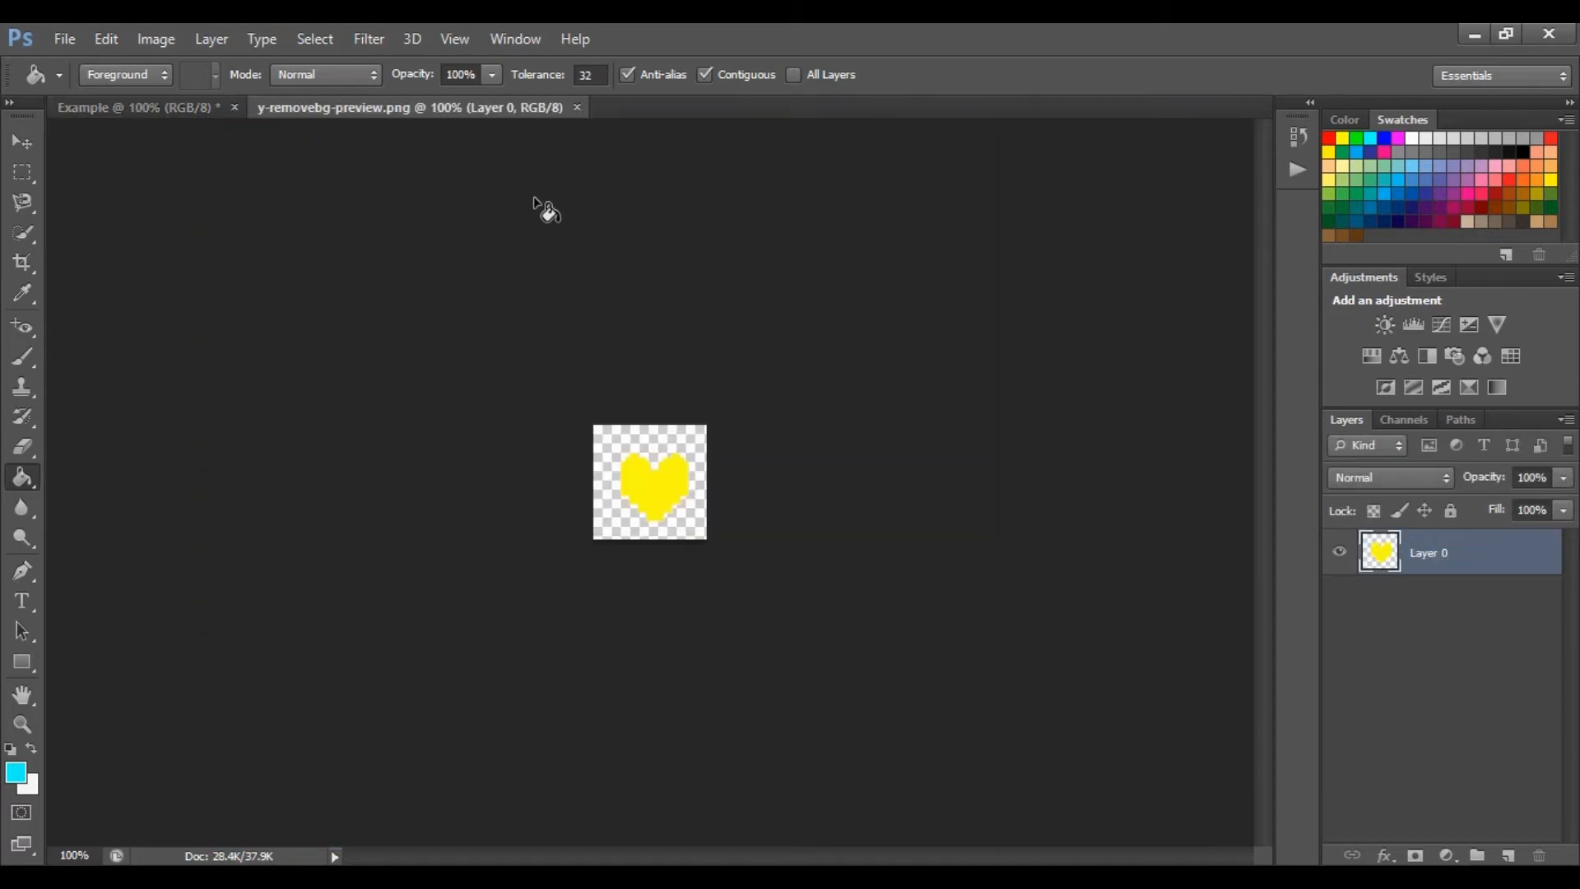
# - Switch back to the Example document and undock it into its own floating window
pyautogui.click(133, 105)
pyautogui.click(295, 108)
pyautogui.click(179, 107)
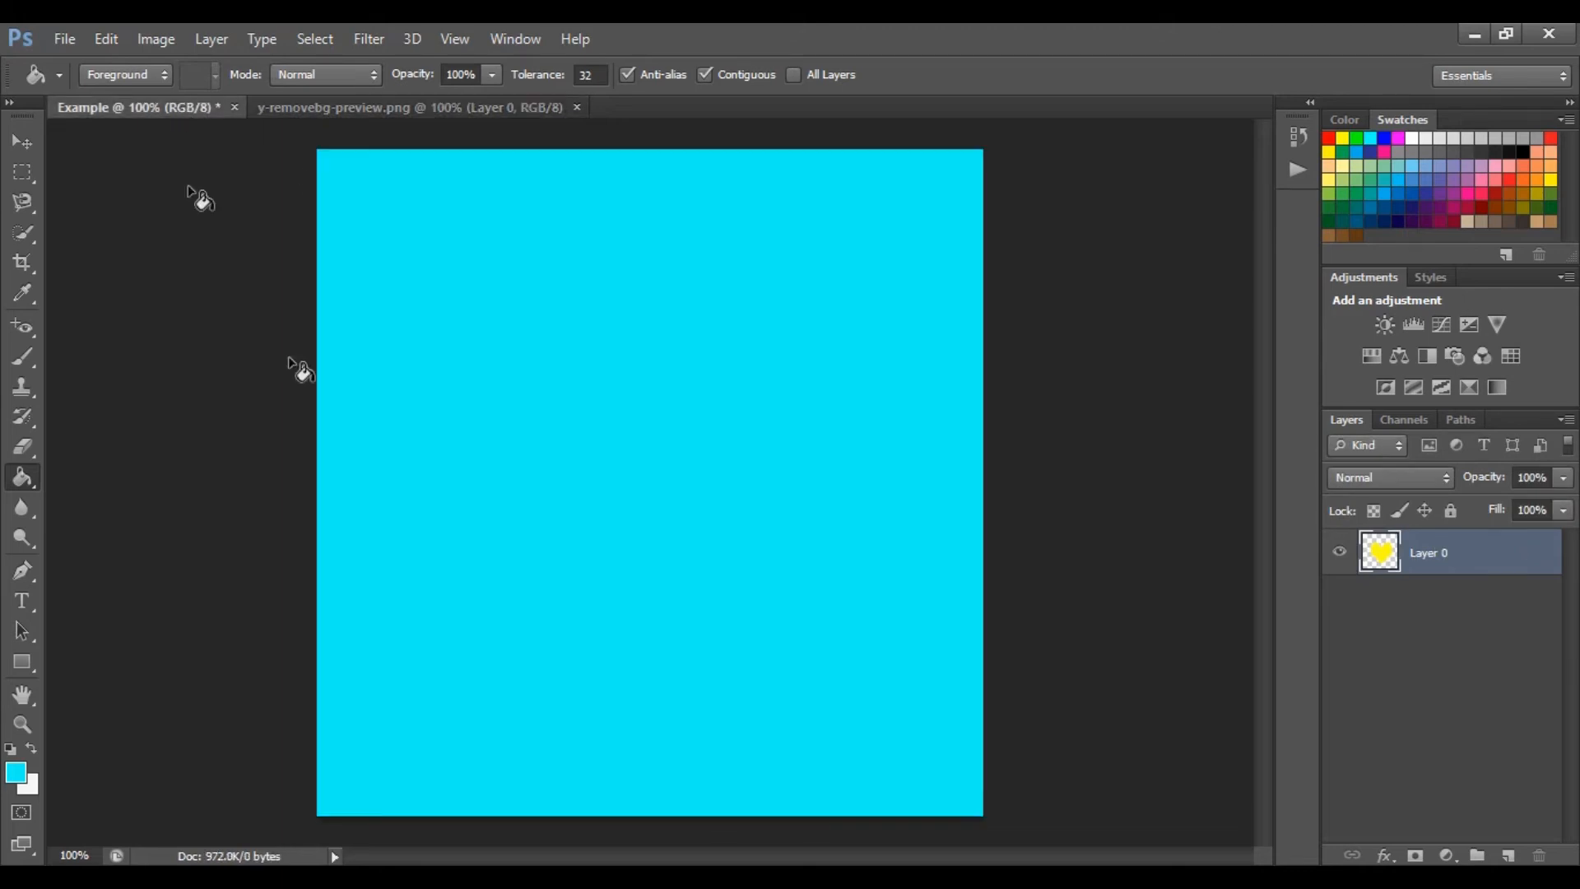
pyautogui.click(419, 108)
pyautogui.click(186, 110)
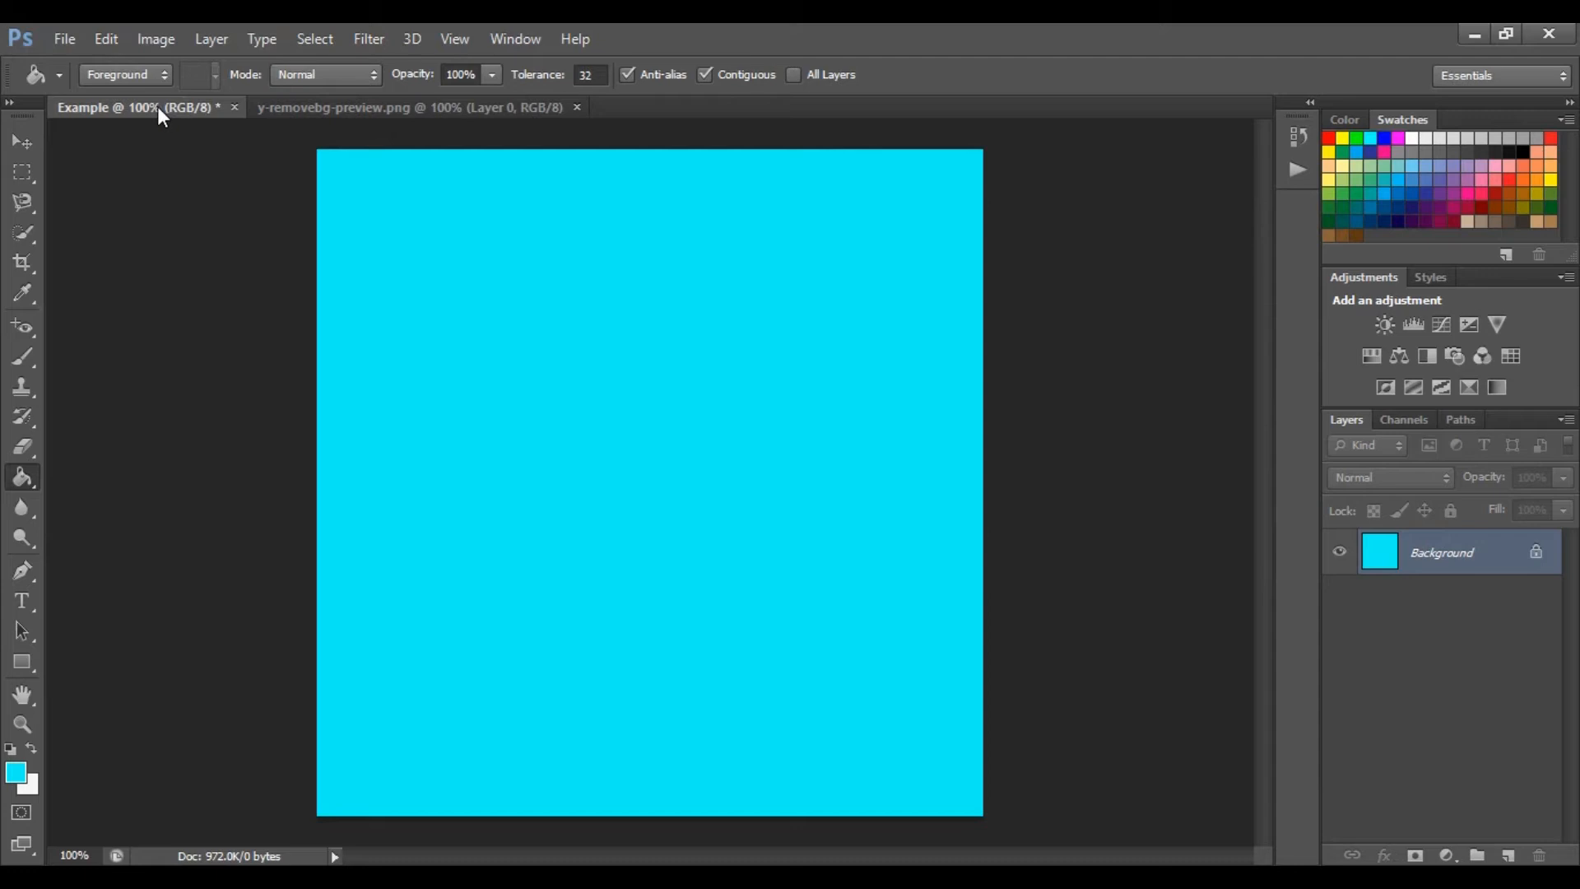
pyautogui.moveTo(161, 109); pyautogui.dragTo(165, 238)
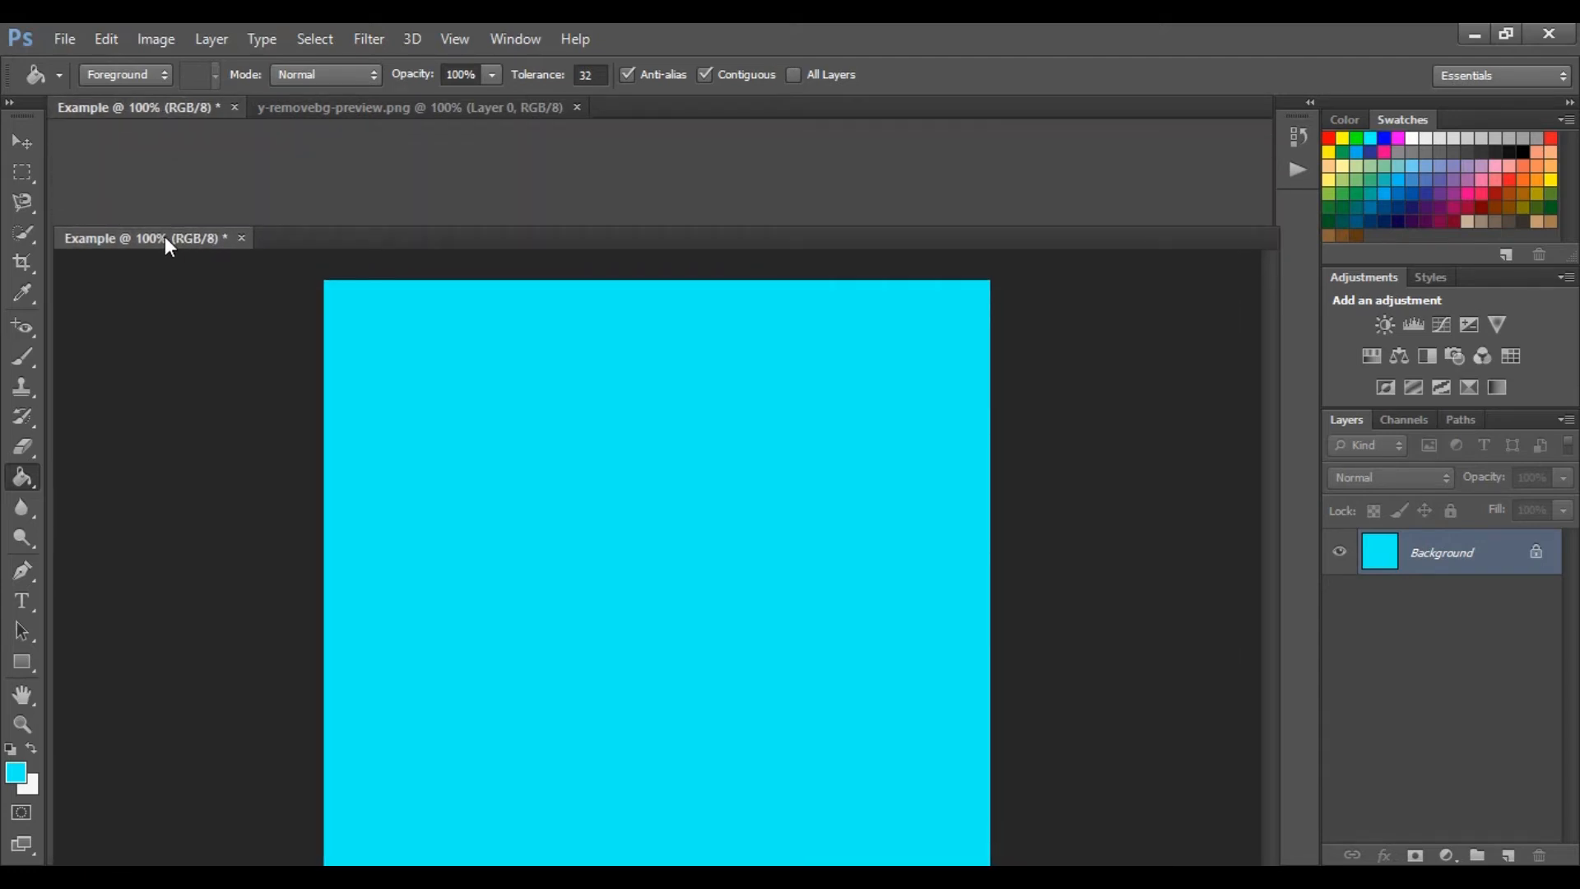
# - Copy the yellow heart layer from y-removebg-preview.png into the floating Example document, and dock Example back among the document tabs
pyautogui.moveTo(165, 235); pyautogui.dragTo(271, 143)
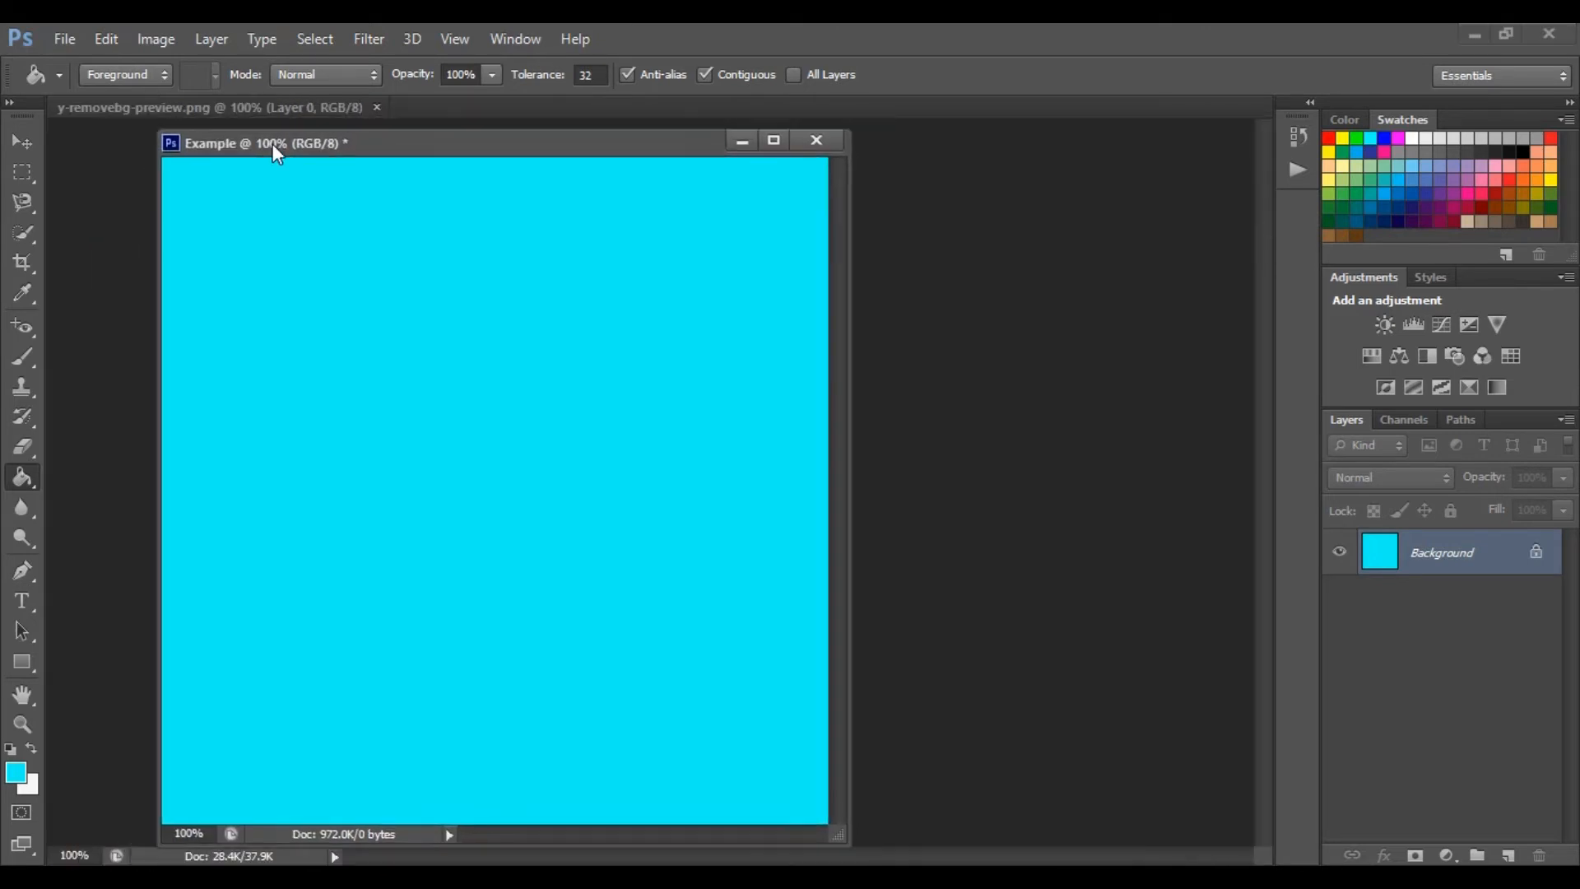
pyautogui.click(264, 107)
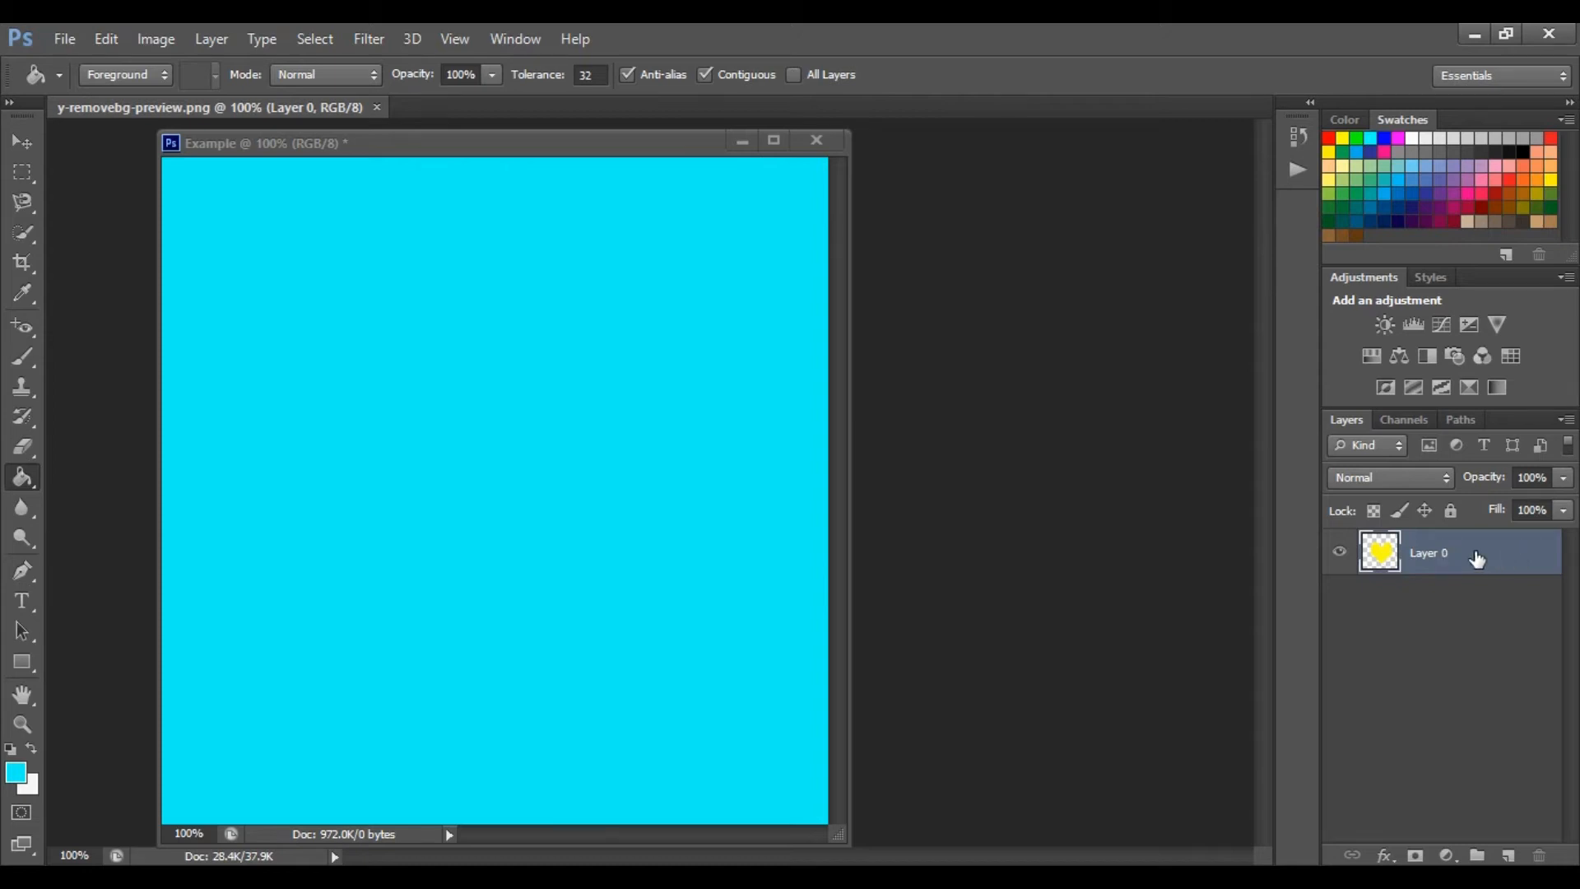
pyautogui.moveTo(1423, 550); pyautogui.dragTo(545, 452)
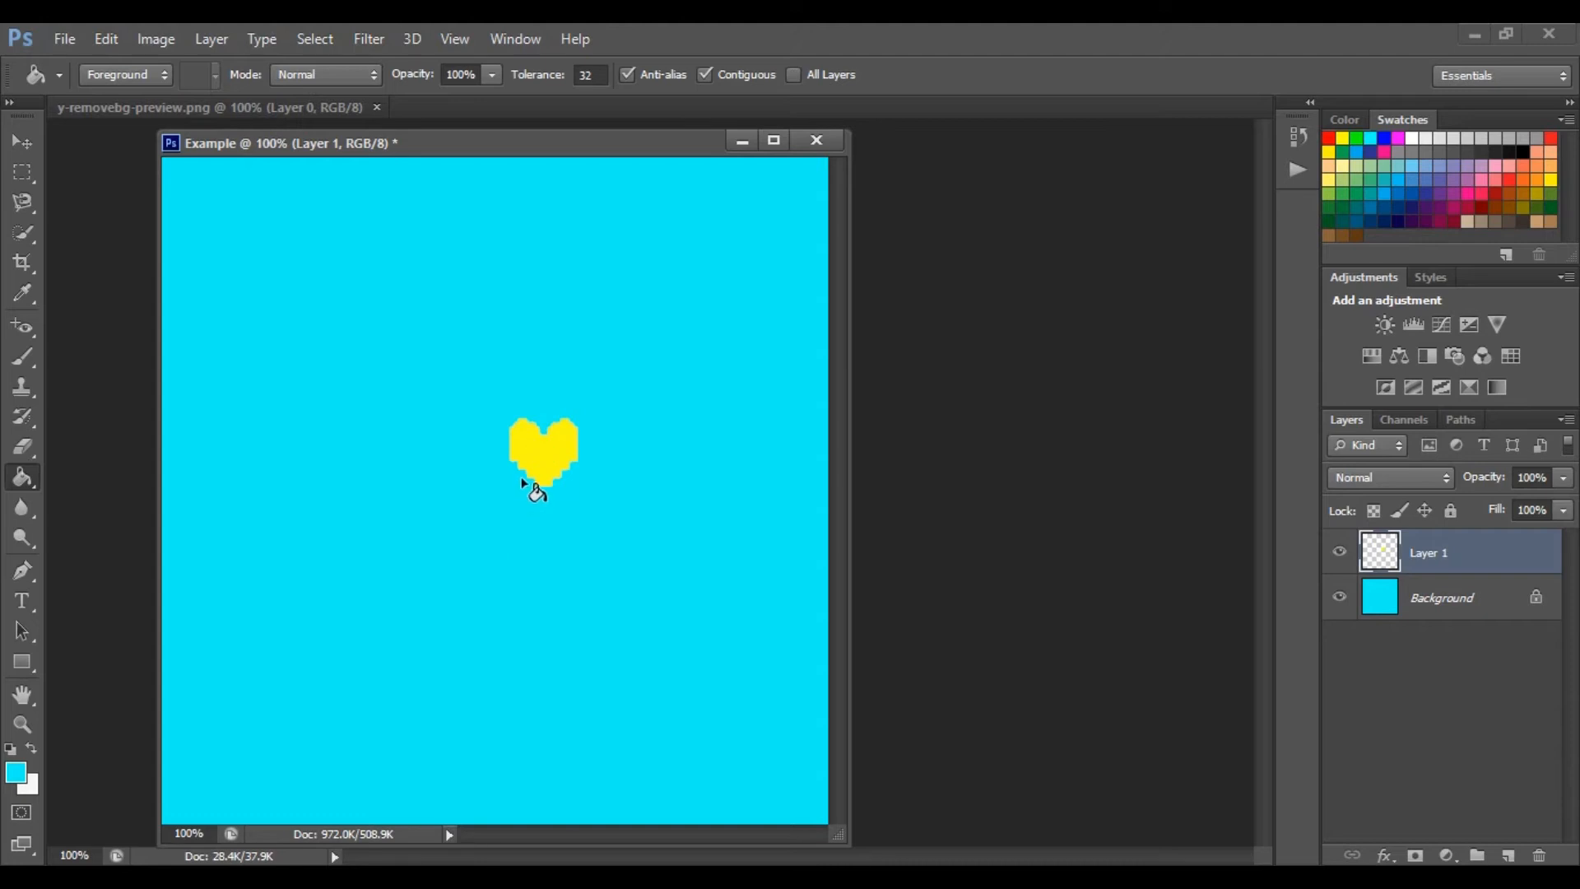
pyautogui.moveTo(573, 147); pyautogui.dragTo(621, 107)
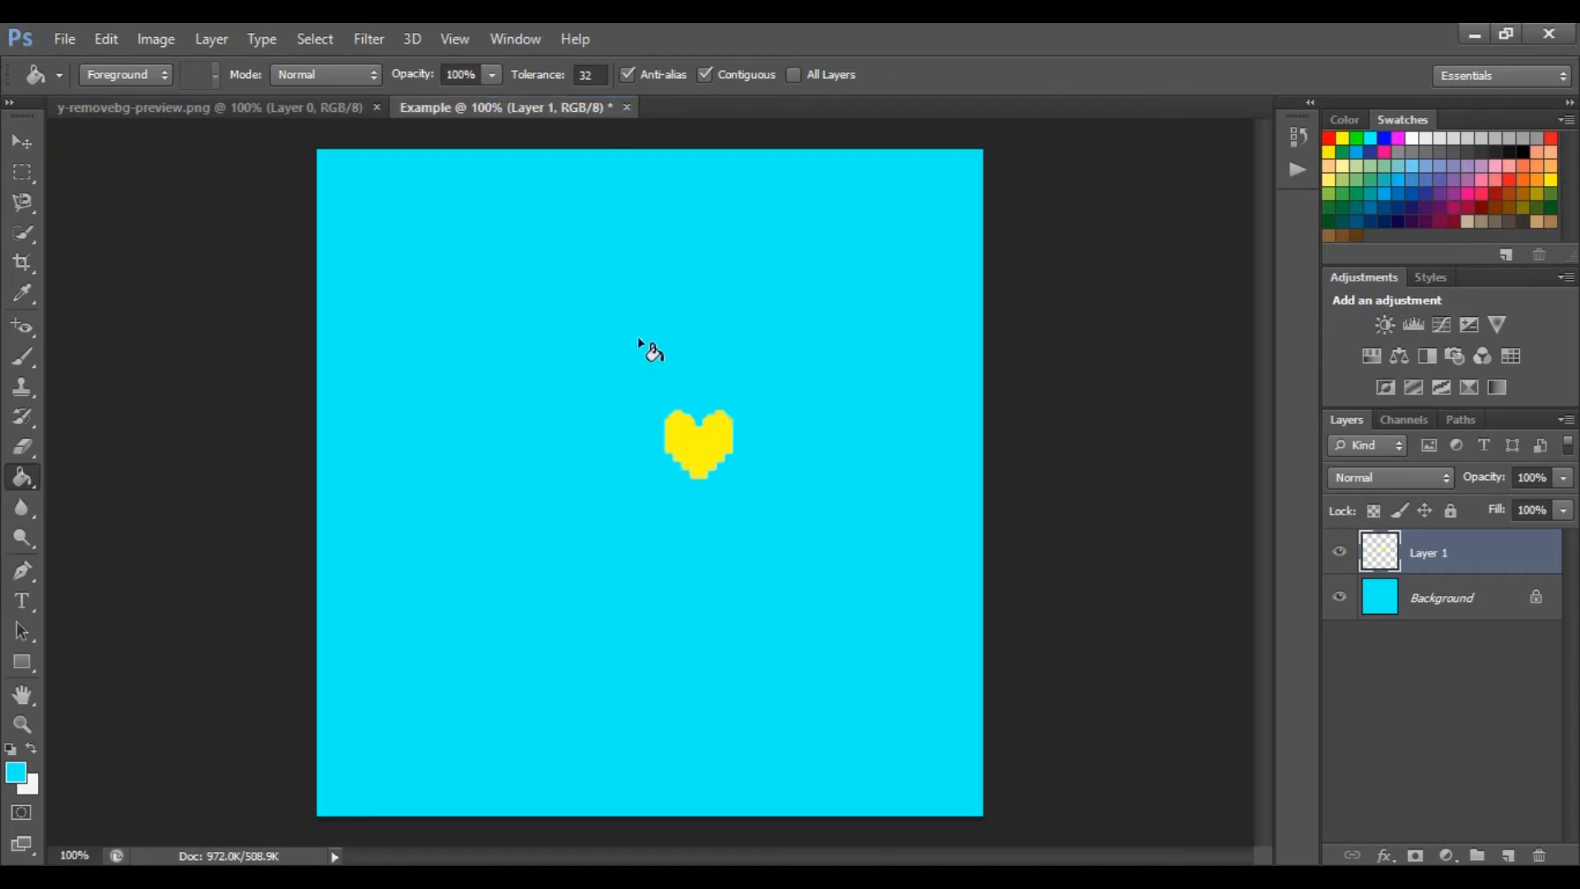
# - Shift the small yellow heart closer to the centre of the cyan canvas with the Move tool
pyautogui.click(25, 140)
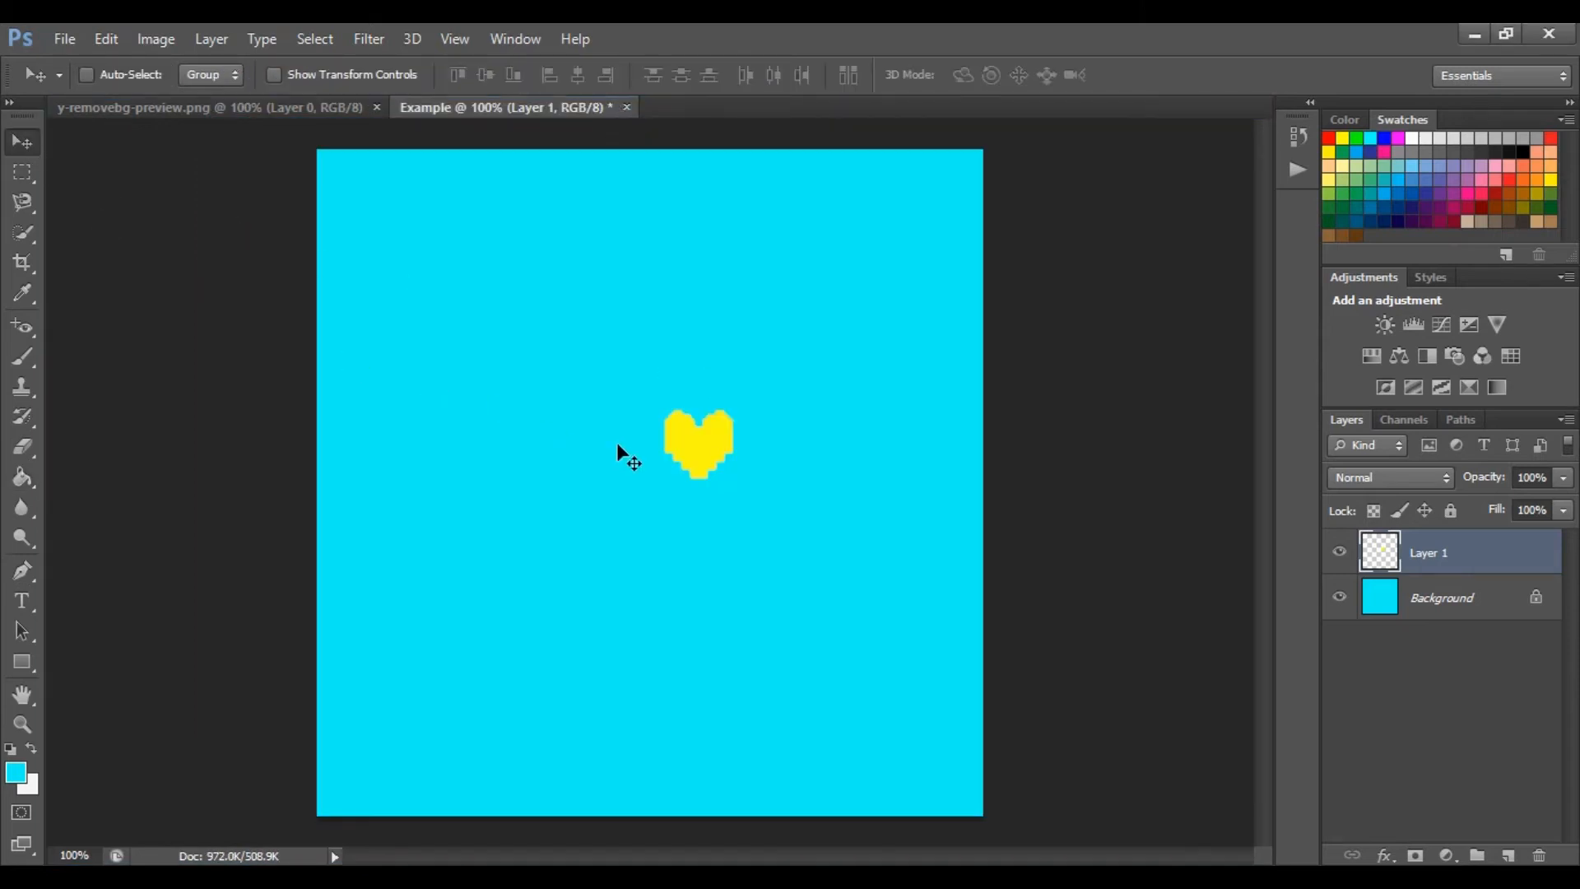
pyautogui.moveTo(681, 449)
pyautogui.mouseDown()
pyautogui.moveTo(633, 492)
pyautogui.moveTo(659, 458)
pyautogui.mouseUp()
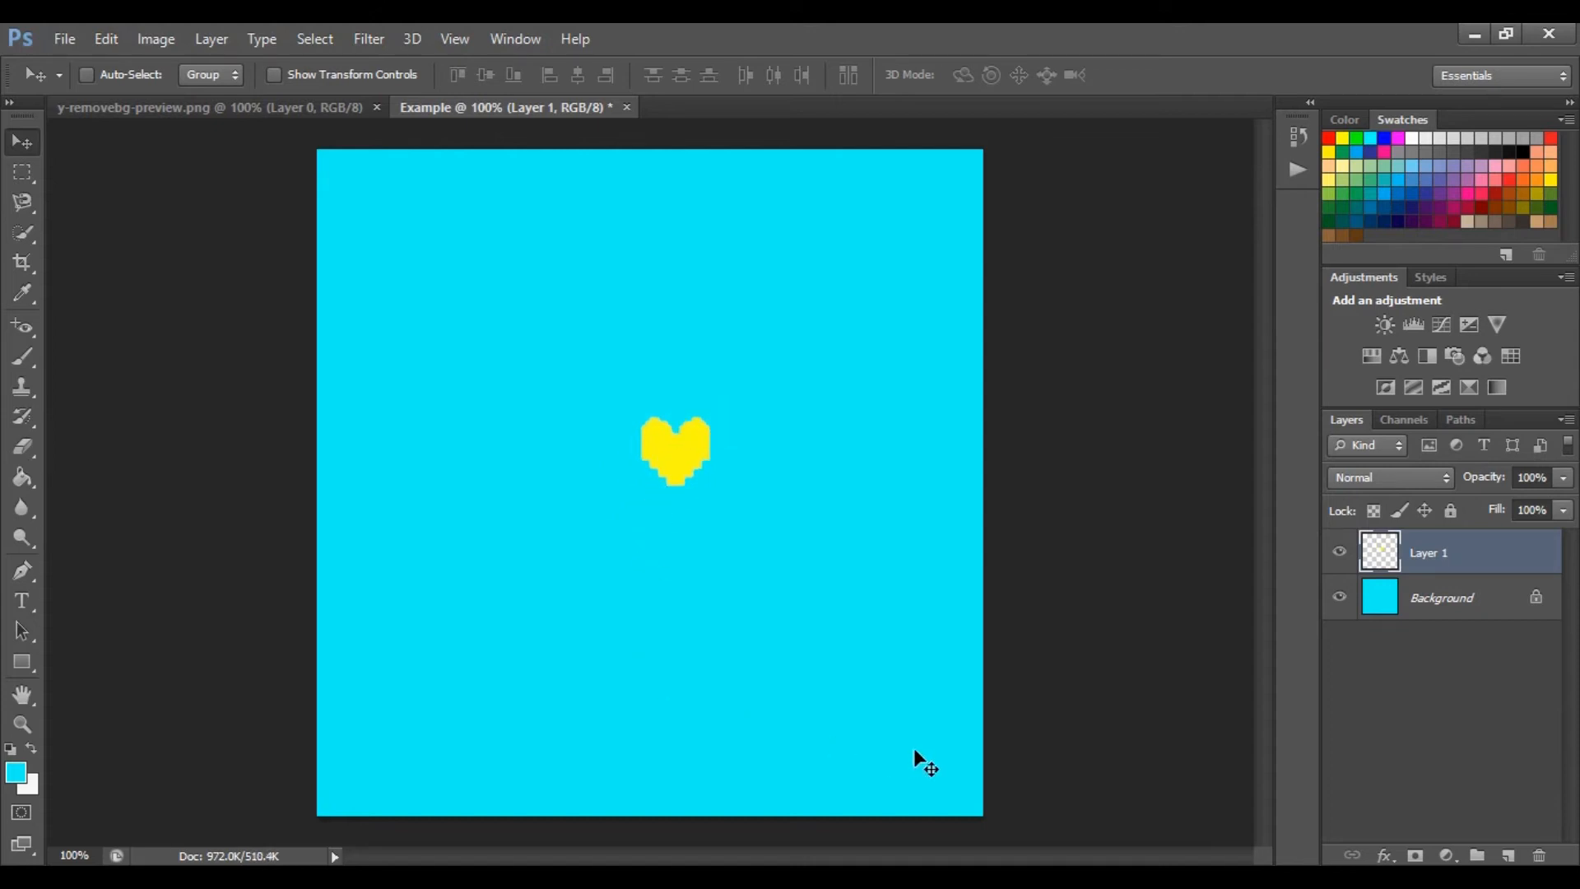
pyautogui.rightClick(1156, 840)
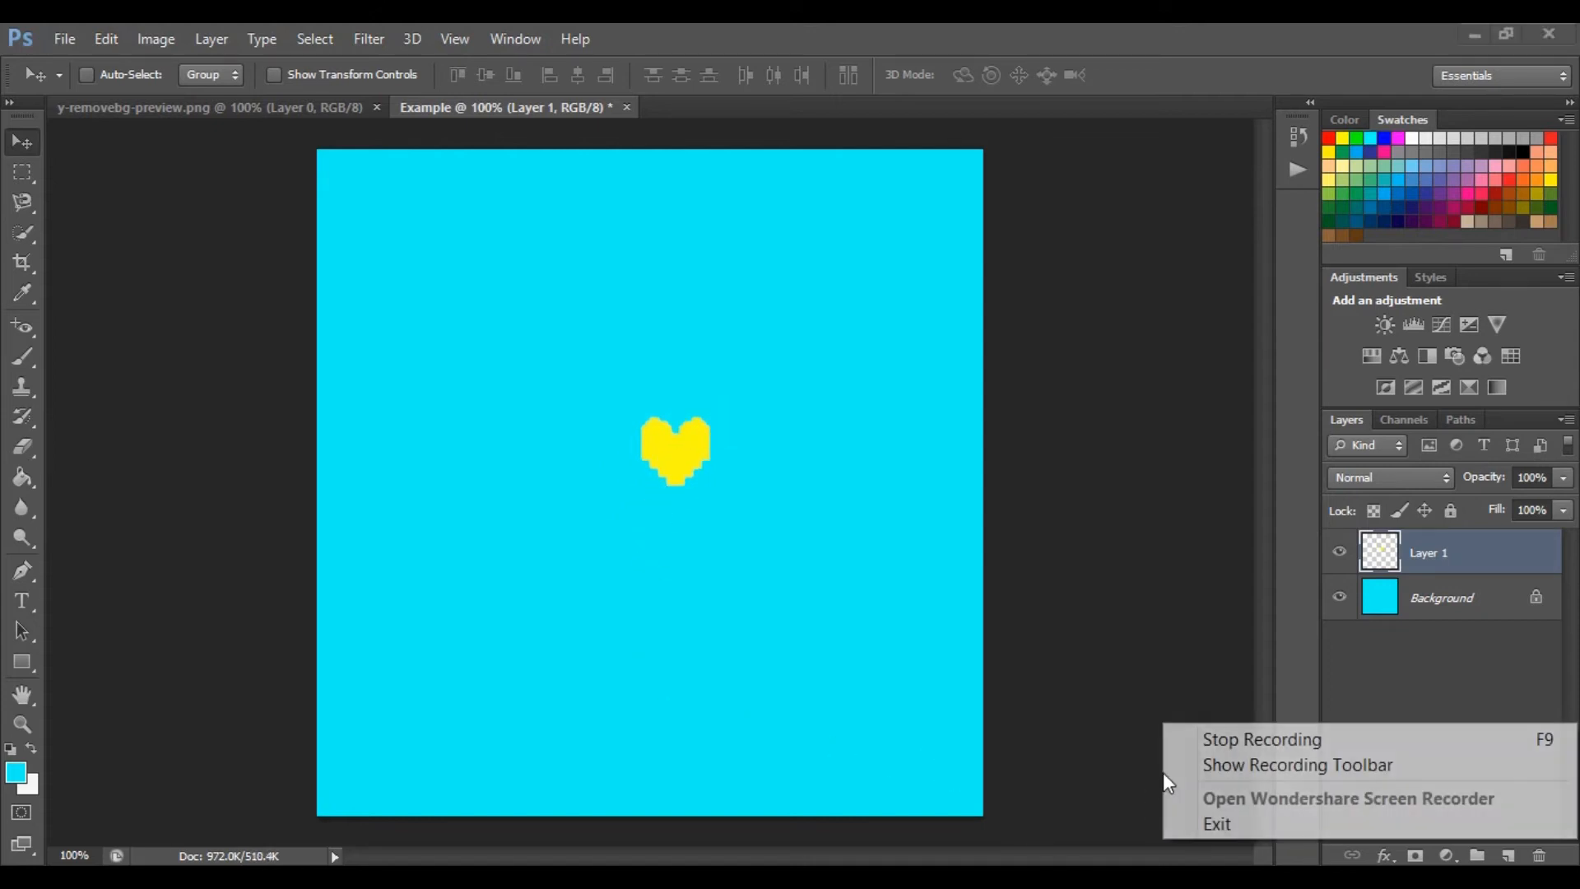
pyautogui.click(1185, 743)
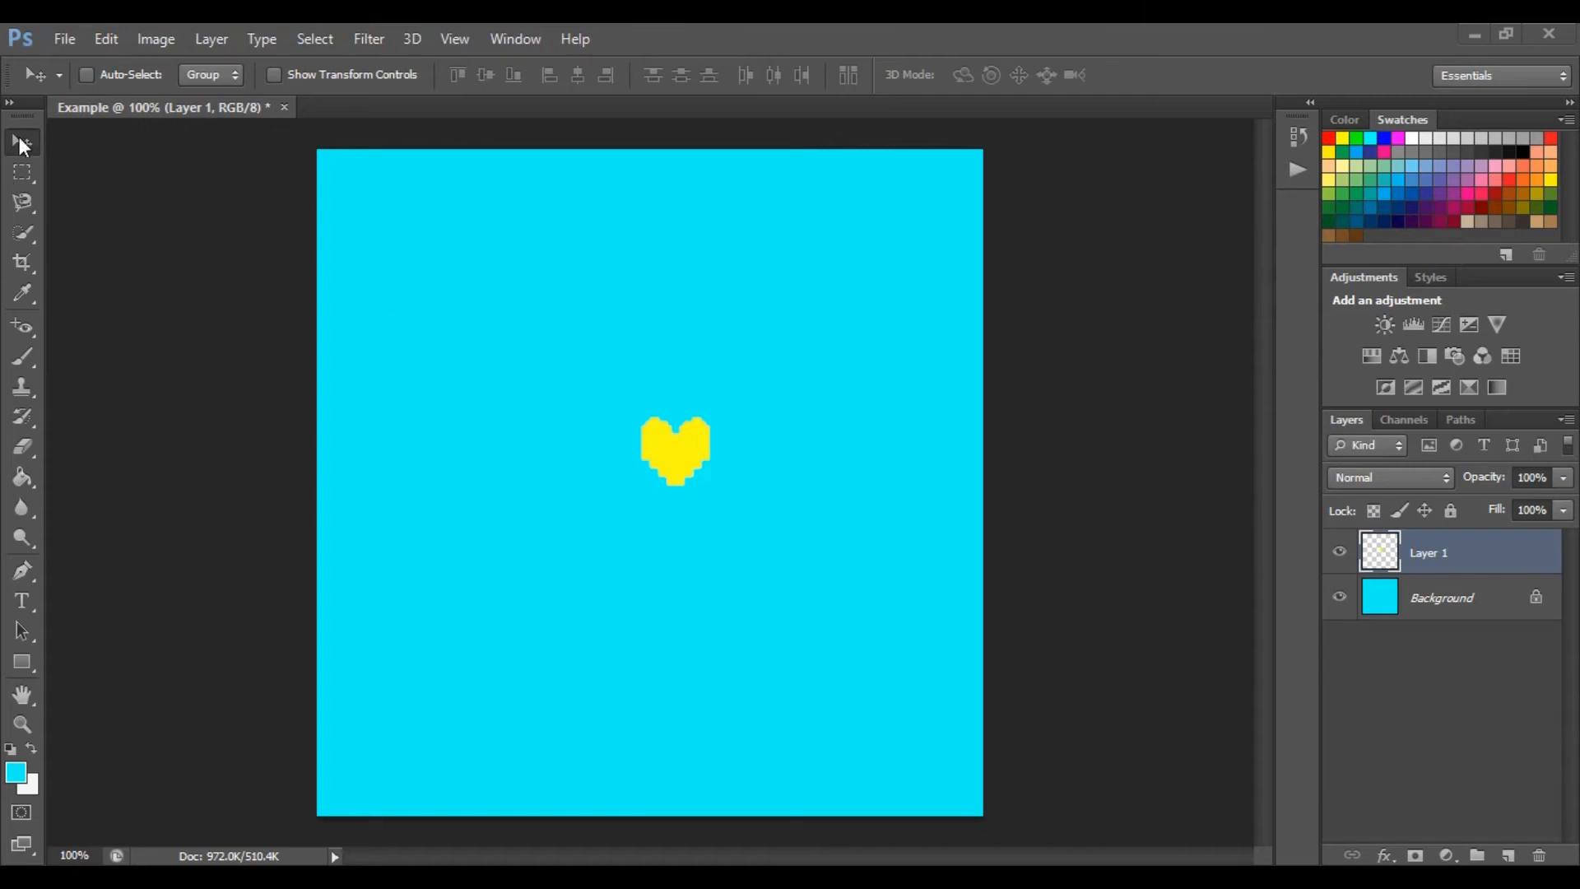
# - Reposition the yellow heart slightly lower on the canvas, keeping it near the horizontal centre
pyautogui.moveTo(681, 458)
pyautogui.mouseDown()
pyautogui.moveTo(766, 388)
pyautogui.moveTo(700, 379)
pyautogui.moveTo(660, 505)
pyautogui.moveTo(716, 476)
pyautogui.moveTo(667, 469)
pyautogui.mouseUp()
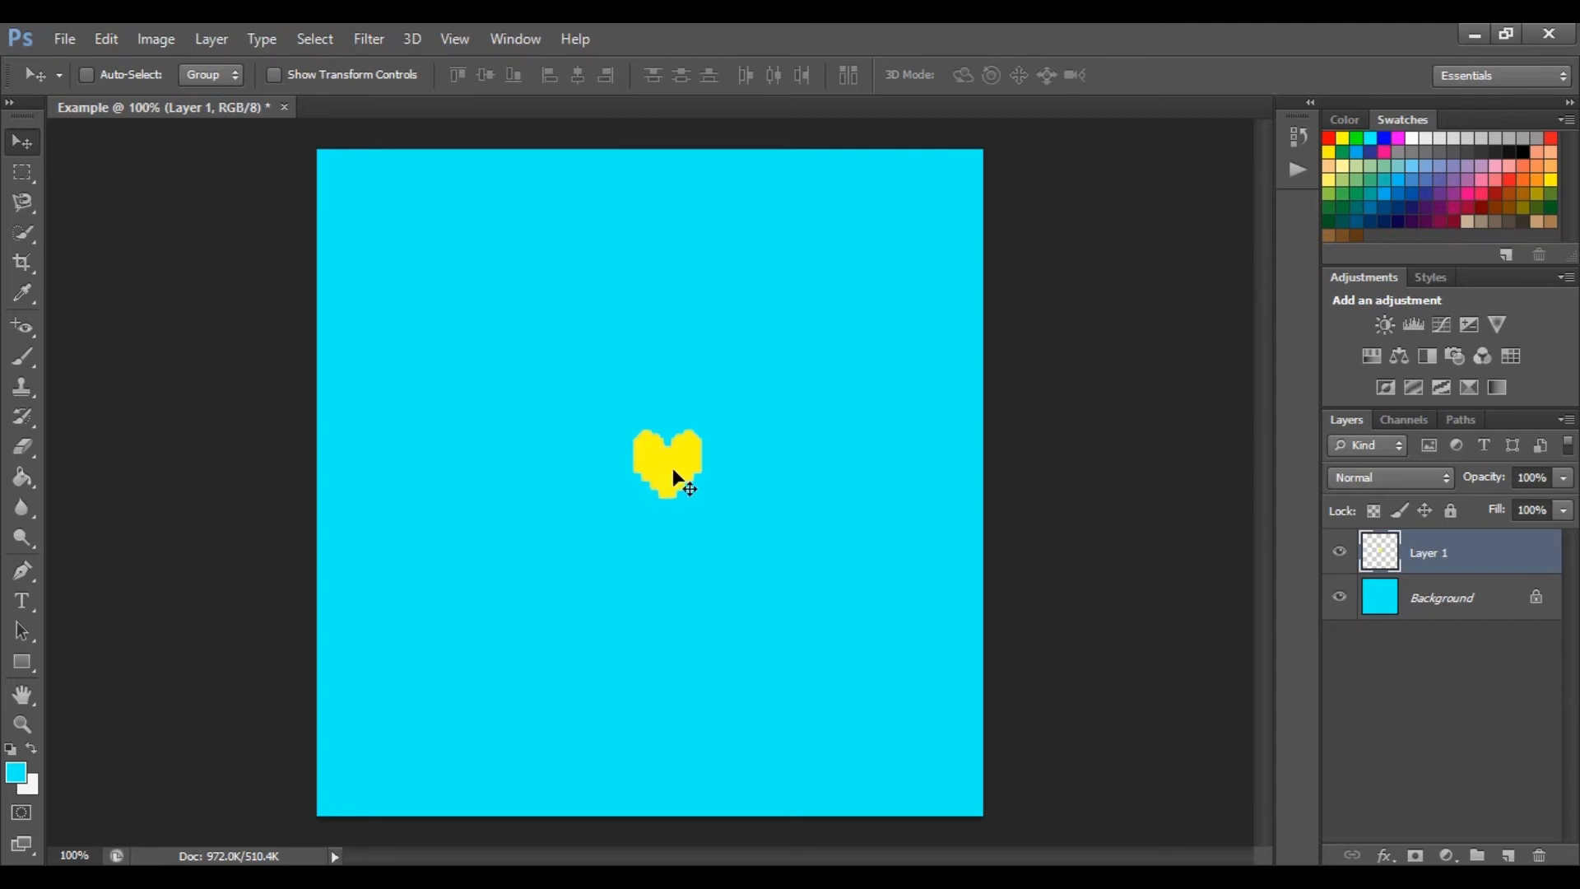
pyautogui.rightClick(664, 472)
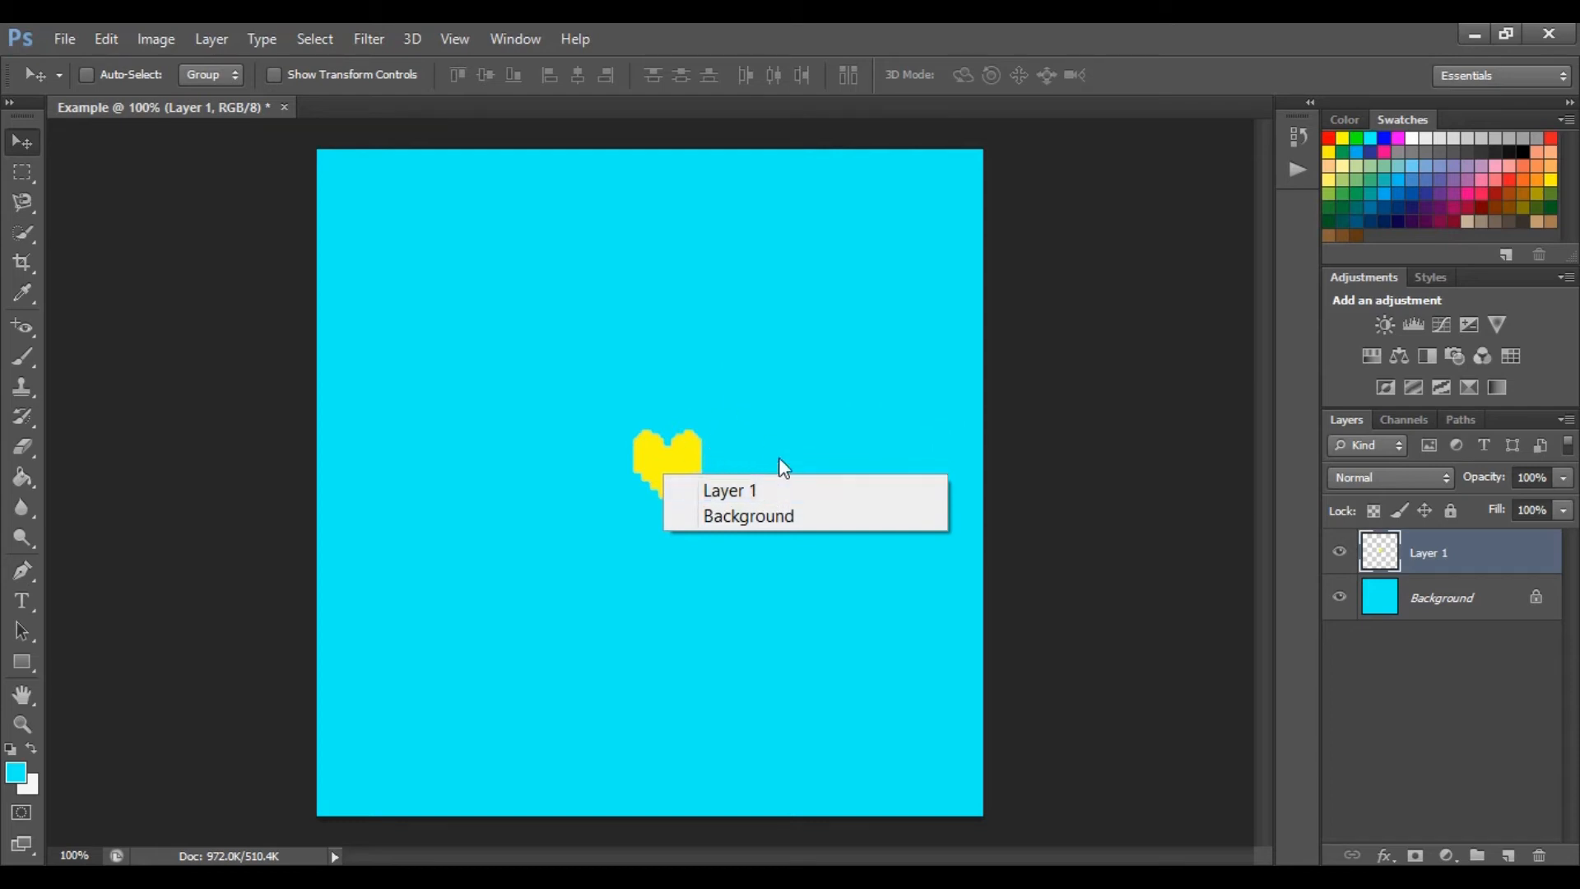
pyautogui.click(690, 464)
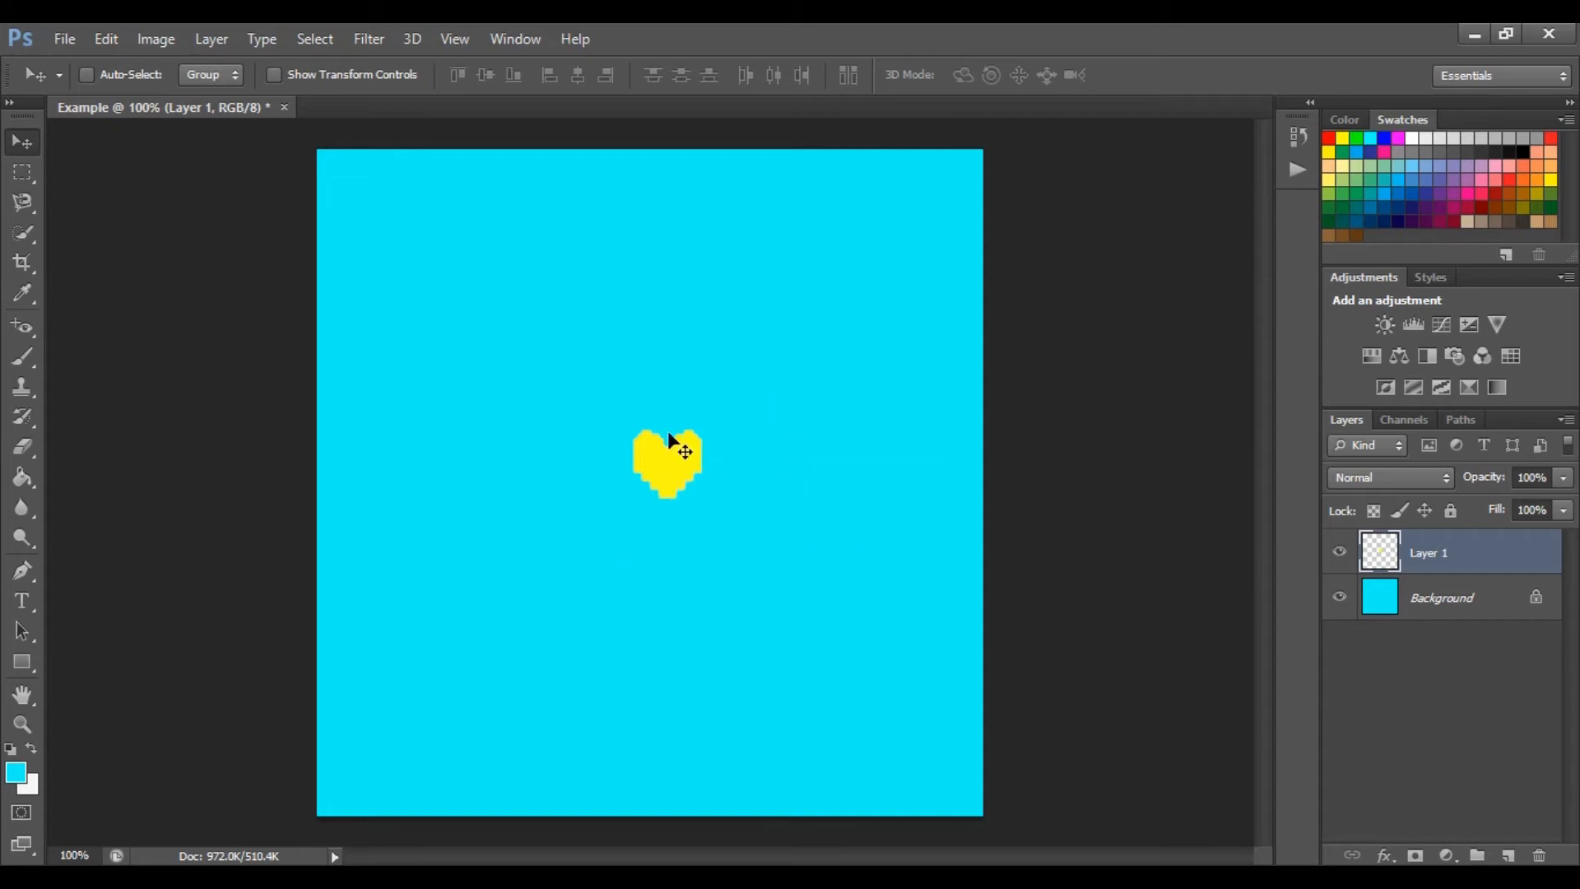
pyautogui.moveTo(688, 530); pyautogui.dragTo(688, 476)
# - Draw a rectangular marquee selection around the yellow heart with a margin on every side
pyautogui.click(16, 175)
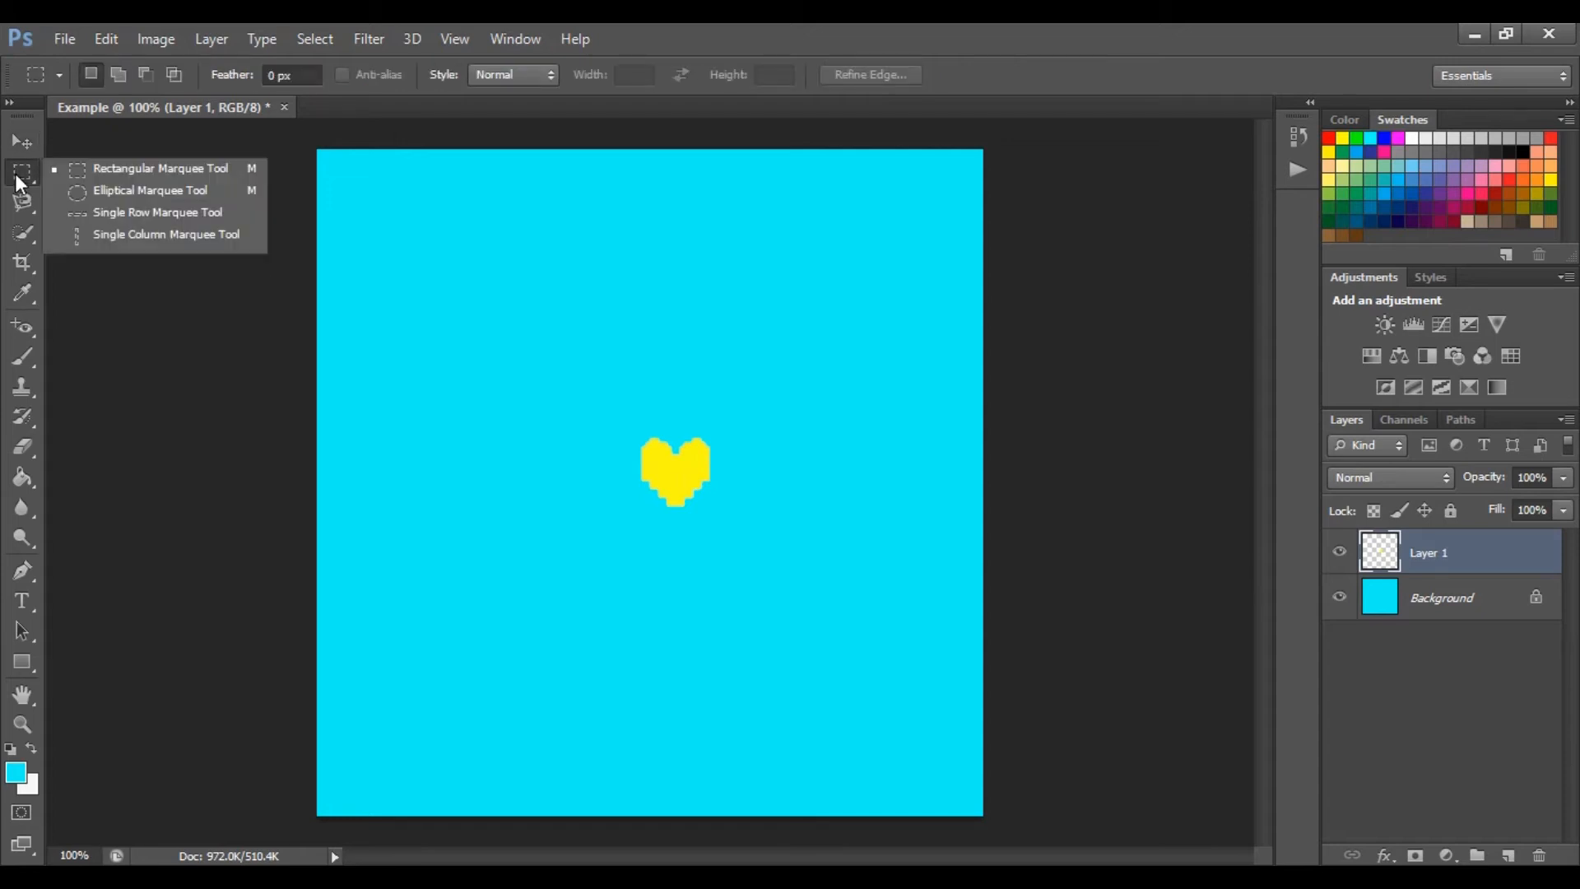
pyautogui.click(18, 183)
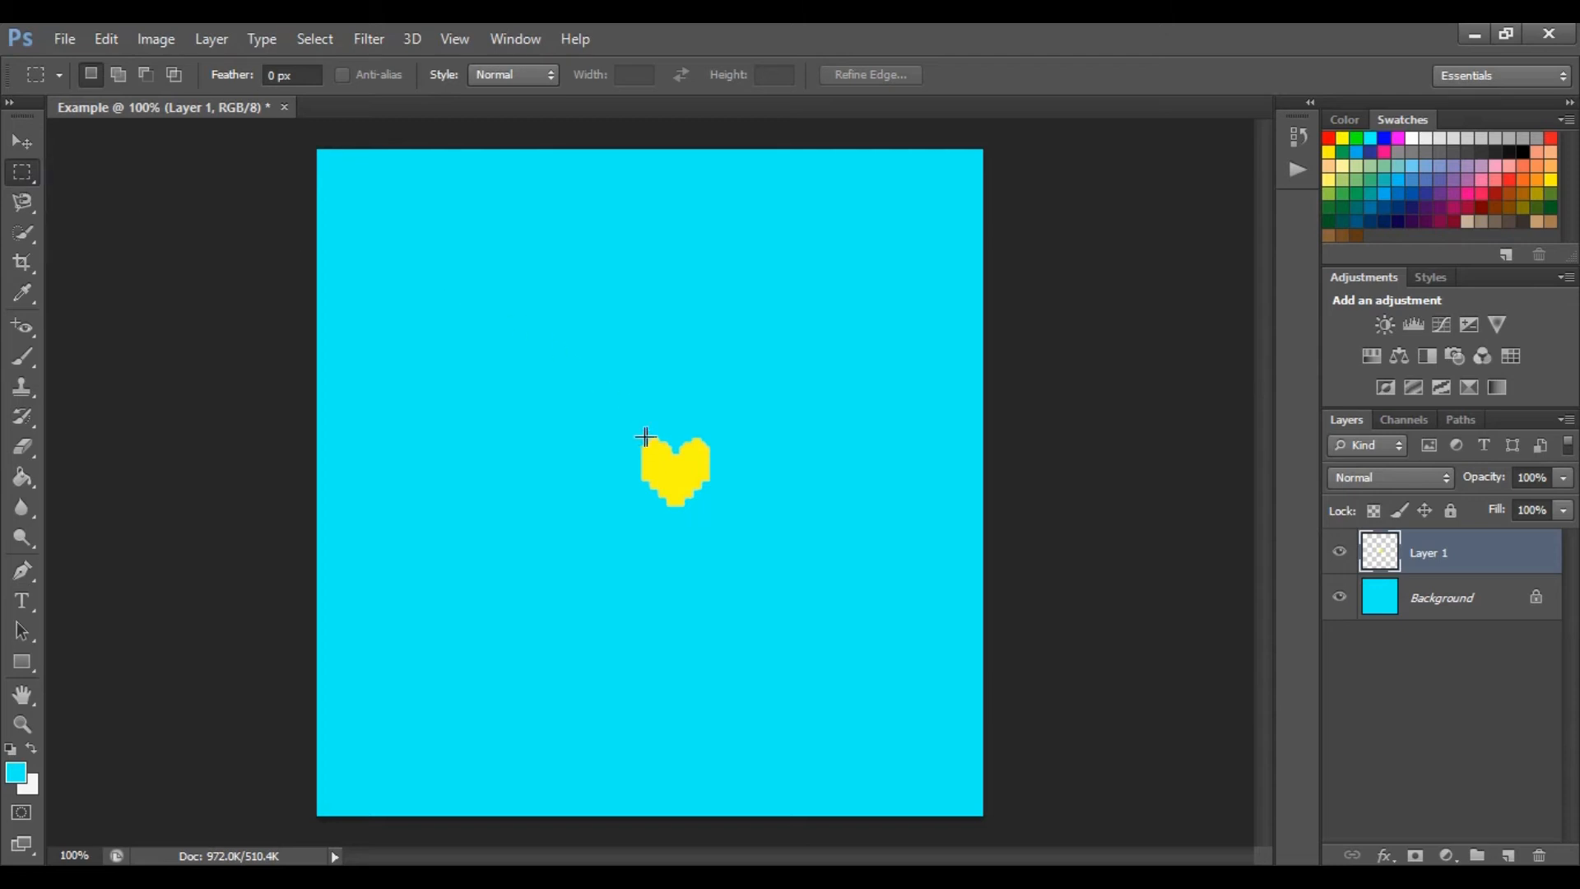
pyautogui.moveTo(607, 409); pyautogui.dragTo(744, 530)
pyautogui.moveTo(739, 508); pyautogui.dragTo(740, 536)
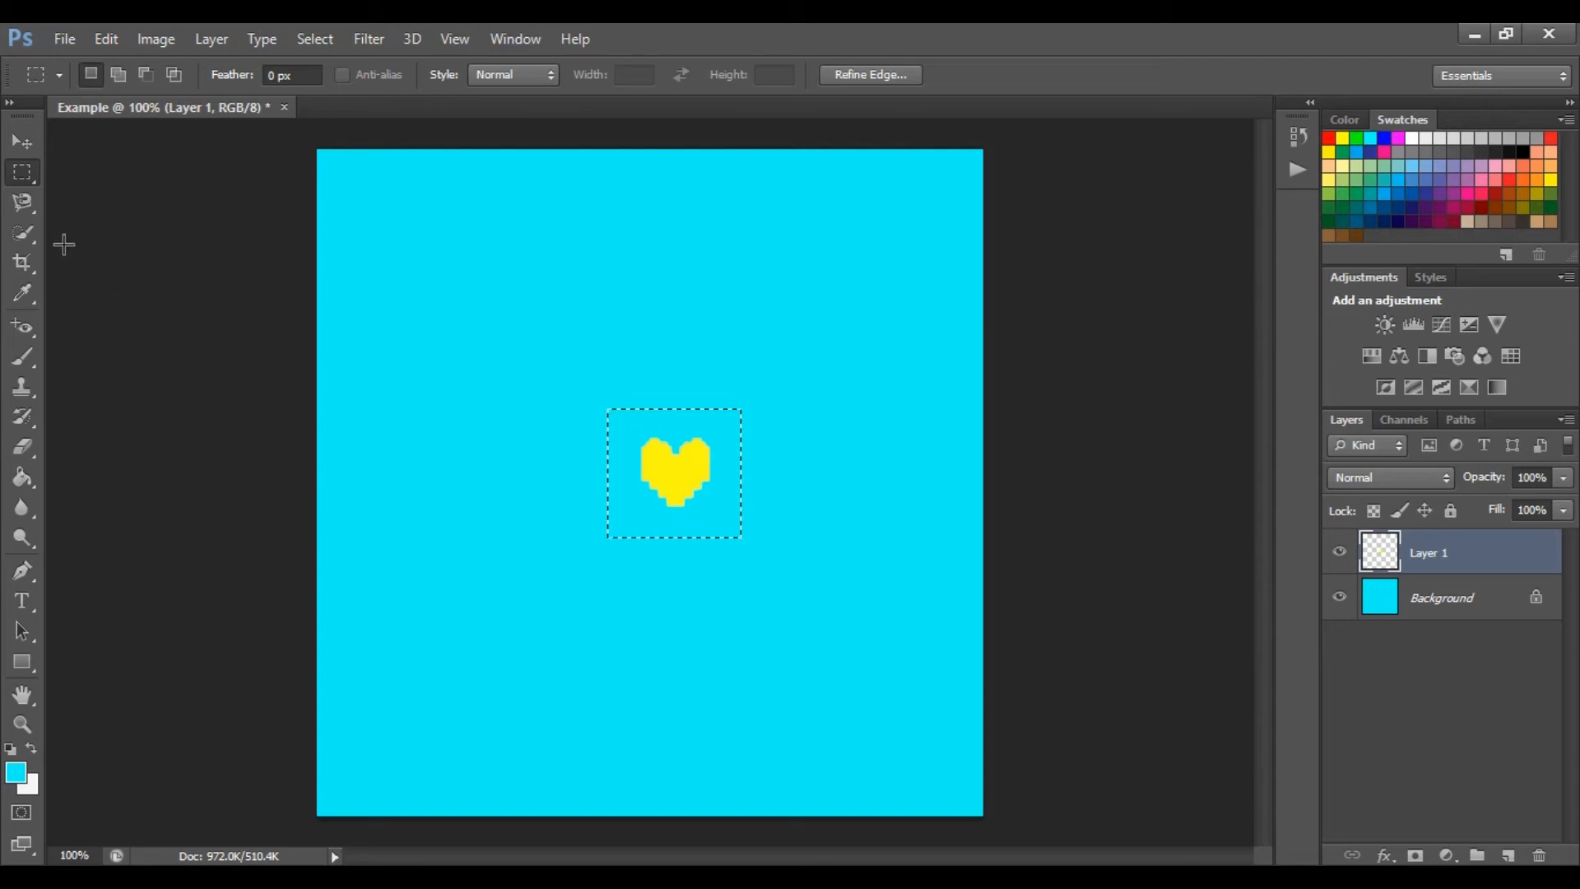
# - Enlarge the selected heart with Free Transform to about 447% width and 402% height, apply the transformation and clear the selection
pyautogui.rightClick(673, 484)
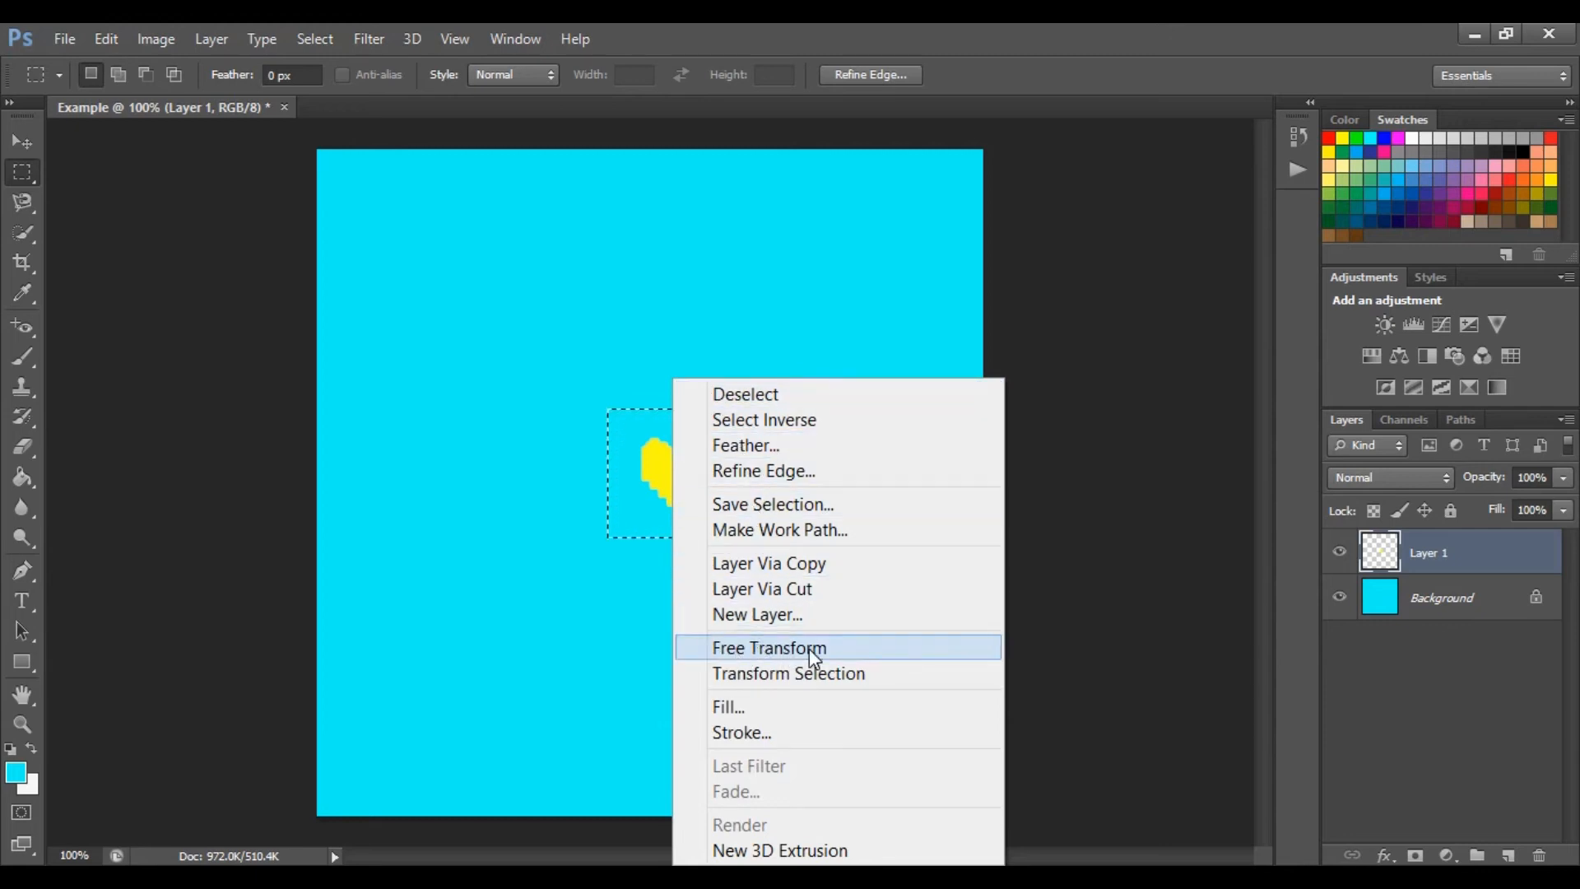
pyautogui.click(739, 650)
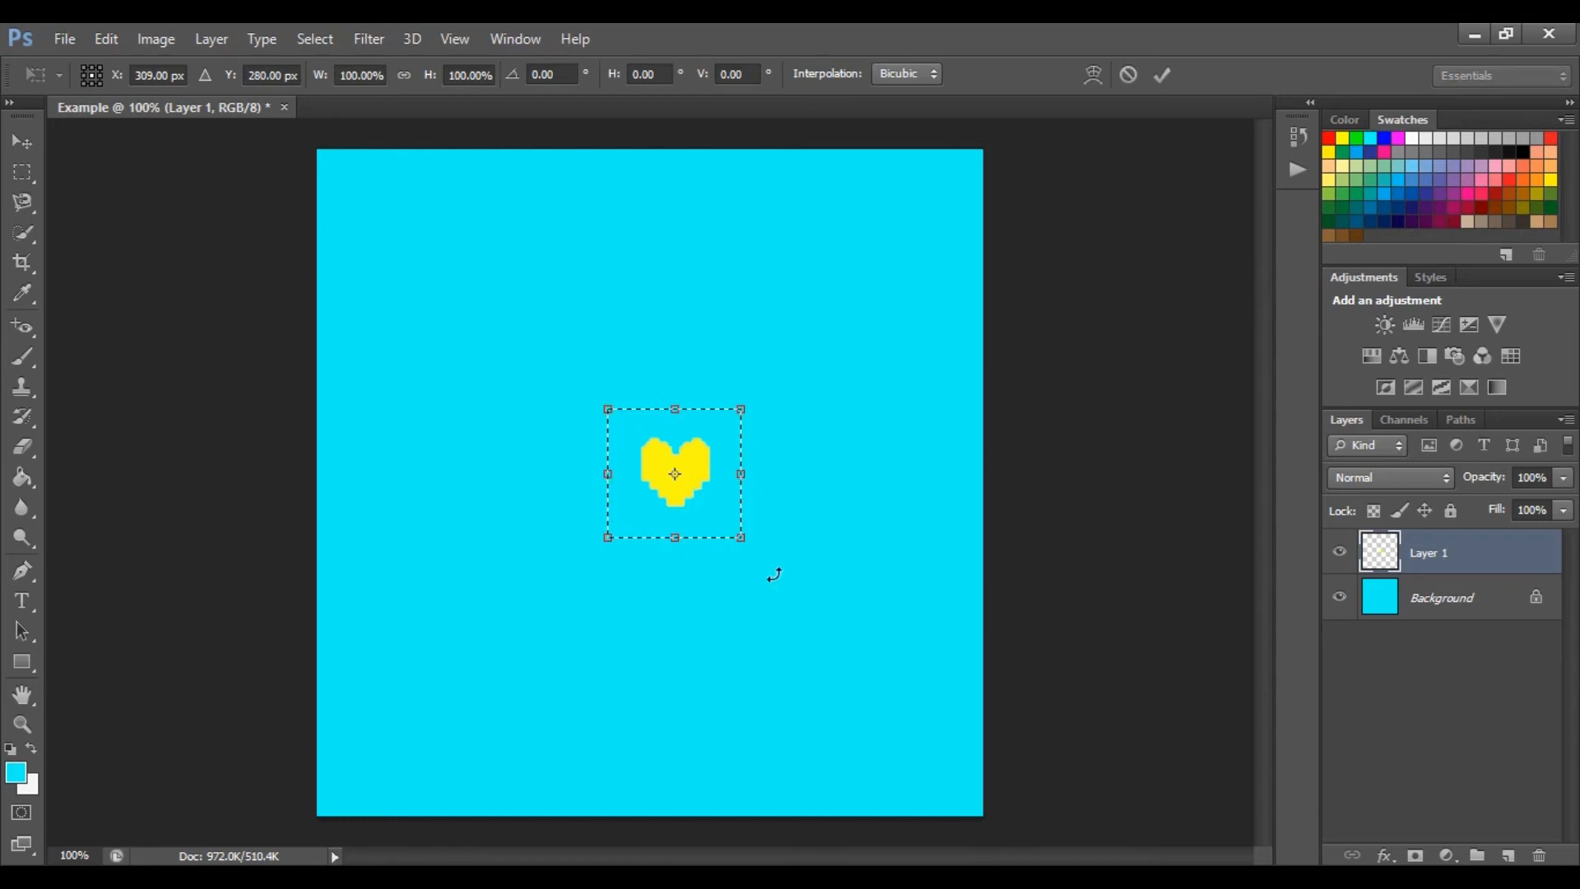
pyautogui.moveTo(741, 409); pyautogui.dragTo(912, 249)
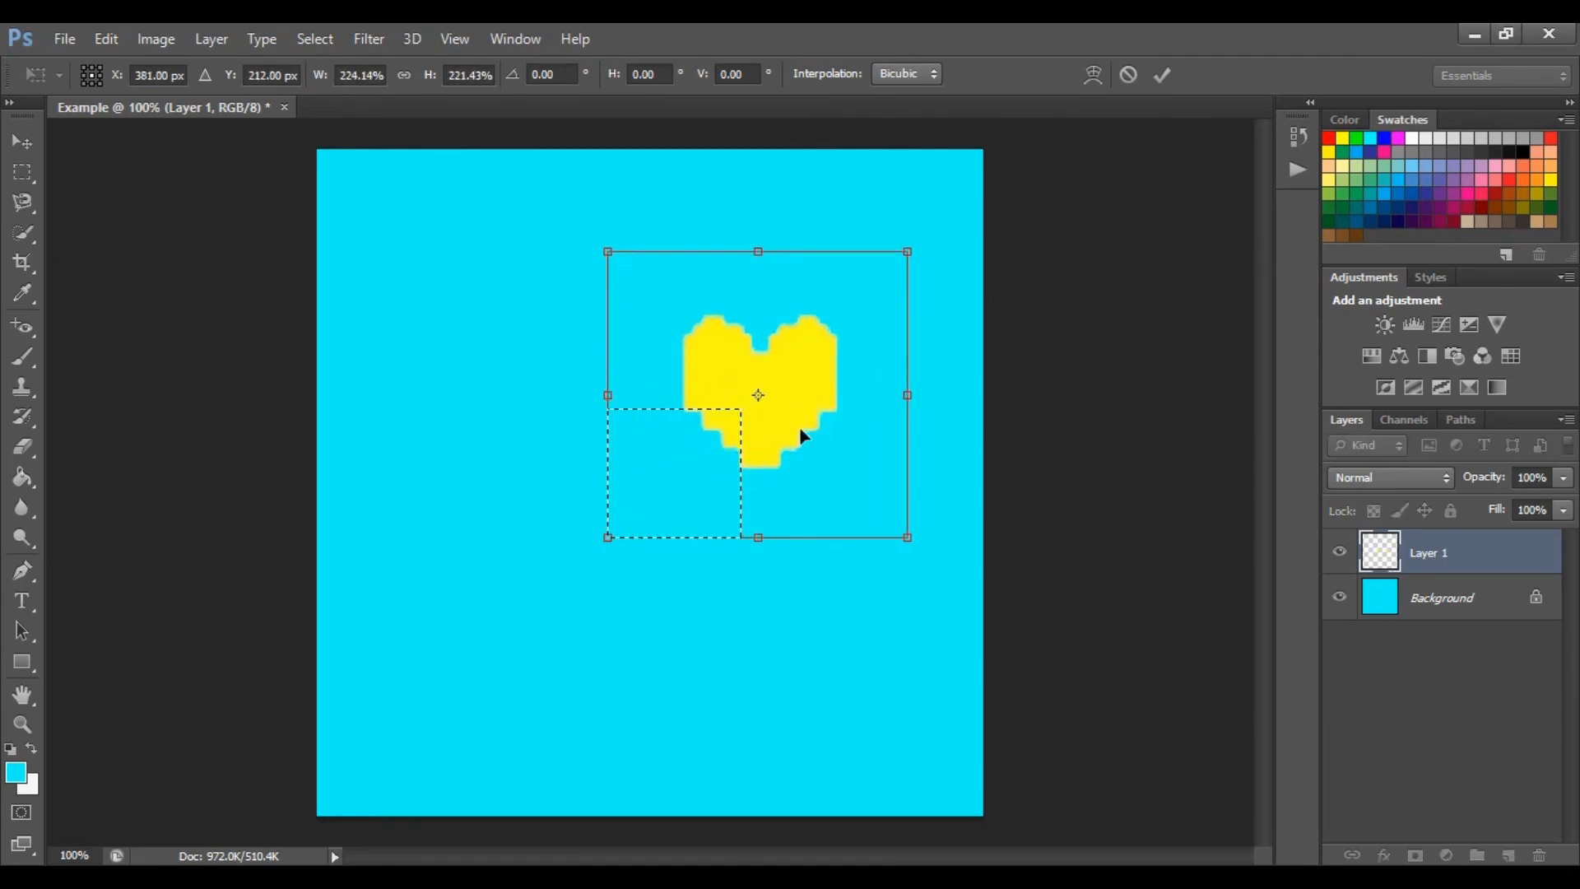
pyautogui.moveTo(608, 538); pyautogui.dragTo(309, 772)
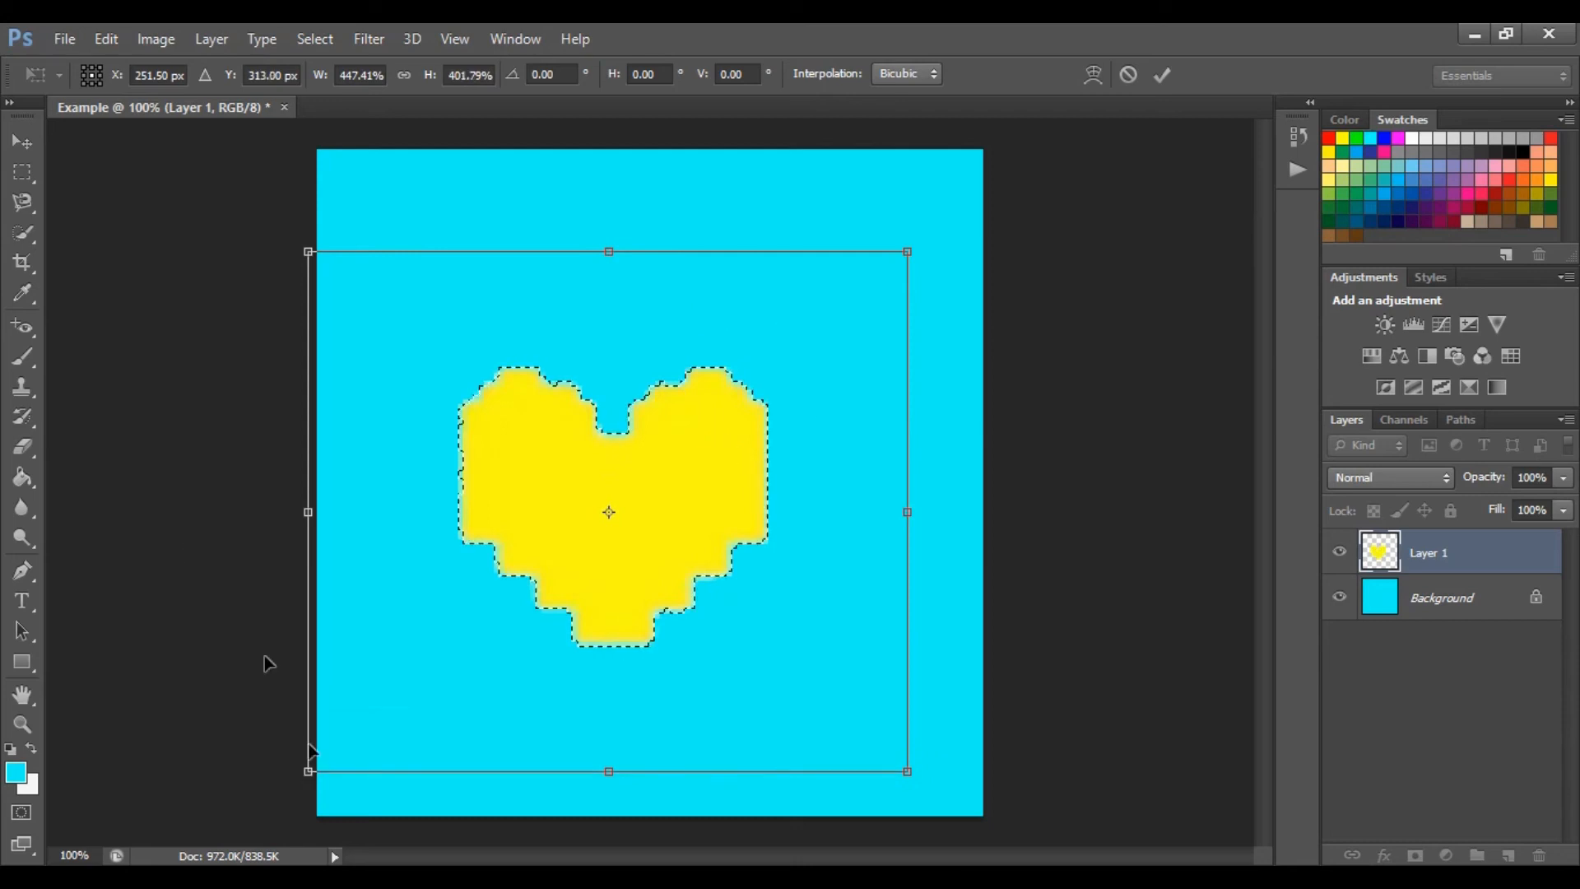
pyautogui.click(22, 171)
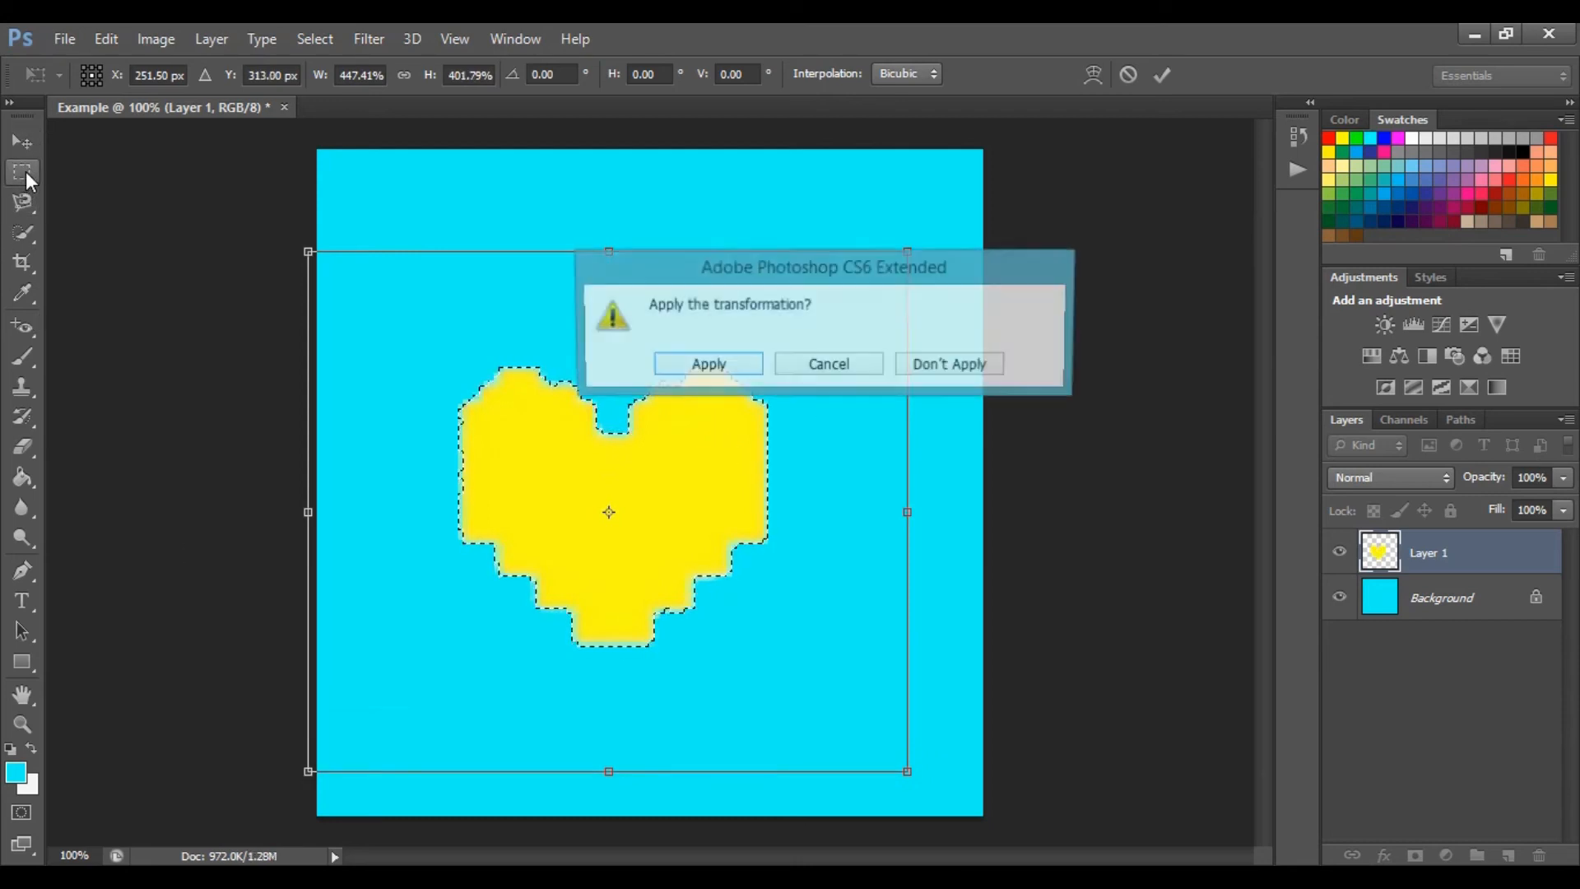
pyautogui.click(664, 362)
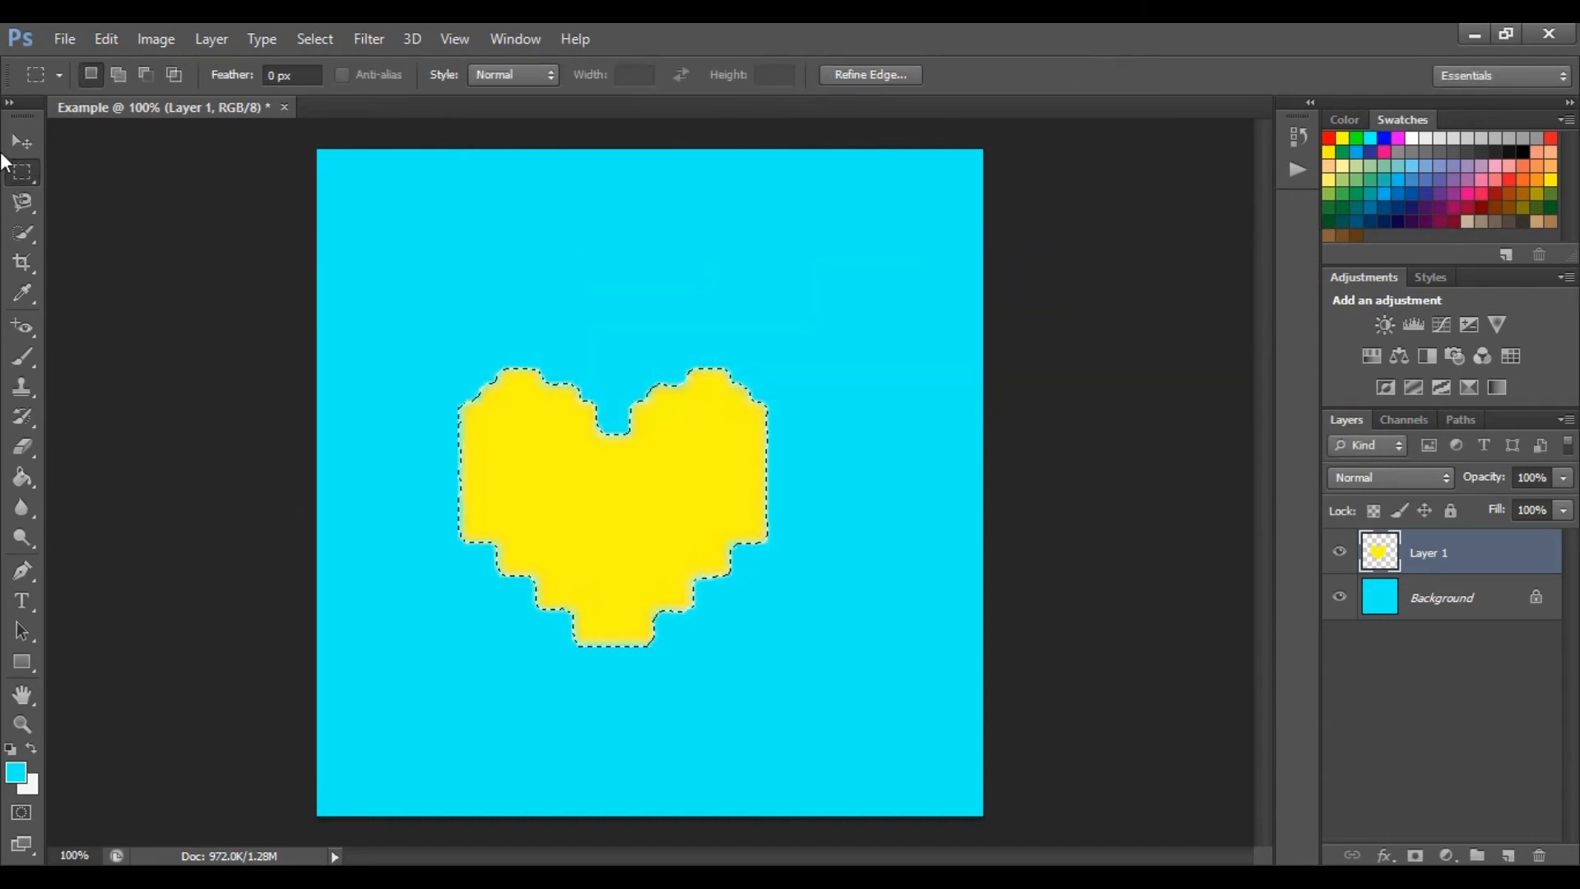
pyautogui.rightClick(646, 494)
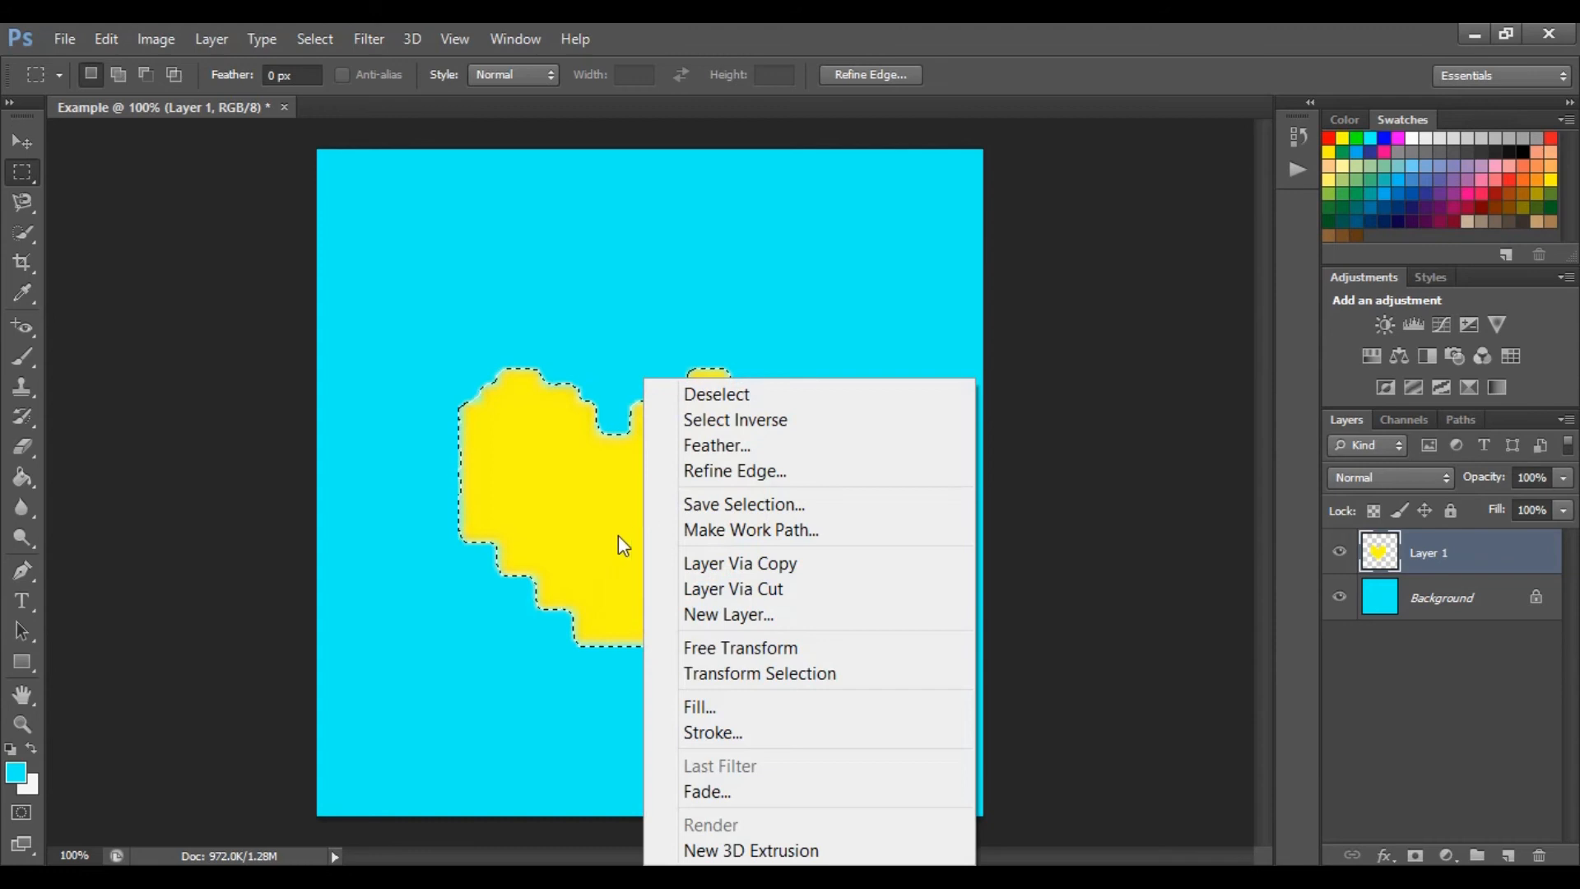
pyautogui.click(698, 396)
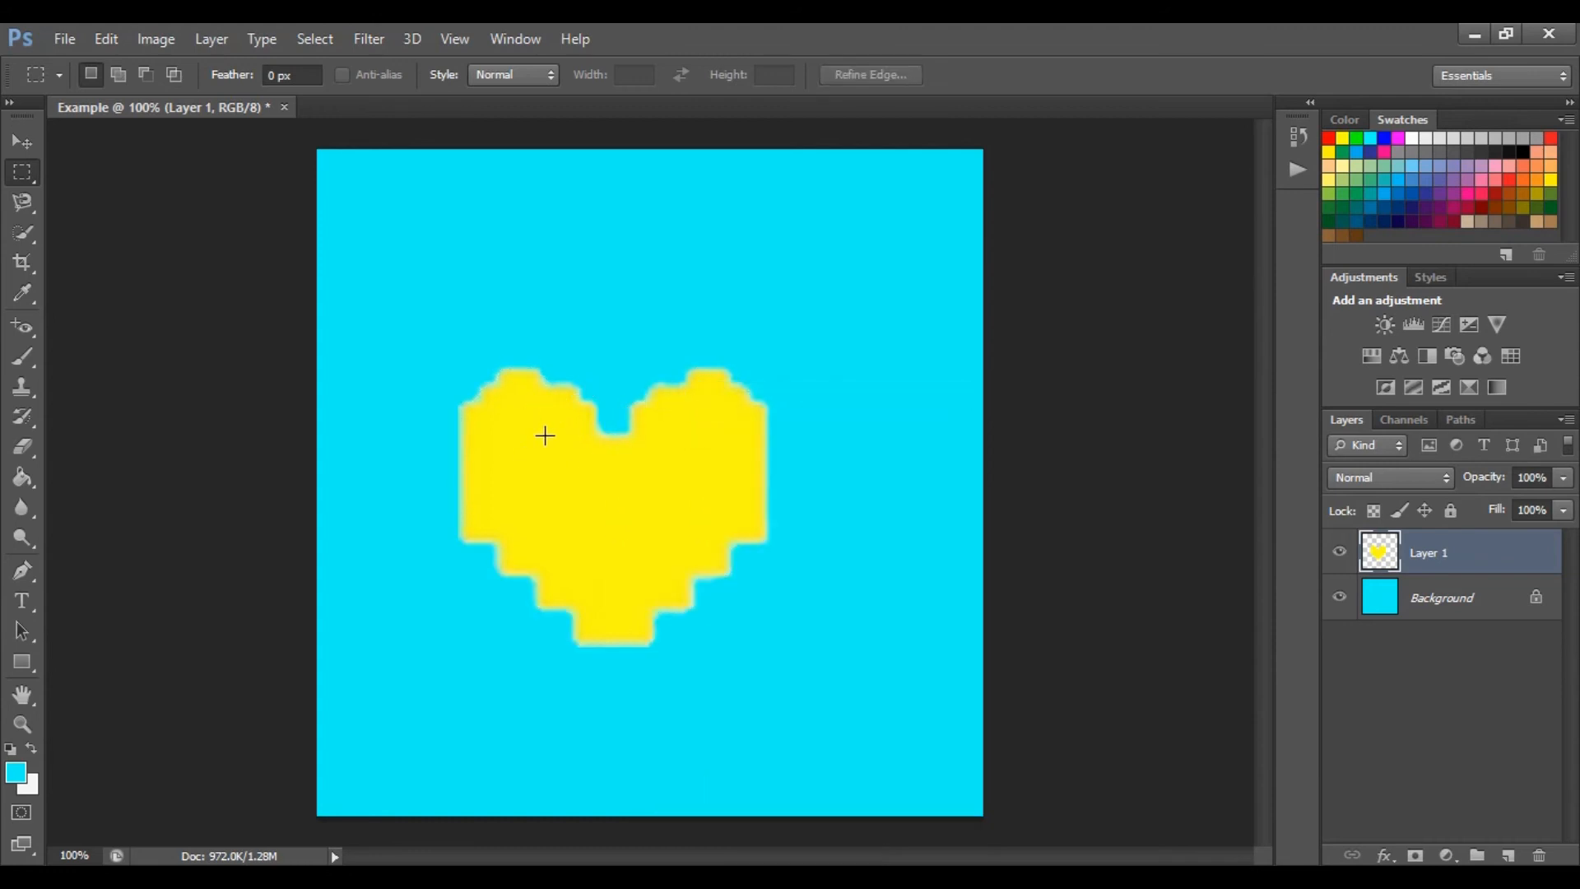
# - Select the enlarged heart with a rectangular marquee, move it up and to the right, and deselect it
pyautogui.moveTo(407, 325); pyautogui.dragTo(795, 684)
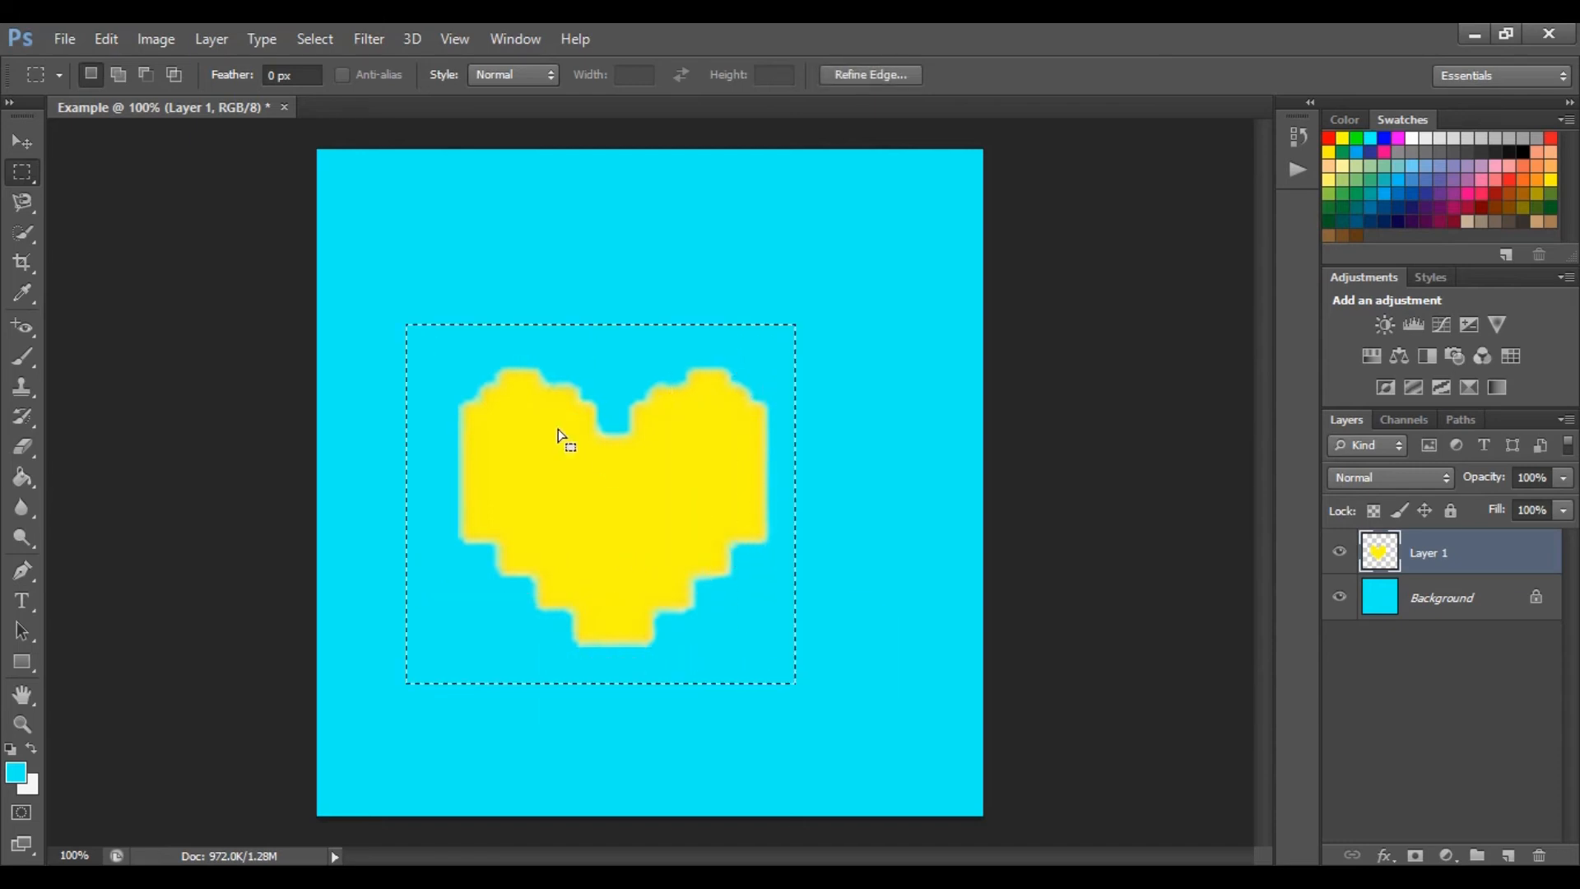
pyautogui.click(22, 142)
pyautogui.moveTo(624, 536); pyautogui.dragTo(675, 489)
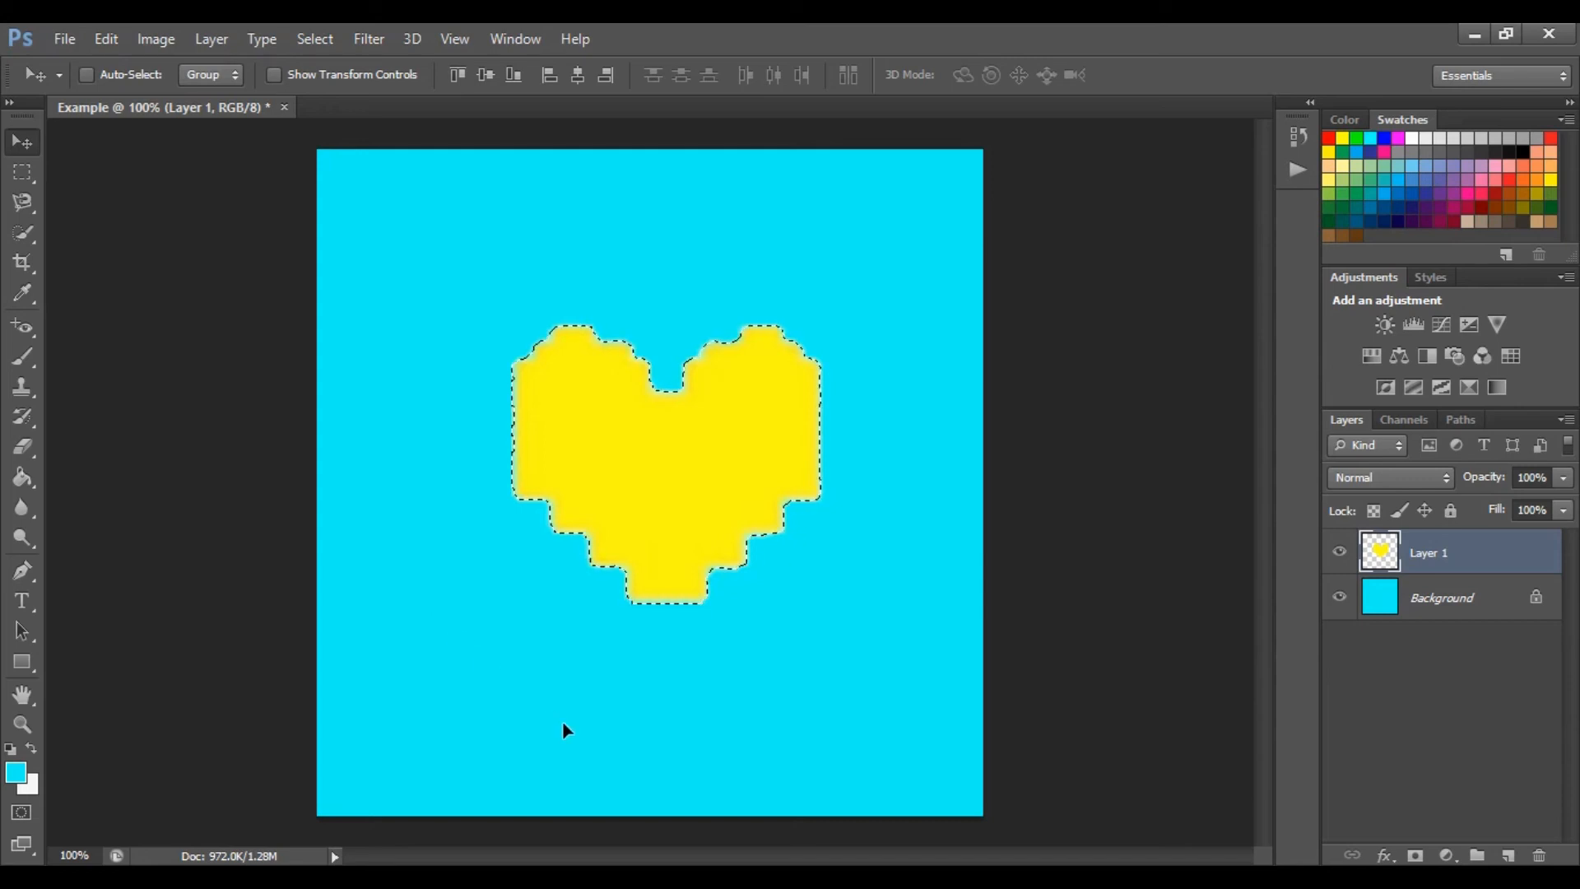
pyautogui.hotkey('ctrl', 'd')
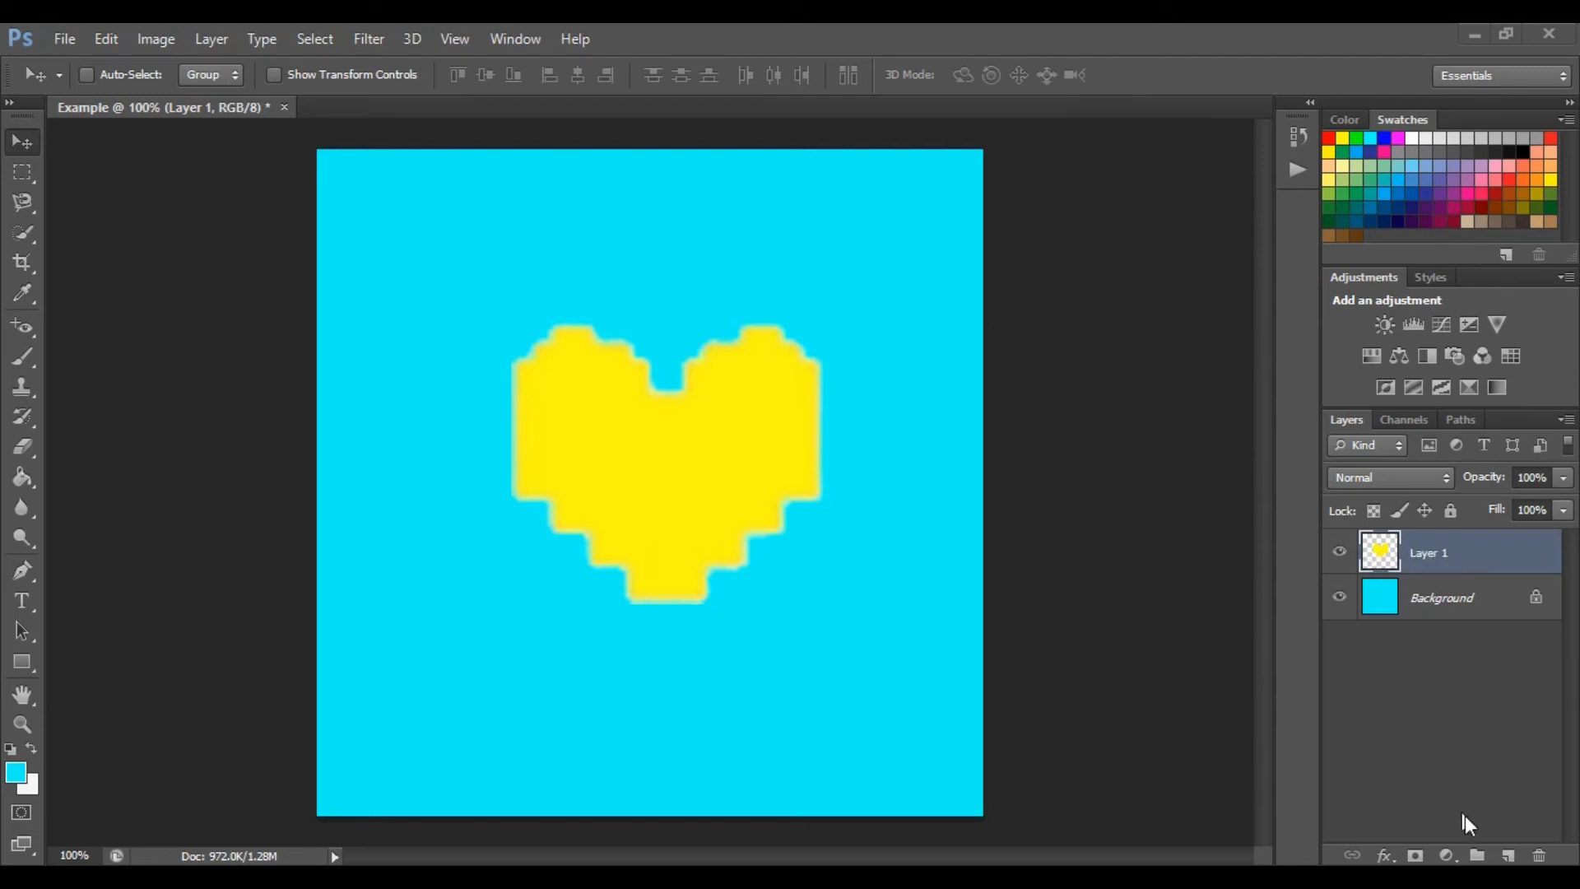
# - Add a new empty layer above the heart layer
pyautogui.click(1511, 856)
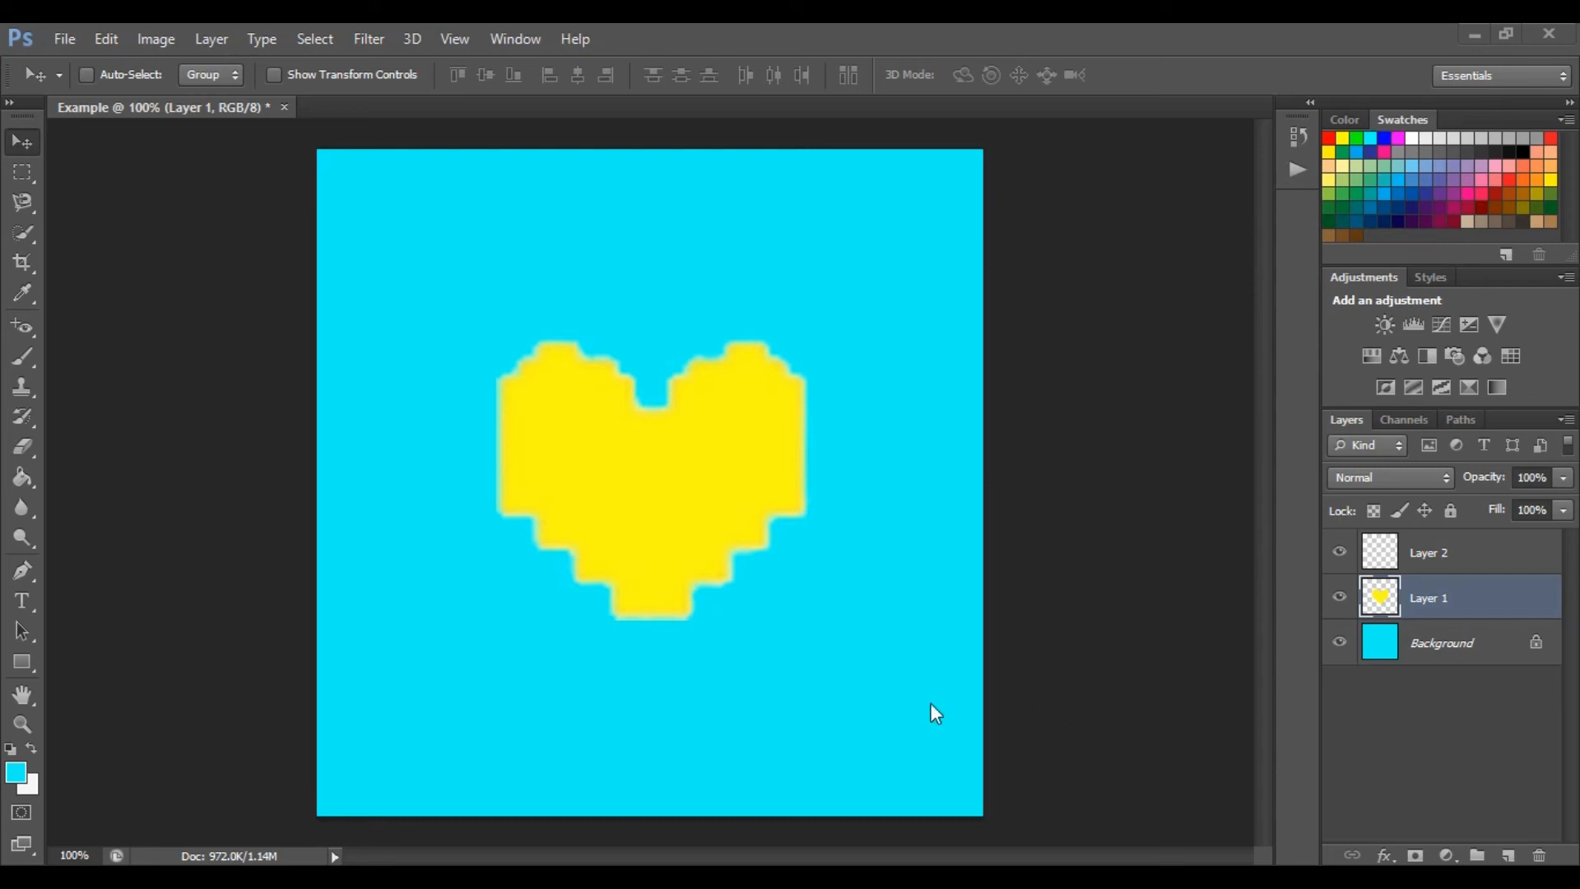
# - Save a JPEG copy as Example.jpg in the New Photos folder with quality 8 (High) and Progressive format with 3 scans
pyautogui.click(102, 33)
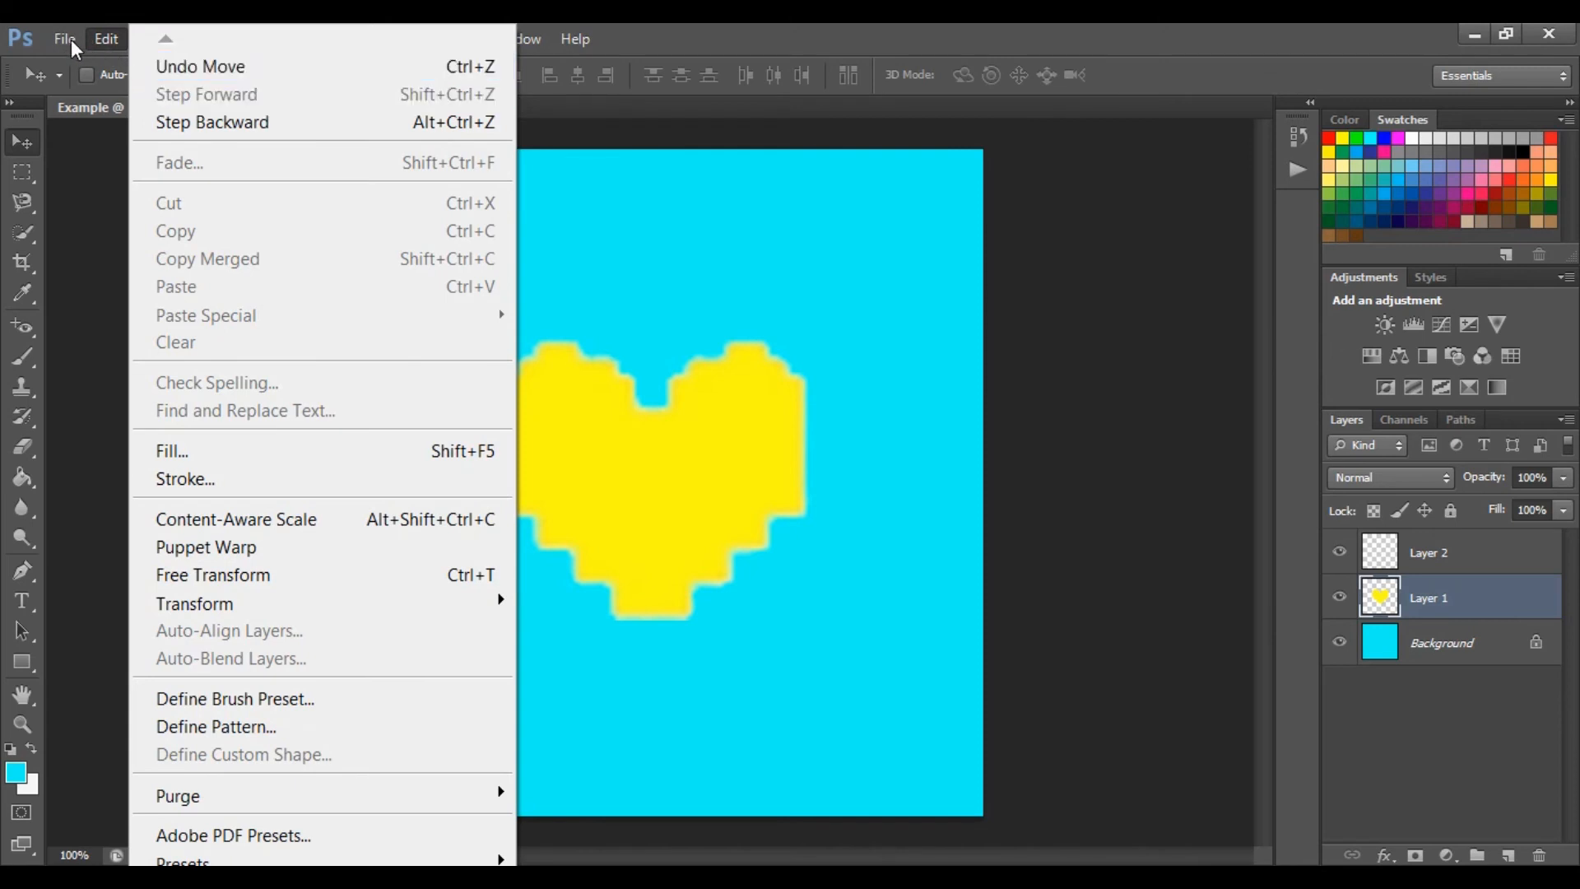
pyautogui.moveTo(69, 41)
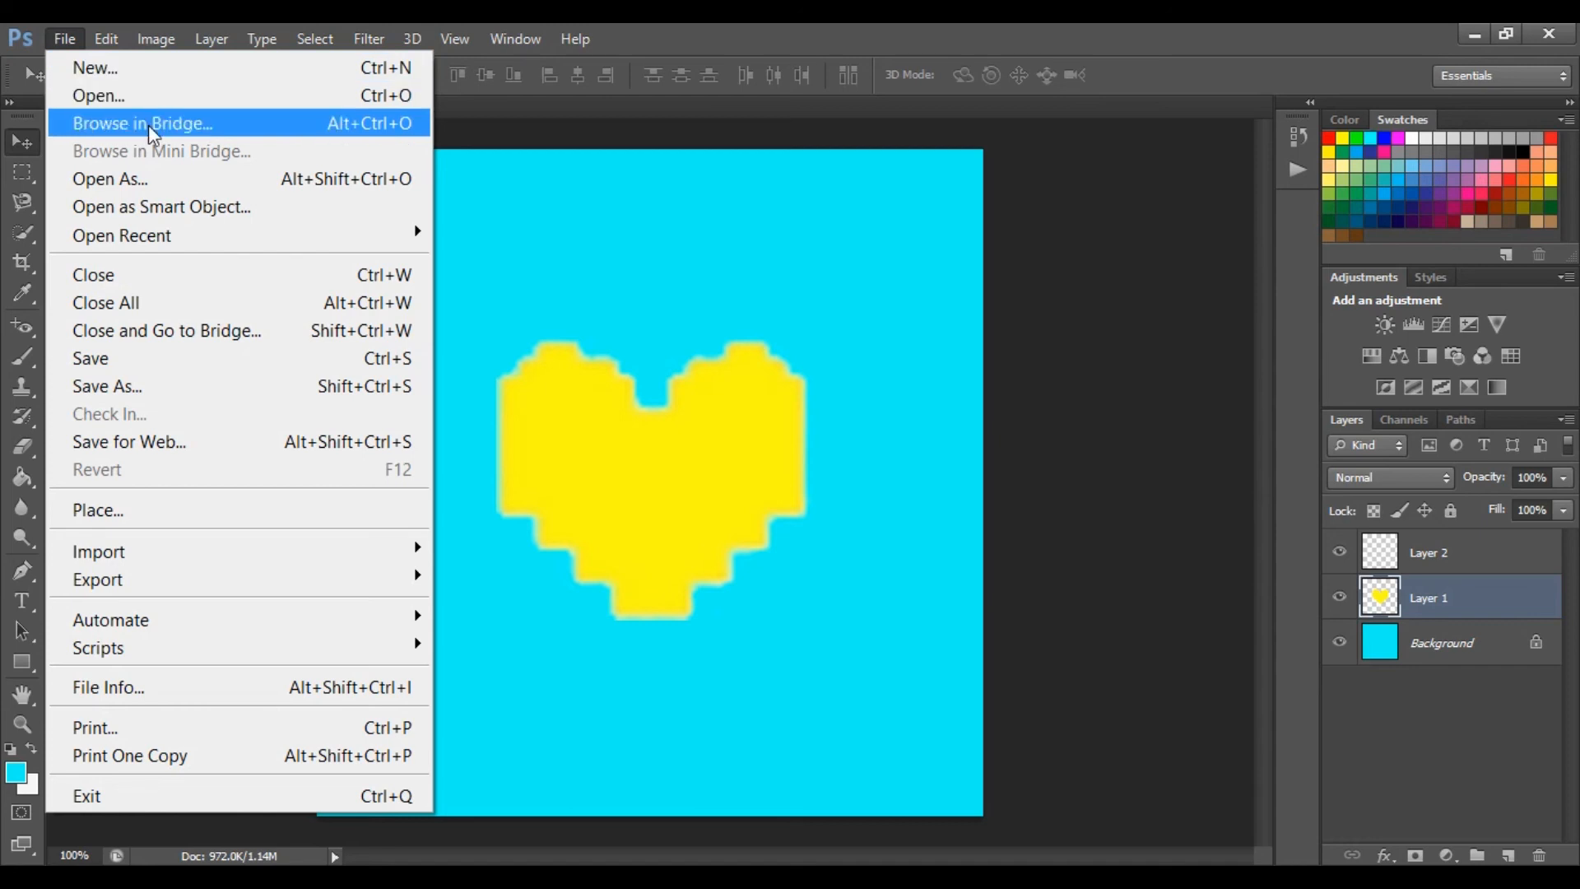
pyautogui.click(217, 387)
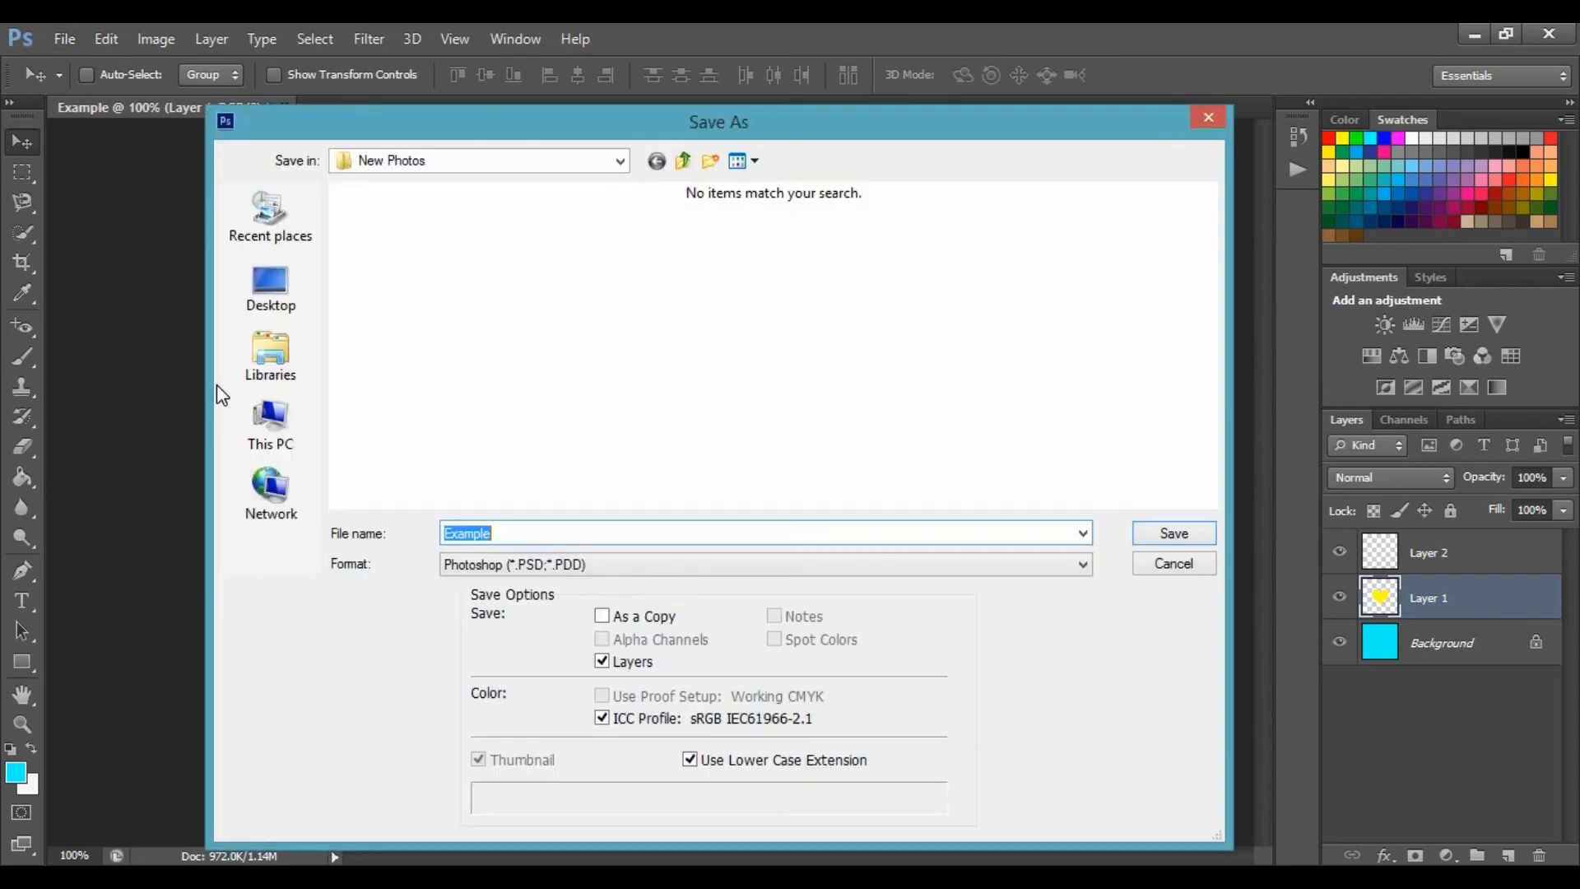
pyautogui.moveTo(780, 132)
pyautogui.mouseDown()
pyautogui.moveTo(757, 134)
pyautogui.moveTo(773, 115)
pyautogui.moveTo(764, 140)
pyautogui.mouseUp()
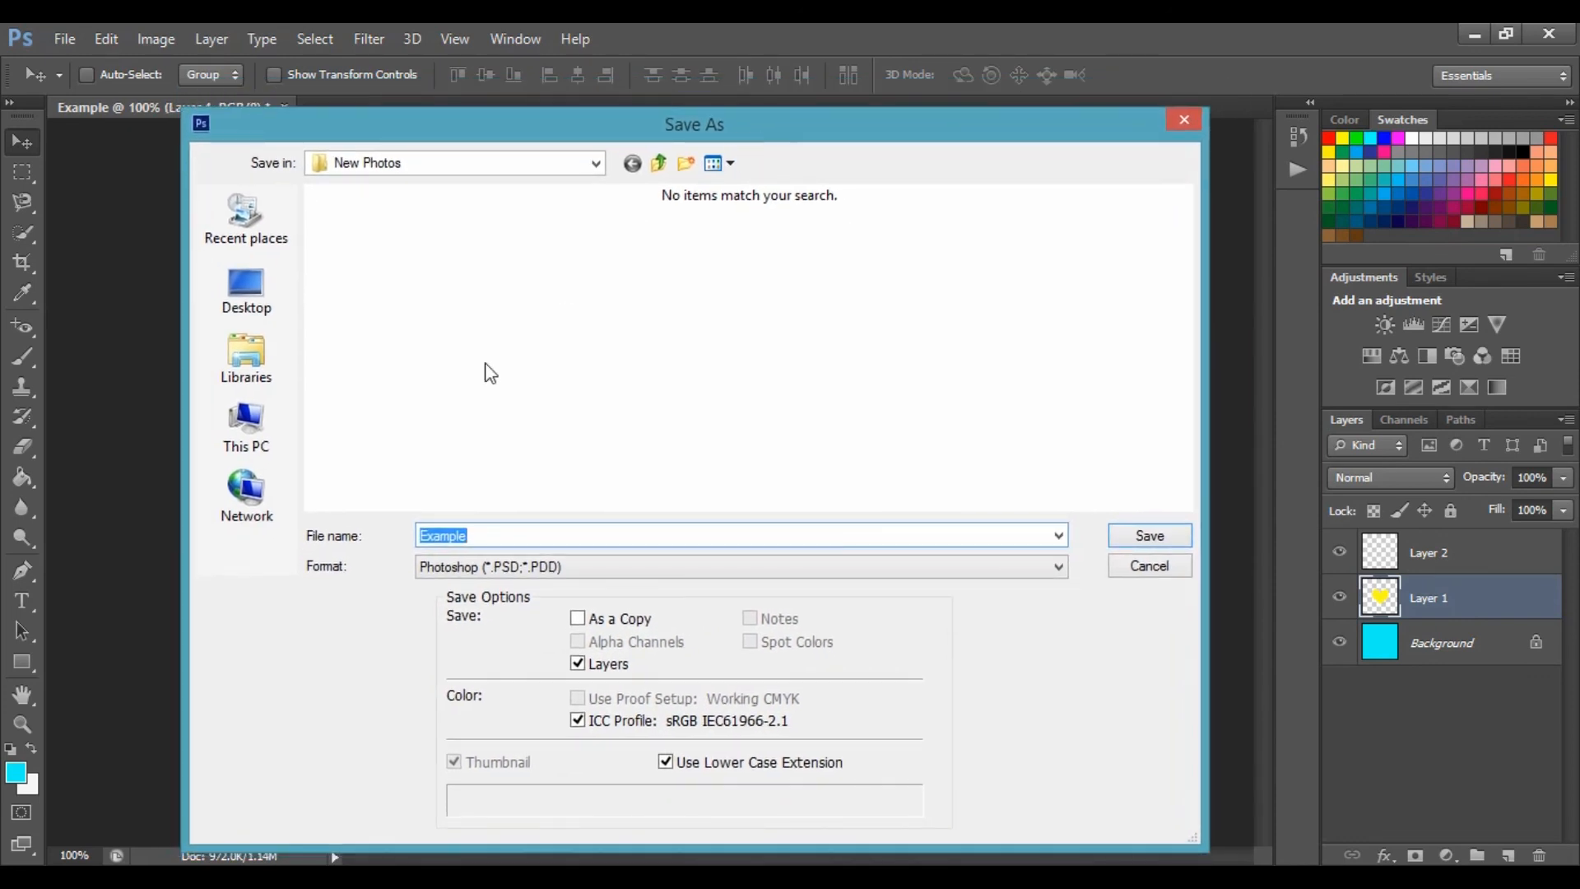
pyautogui.click(481, 535)
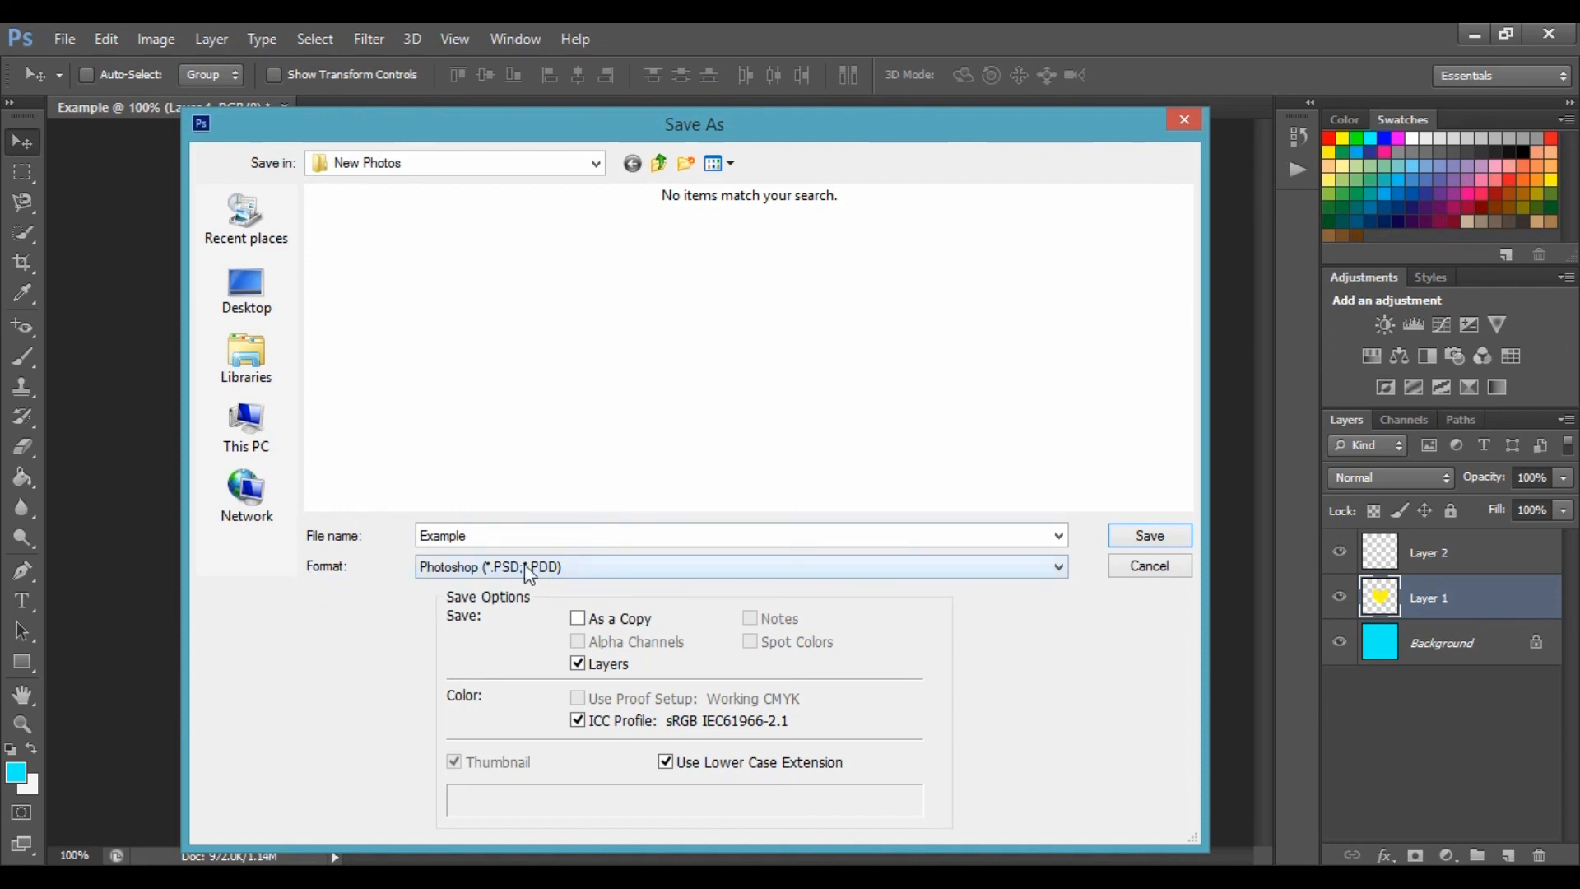
pyautogui.click(581, 570)
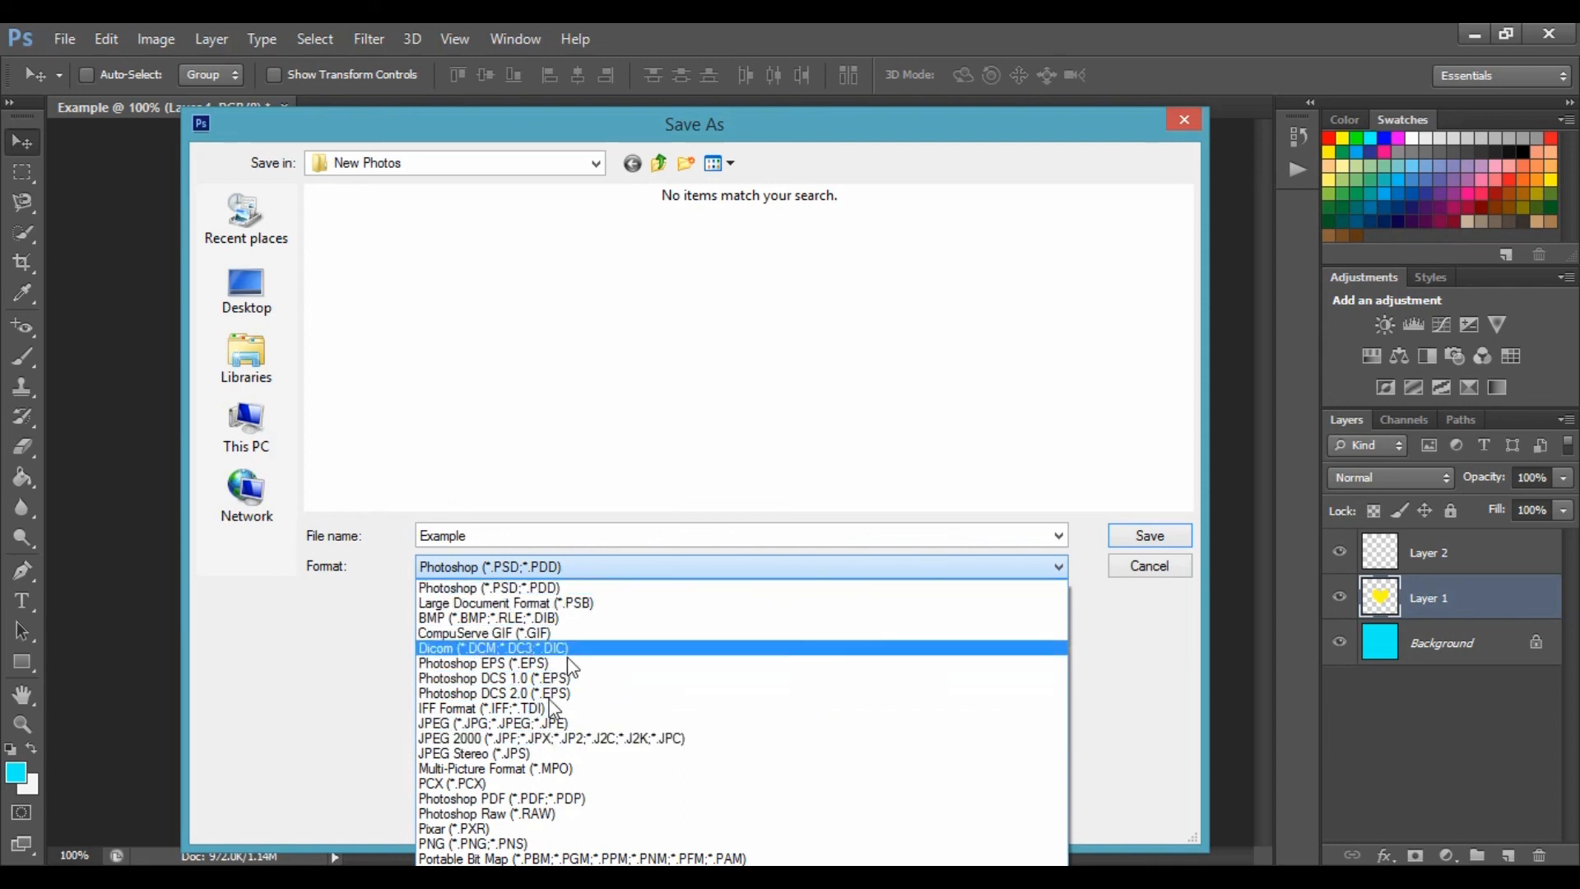
pyautogui.click(567, 576)
pyautogui.click(566, 572)
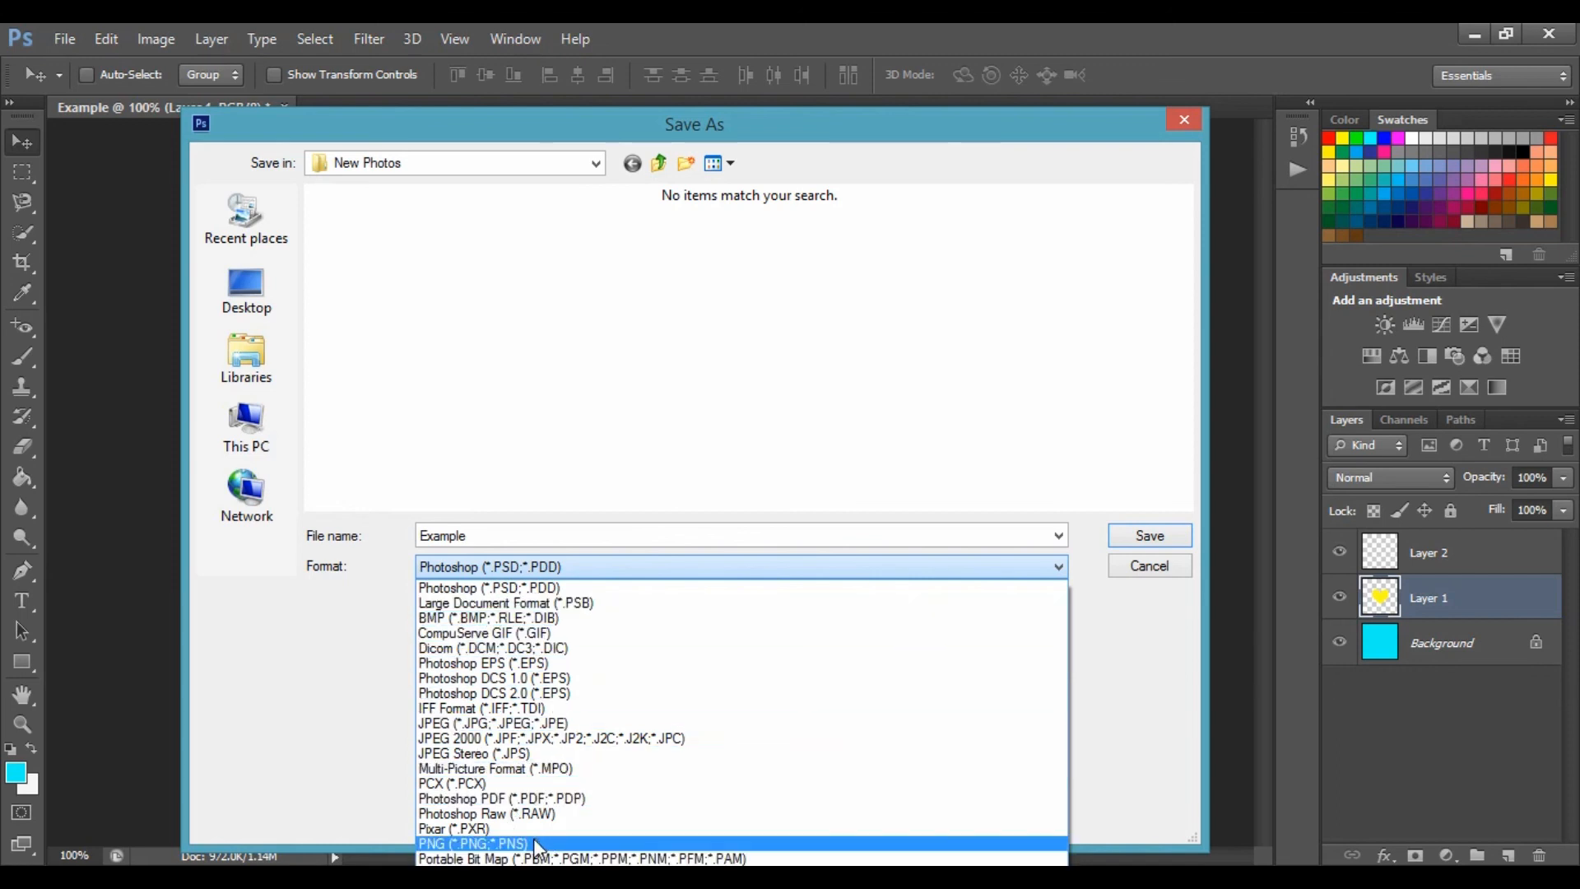
pyautogui.click(547, 724)
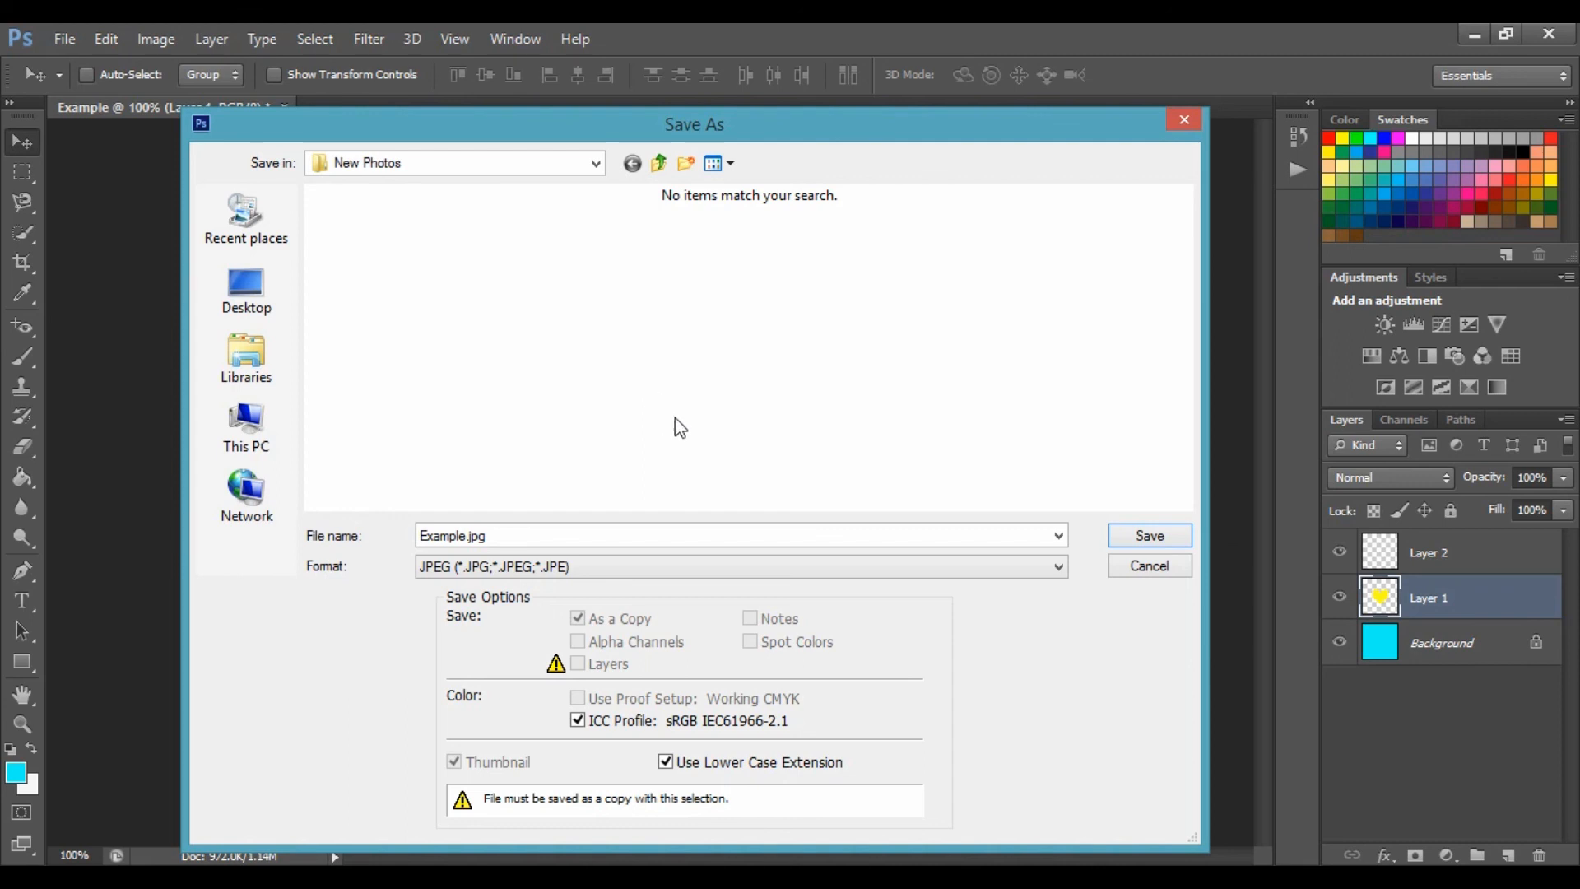
pyautogui.click(1123, 545)
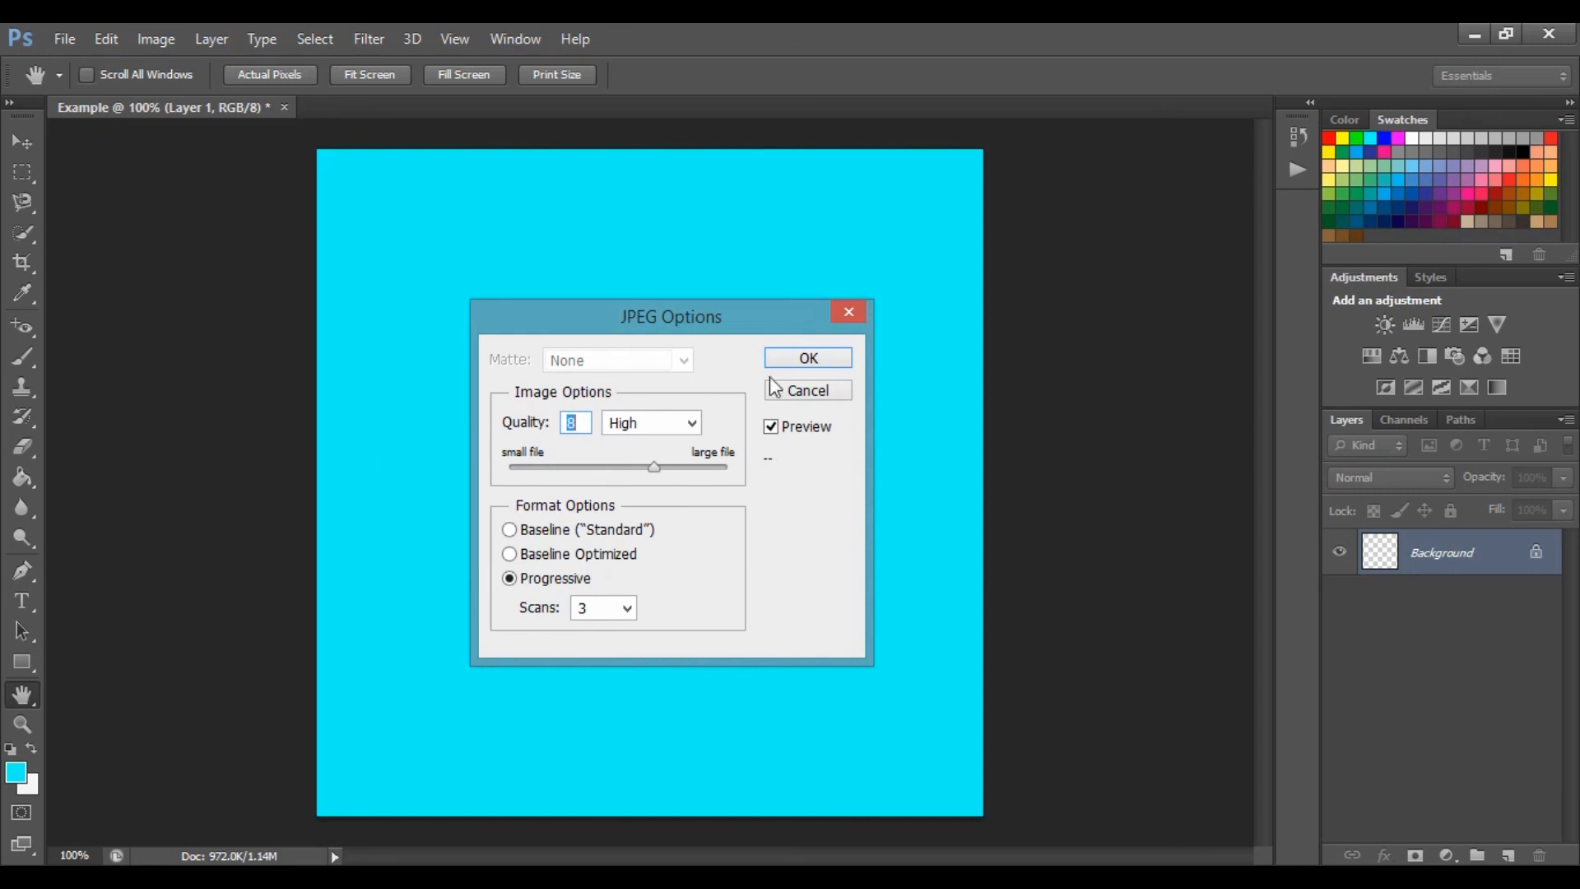
pyautogui.click(817, 363)
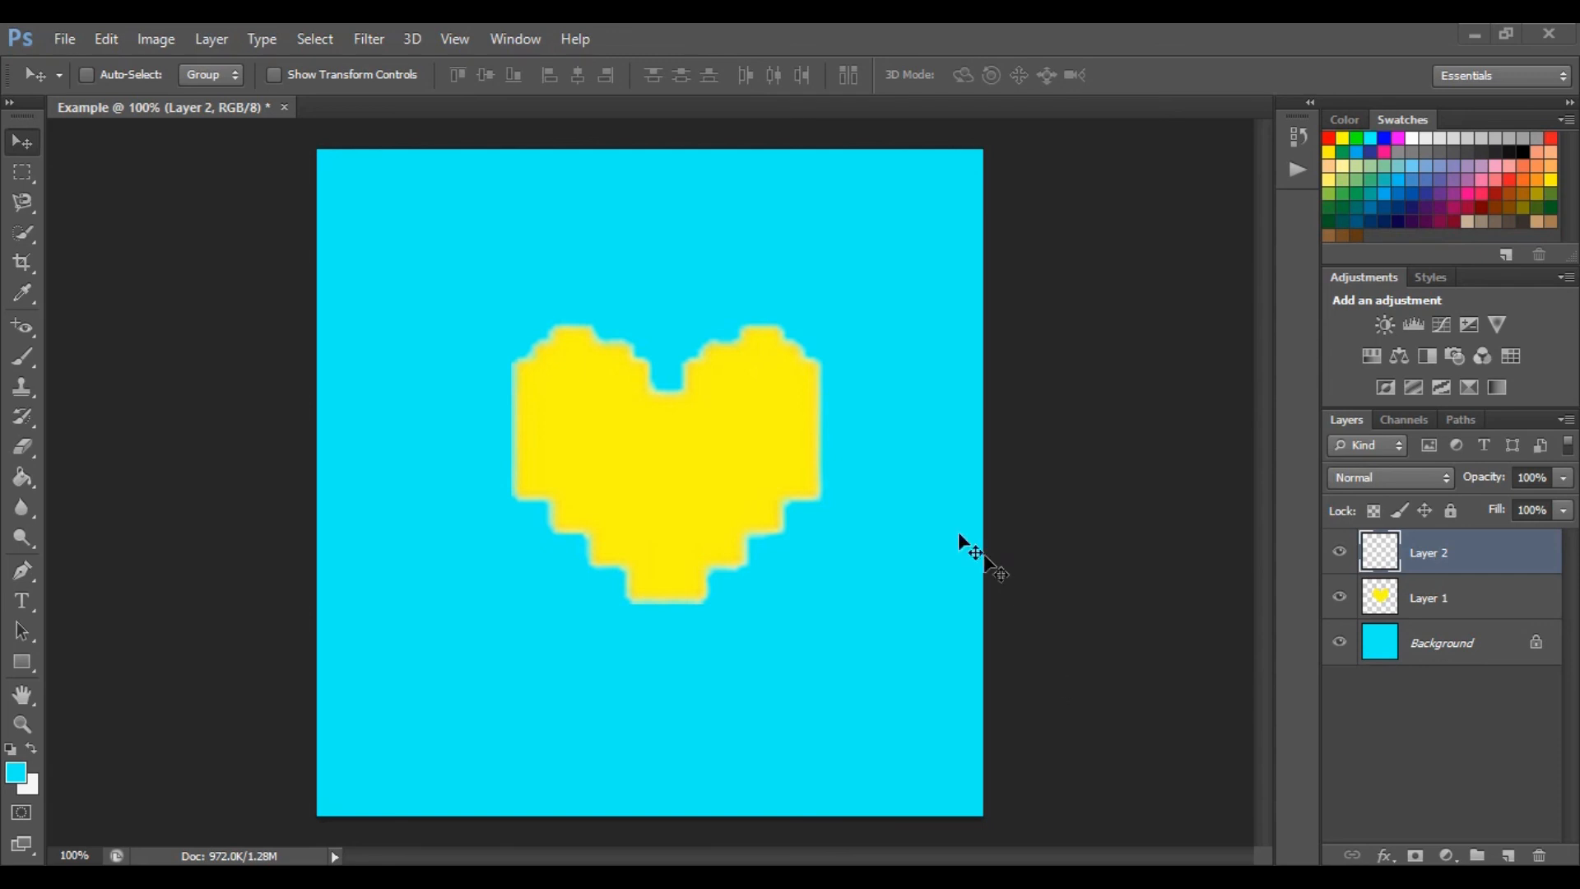
# - Select the heart's layer, Layer 1, and move the heart slightly down and left to centre it horizontally
pyautogui.click(1436, 601)
pyautogui.moveTo(705, 499); pyautogui.dragTo(760, 473)
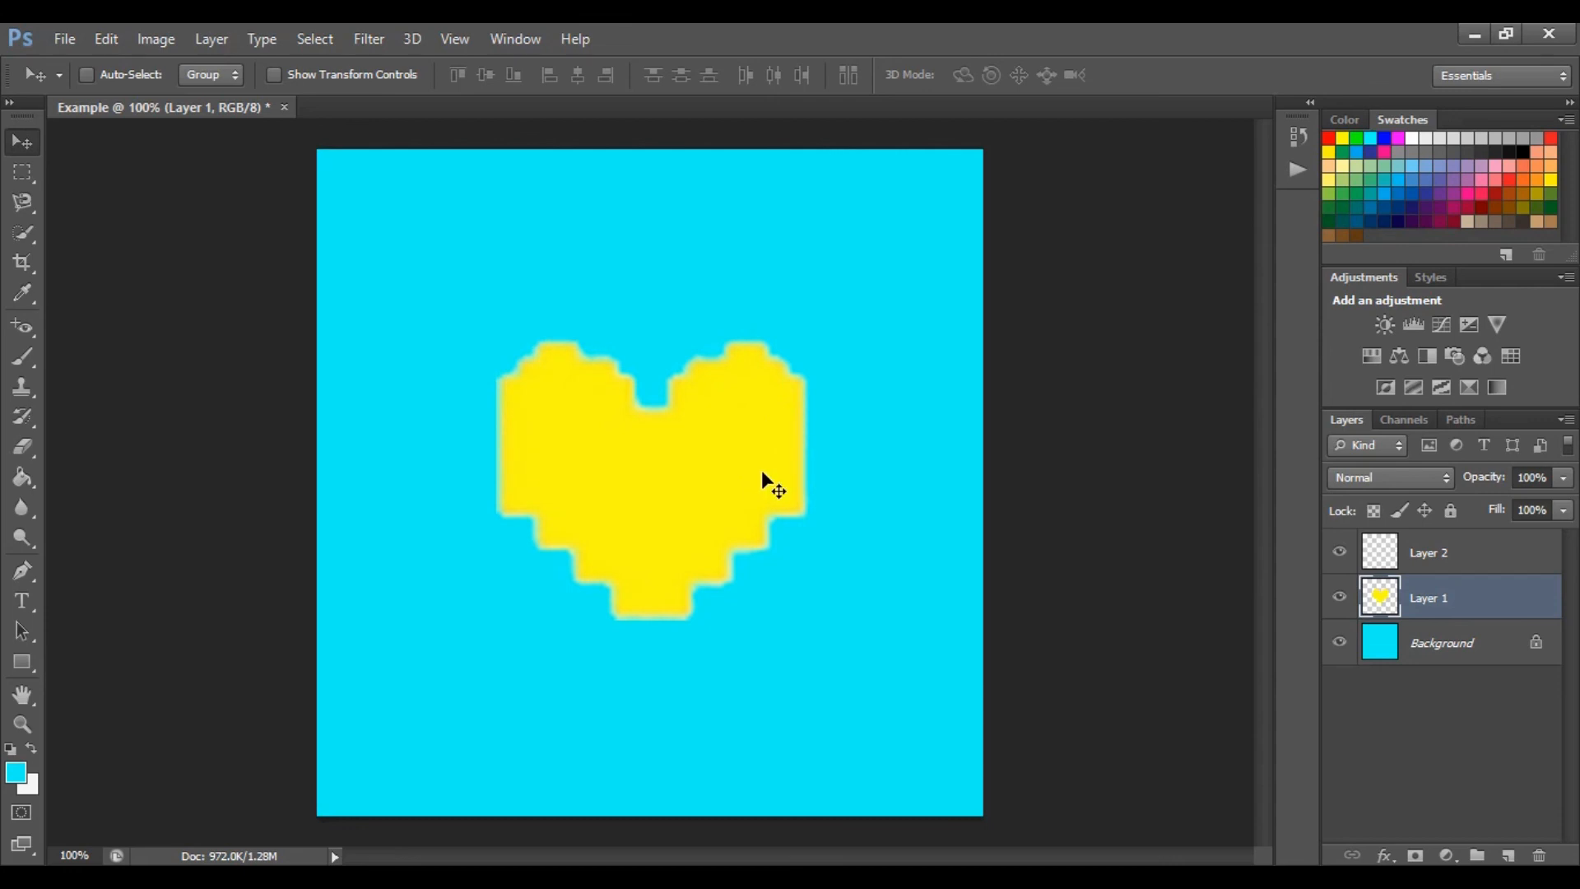